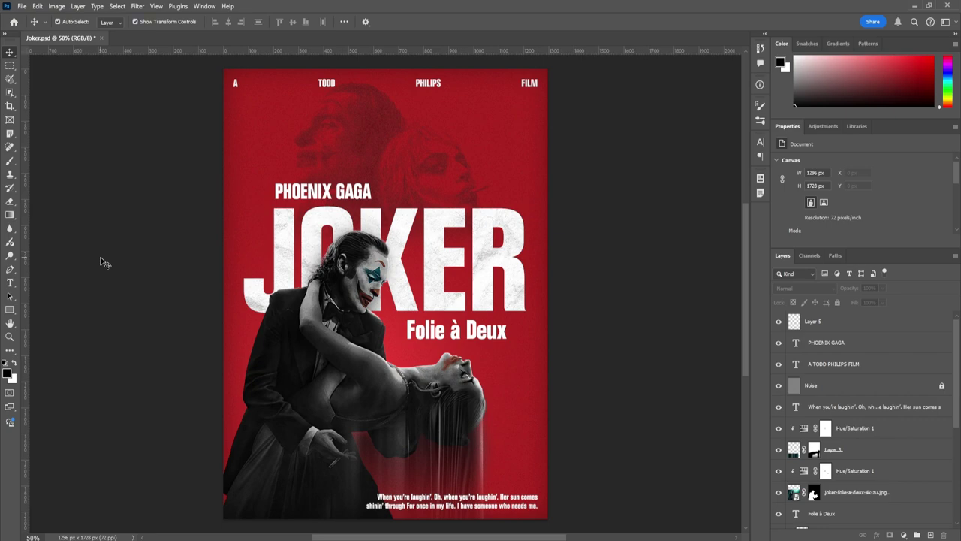
# Create a new portrait document 18 by 24 inches at 72 pixels/inch in RGB Color, 8 bit.
pyautogui.hotkey('ctrl', 'n')
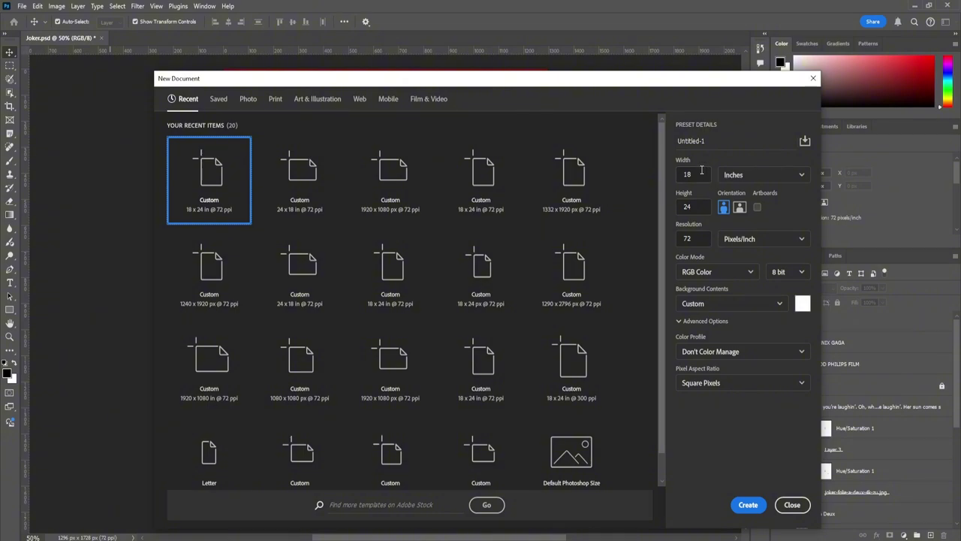
pyautogui.click(698, 206)
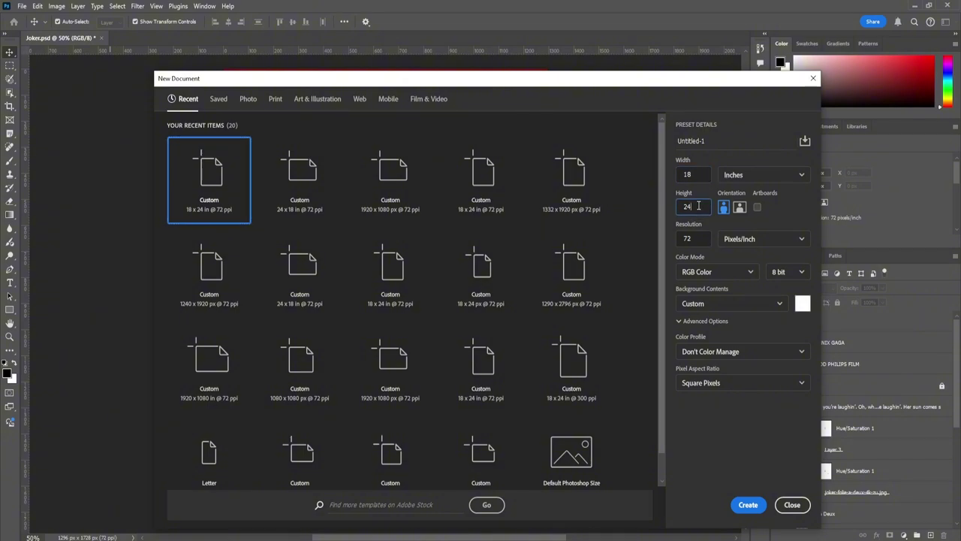
pyautogui.click(696, 239)
pyautogui.click(719, 273)
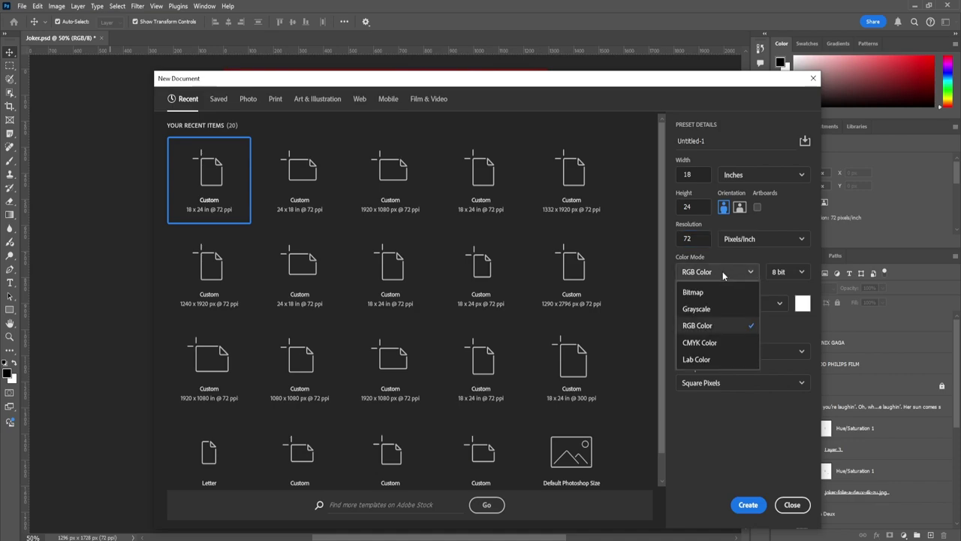
pyautogui.click(719, 332)
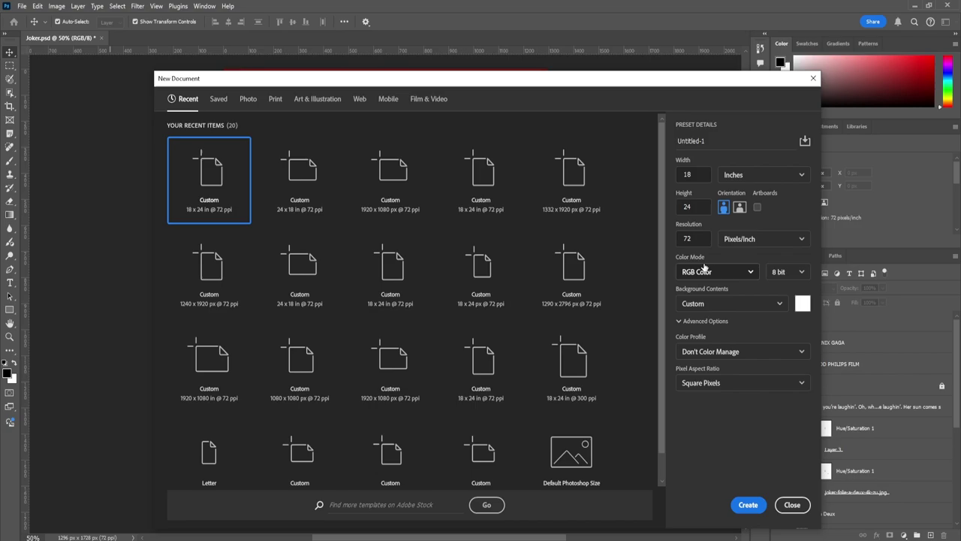
pyautogui.click(747, 505)
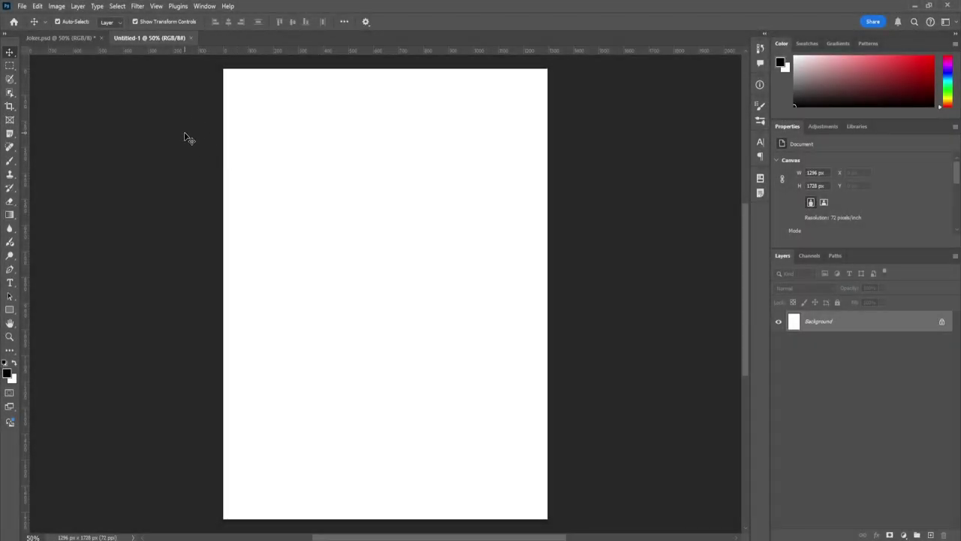
# Add a guide layout with 8 columns and 8 rows, 10 px gutters and 30 px margins on all sides.
pyautogui.click(156, 6)
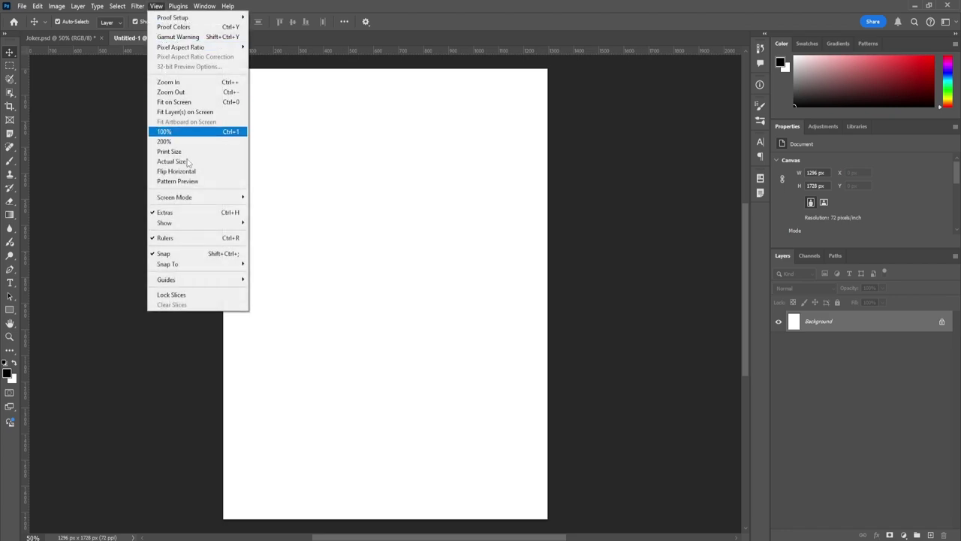
pyautogui.moveTo(189, 280)
pyautogui.click(292, 348)
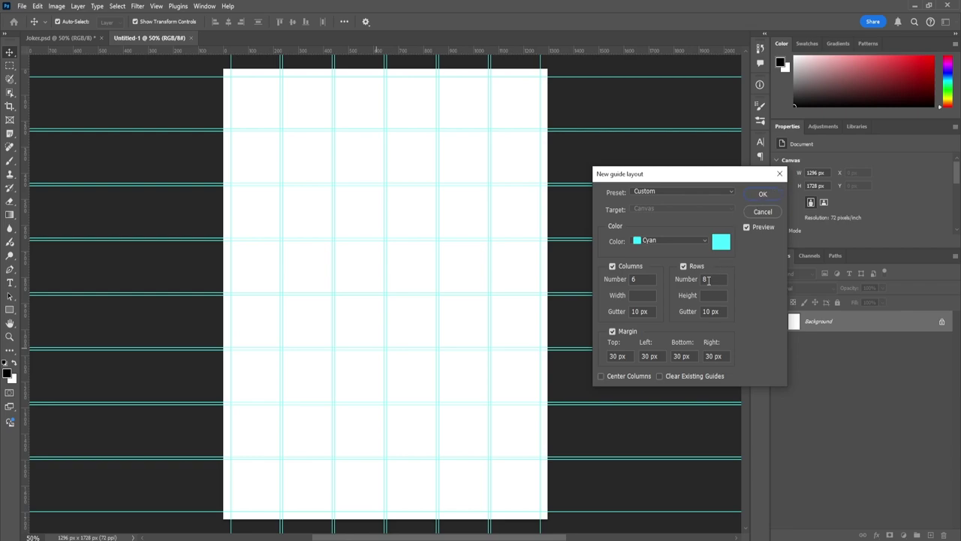
pyautogui.doubleClick(644, 282)
pyautogui.write('8')
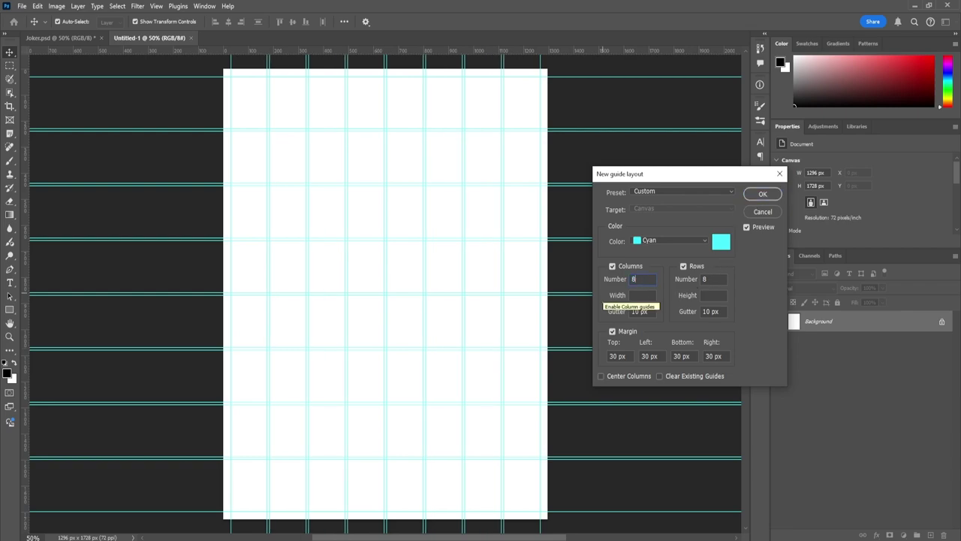
pyautogui.press('Return')
# Lock the guides in the new document.
pyautogui.click(156, 6)
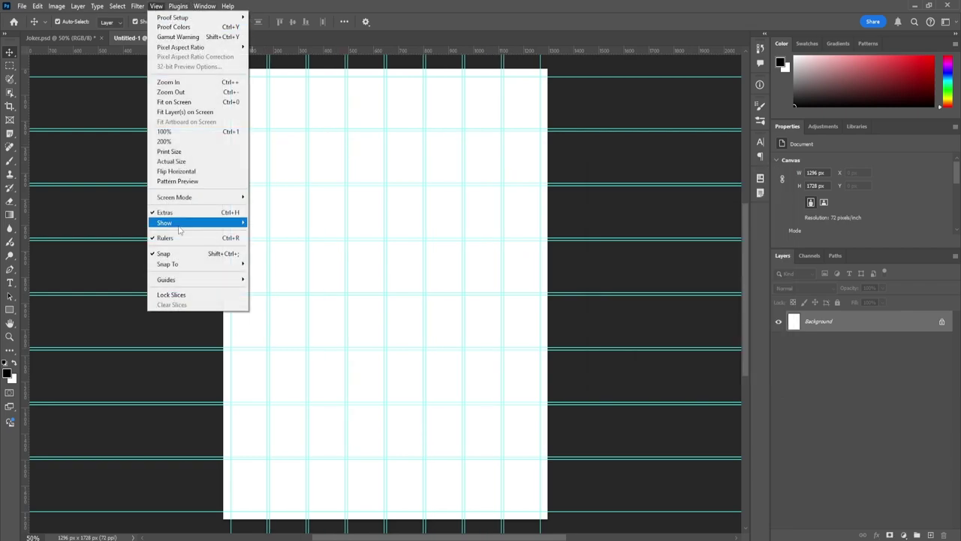
pyautogui.moveTo(180, 279)
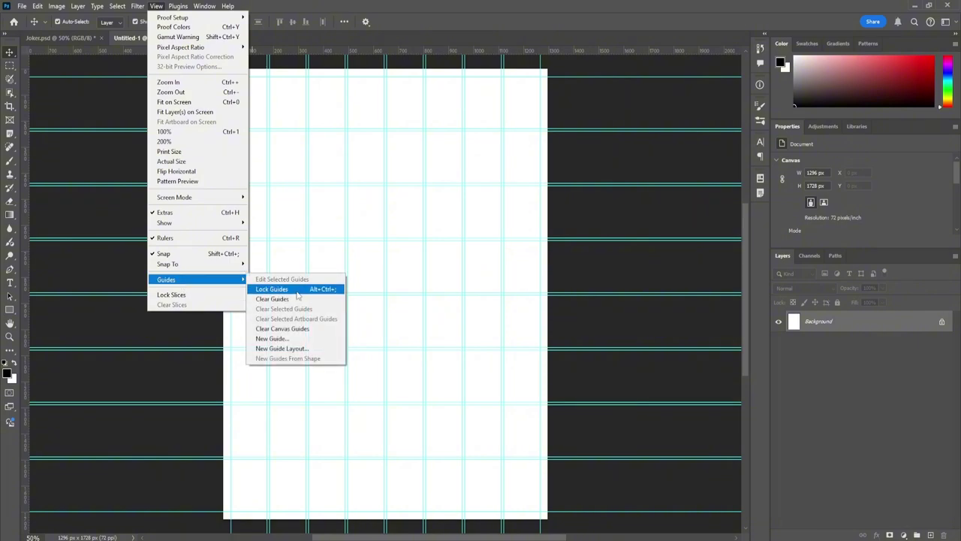
pyautogui.click(272, 289)
# Switch to Joker.psd and get the hex value ab2320 from its red background color fill layer.
pyautogui.hotkey('ctrl', 'Tab')
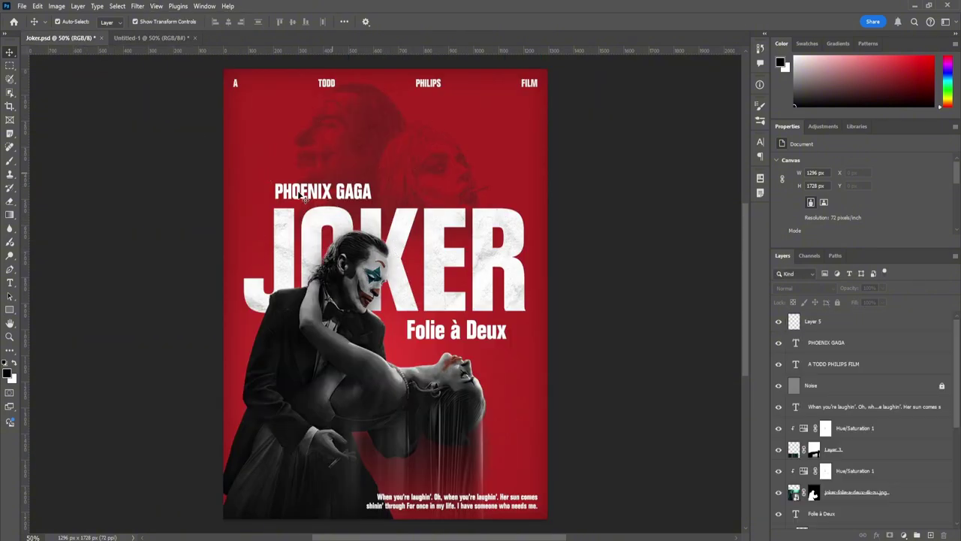
pyautogui.scroll(-5, 863, 418)
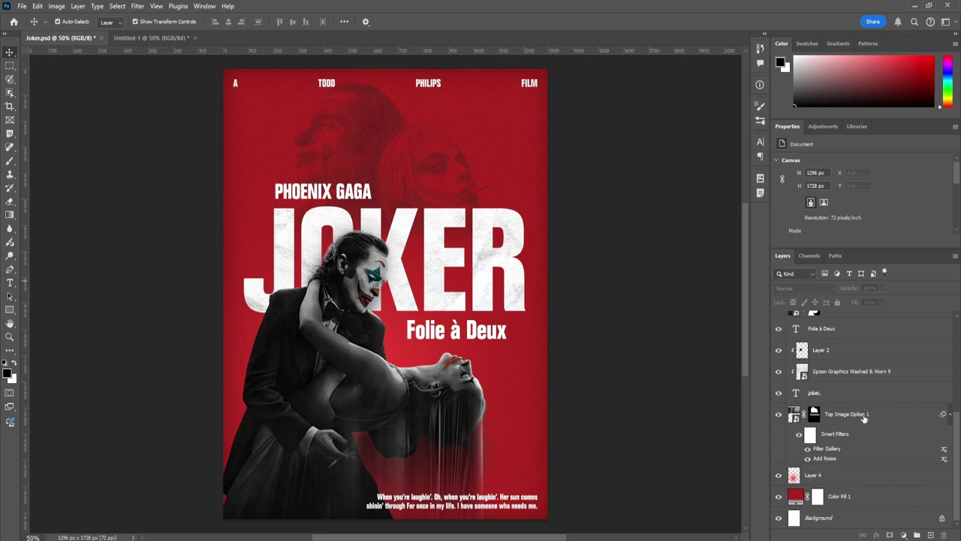
pyautogui.doubleClick(796, 495)
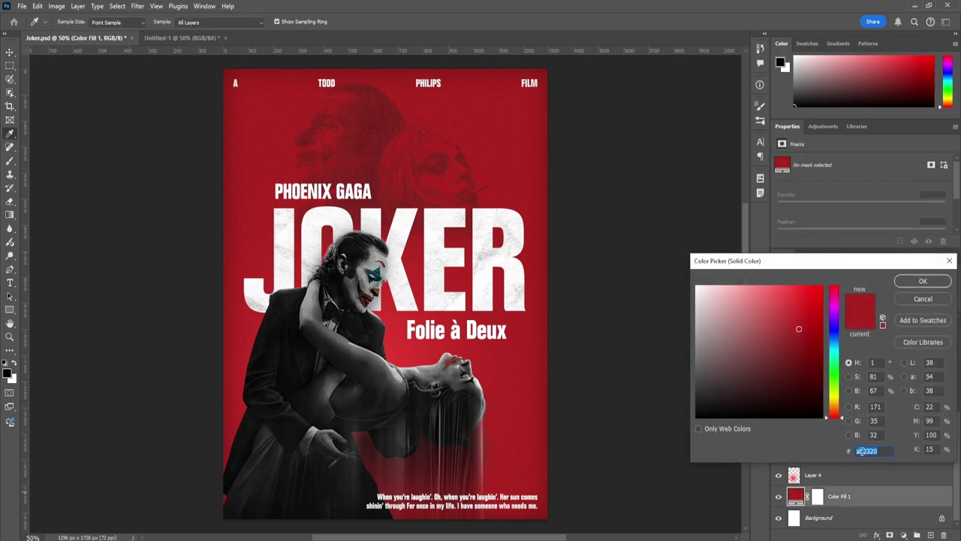
pyautogui.press('Return')
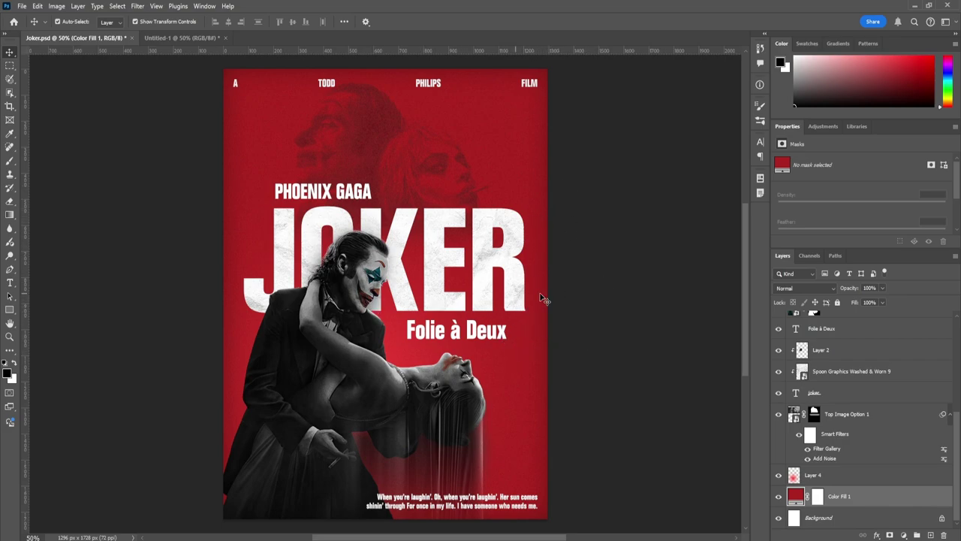
# Add a Solid Color fill layer to the new document in the Joker poster's red, ab2320.
pyautogui.click(182, 38)
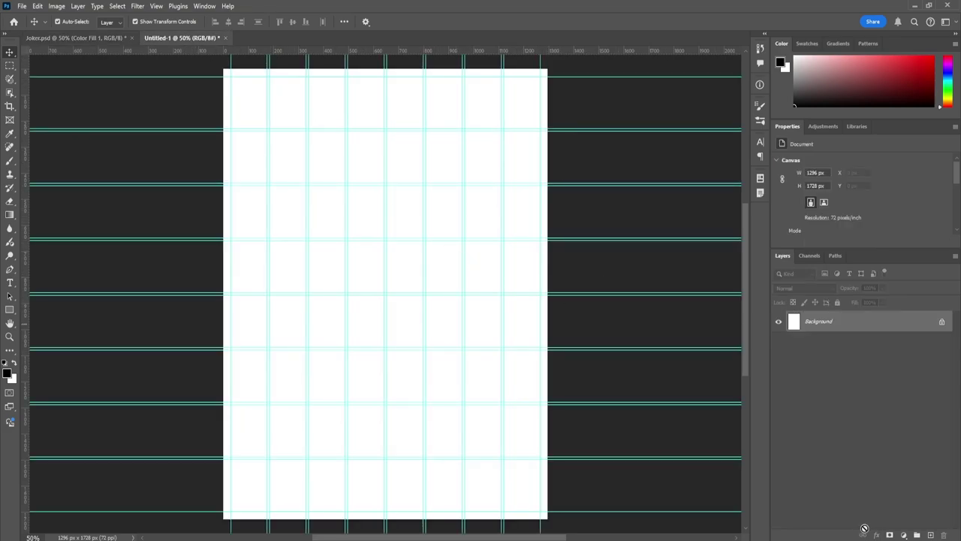
pyautogui.click(904, 534)
pyautogui.click(901, 355)
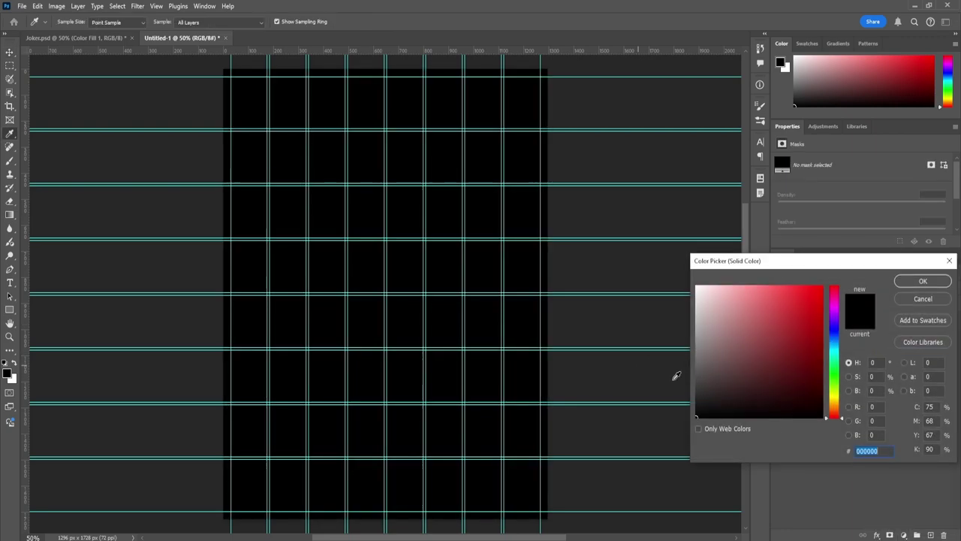
pyautogui.click(800, 328)
pyautogui.click(922, 281)
# Rename the red color fill layer as BG and lock it.
pyautogui.doubleClick(841, 320)
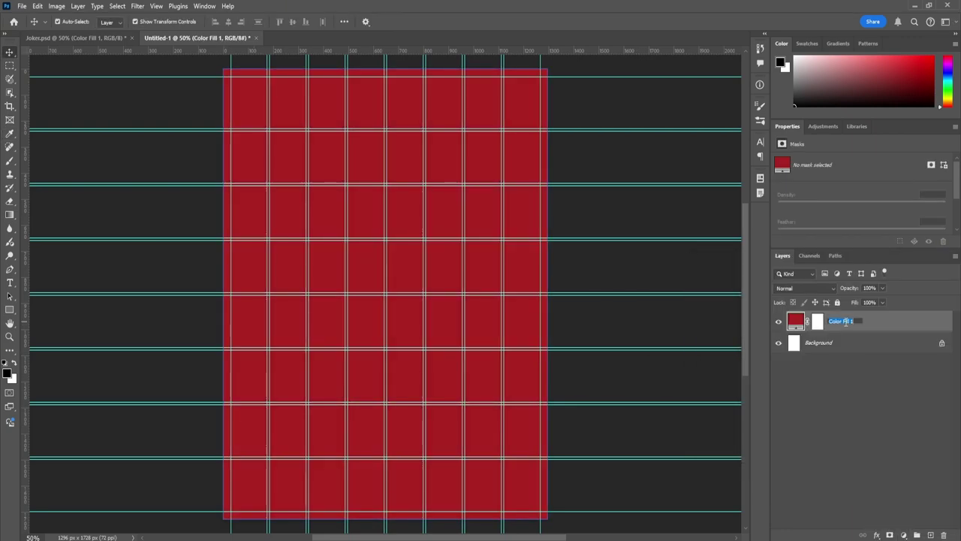
pyautogui.write('BG')
pyautogui.press('Return')
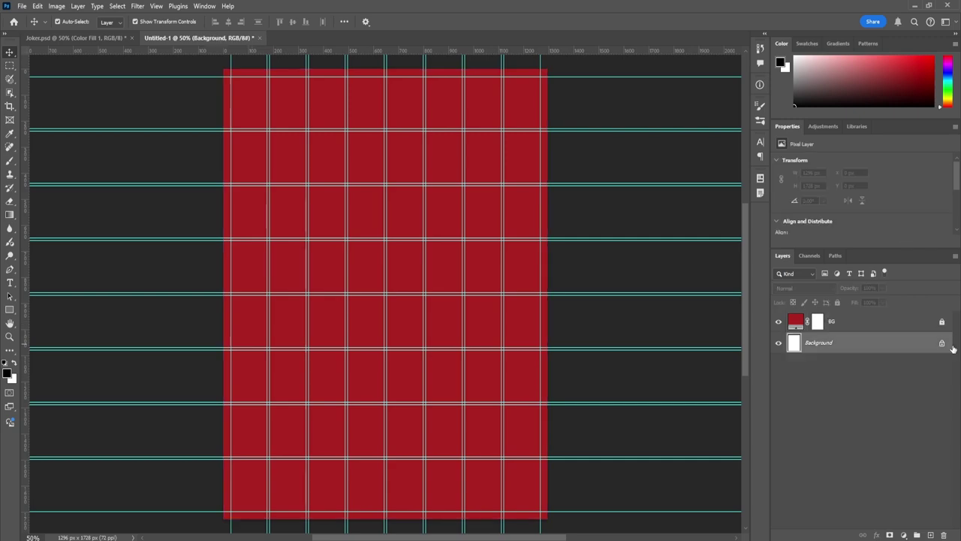
# Unlock and delete the white Background layer.
pyautogui.click(864, 343)
pyautogui.click(941, 344)
pyautogui.press('Delete')
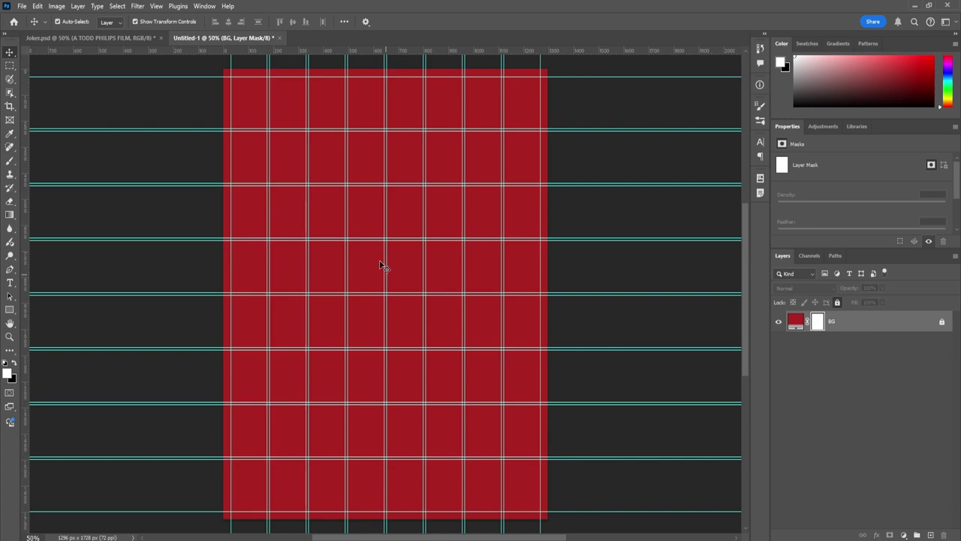
# Add a large text box across the middle of the poster containing the title JOKER.
pyautogui.press('t')
pyautogui.moveTo(258, 186); pyautogui.dragTo(541, 366)
pyautogui.write('JO')
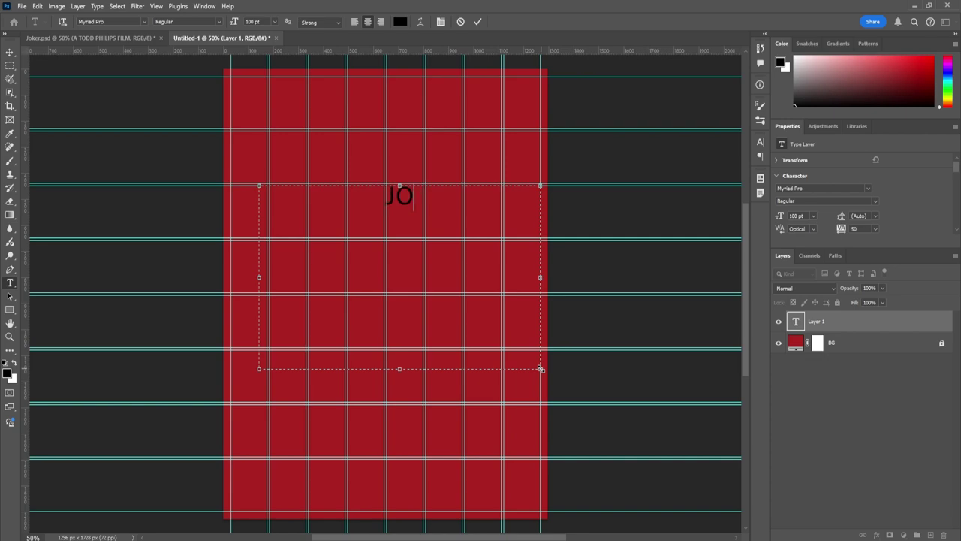
pyautogui.write('KER')
pyautogui.click(477, 21)
# Add a text box above the title with PHOENIX and GAGA on two lines.
pyautogui.moveTo(269, 112); pyautogui.dragTo(400, 168)
pyautogui.write('PHOENIX')
pyautogui.press('Return')
pyautogui.write('GAGA')
pyautogui.click(477, 21)
# Add a text box reading FOLIE À DEUX below the title and shift it slightly toward the poster's left side.
pyautogui.moveTo(314, 278); pyautogui.dragTo(483, 368)
pyautogui.write('FOLIE À DEUX')
pyautogui.click(477, 21)
pyautogui.press('v')
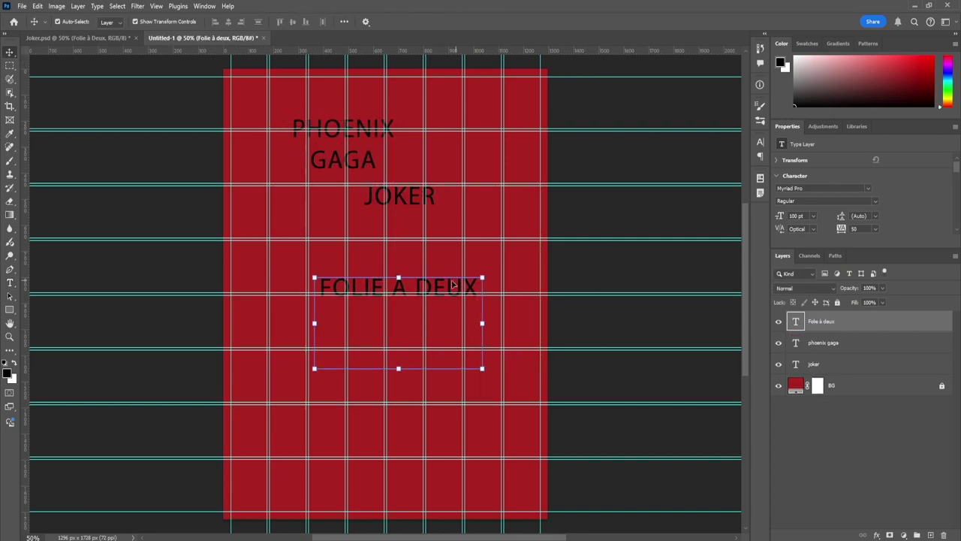
pyautogui.moveTo(399, 289); pyautogui.dragTo(364, 286)
# Paste the "When you're laughin'" lyrics into a text box in the poster's lower half and widen the box to the right margin guide.
pyautogui.press('t')
pyautogui.hotkey('ctrl', 'v')
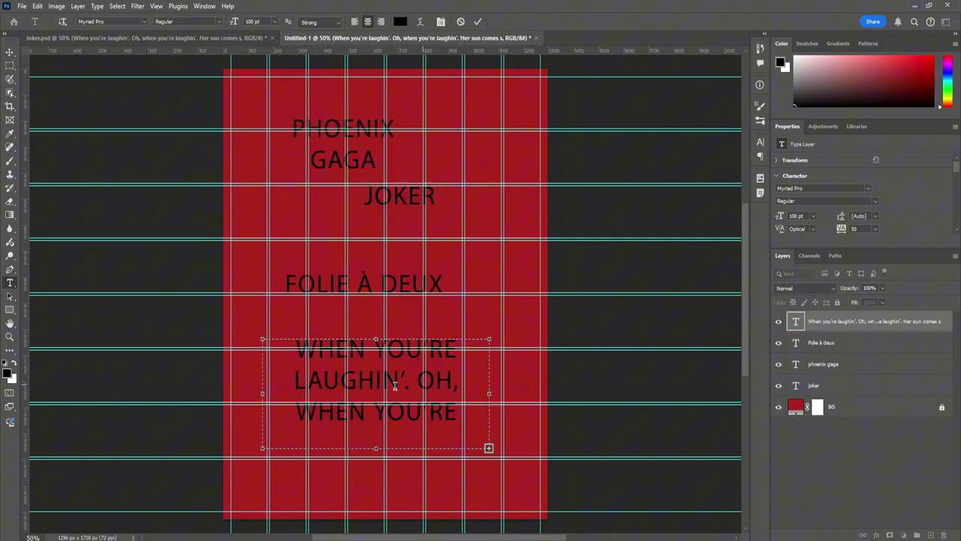
pyautogui.moveTo(490, 393); pyautogui.dragTo(536, 394)
pyautogui.click(478, 21)
# Add a text box spanning the margins at the top of the poster with the text A TODD PHILIPS FILM.
pyautogui.moveTo(230, 81); pyautogui.dragTo(539, 95)
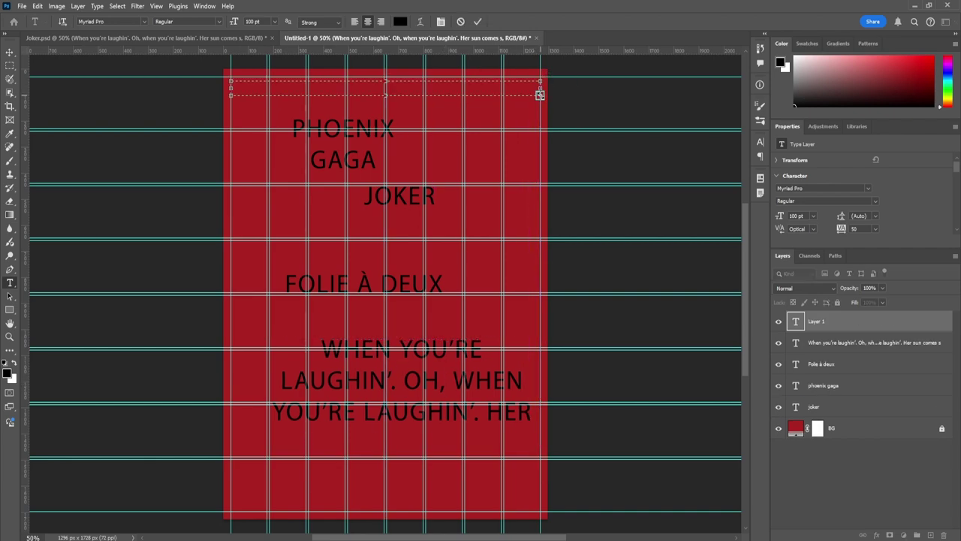
pyautogui.write('A TODD PHILIPS FILM')
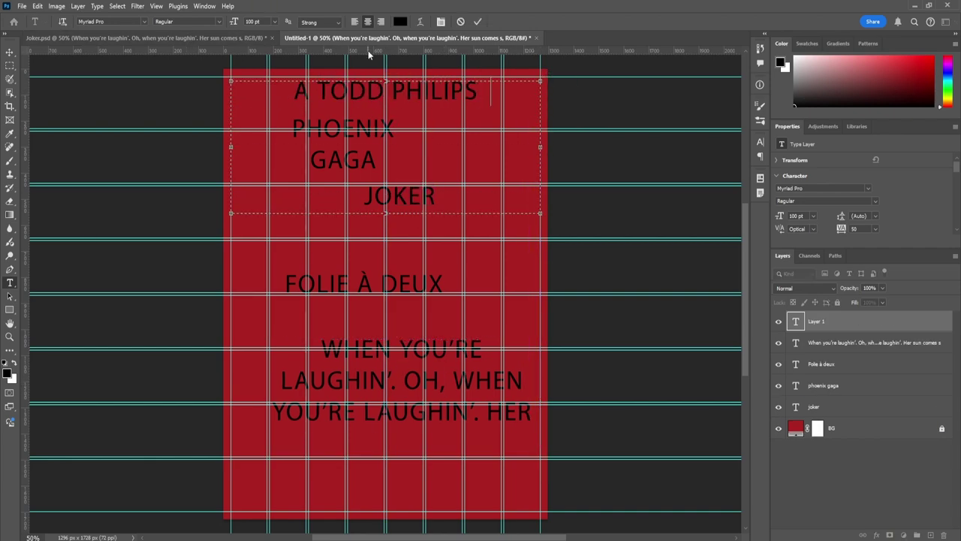
pyautogui.click(478, 21)
pyautogui.click(10, 52)
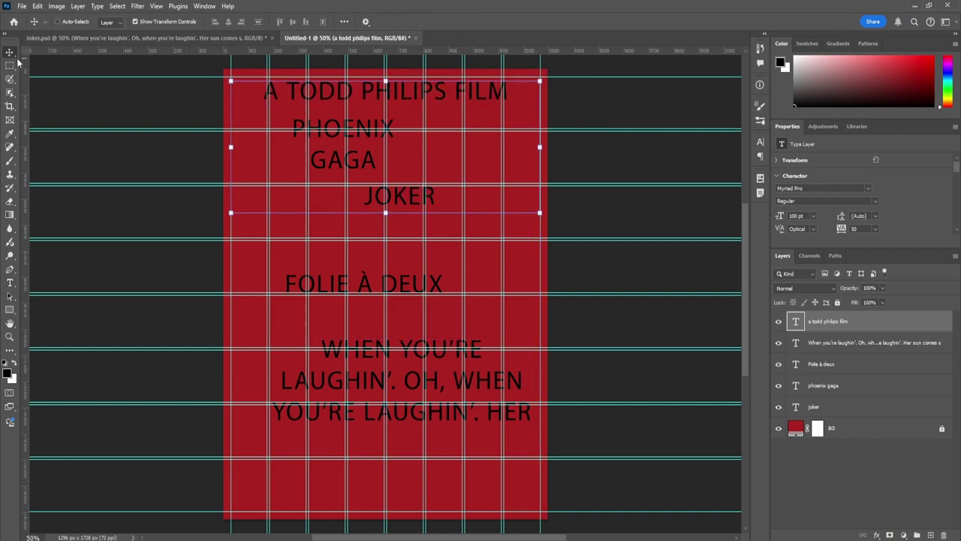
# Hide the guides and the A TODD PHILIPS FILM and PHOENIX GAGA text layers.
pyautogui.hotkey('ctrl', 'h')
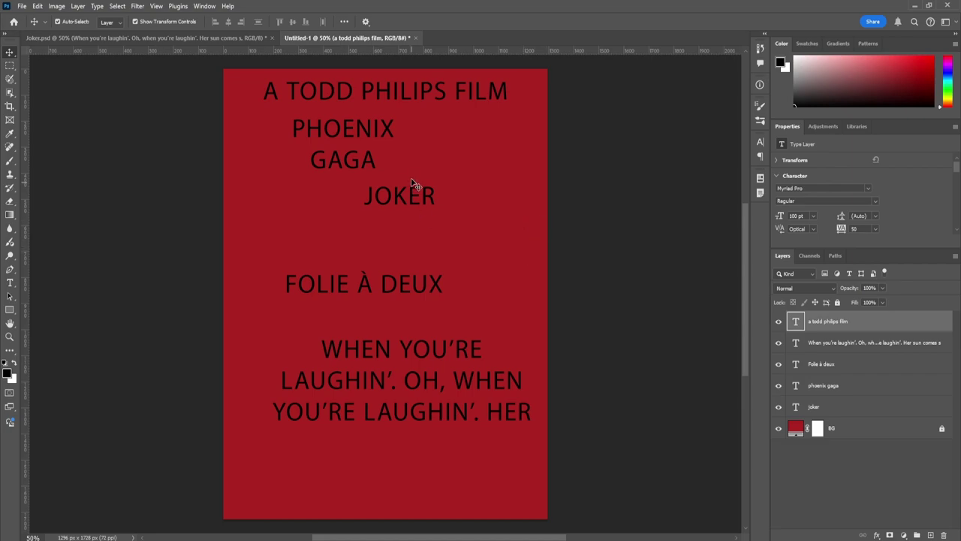
pyautogui.doubleClick(424, 91)
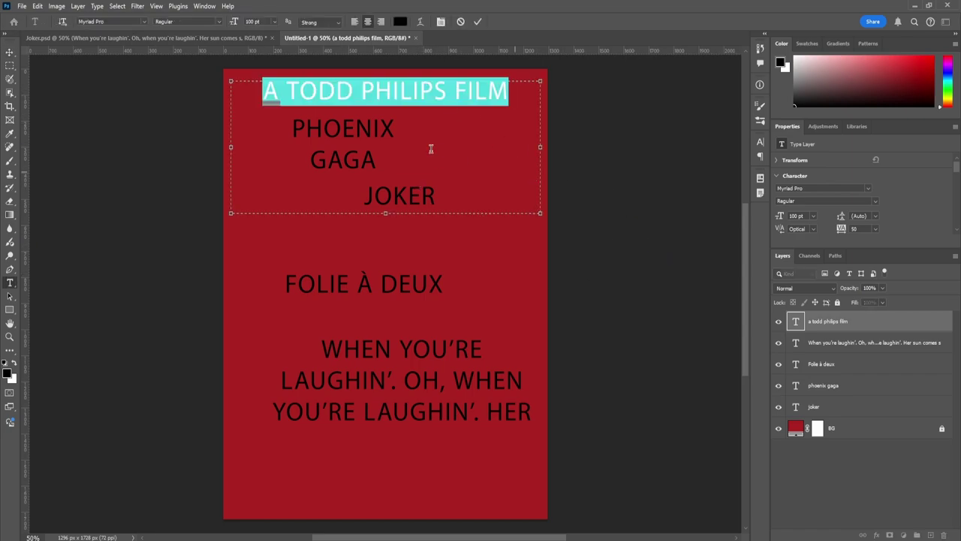
pyautogui.press('Escape')
pyautogui.click(779, 321)
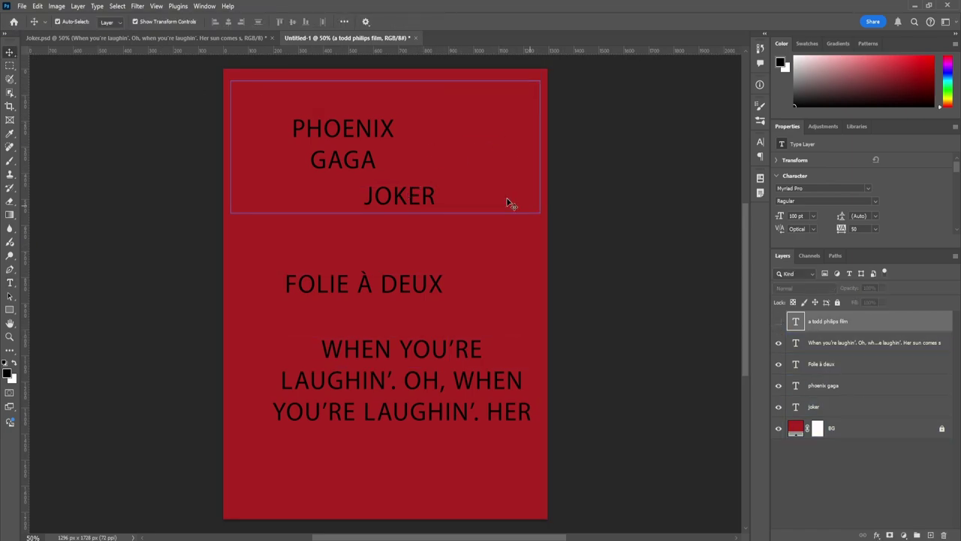
pyautogui.click(382, 133)
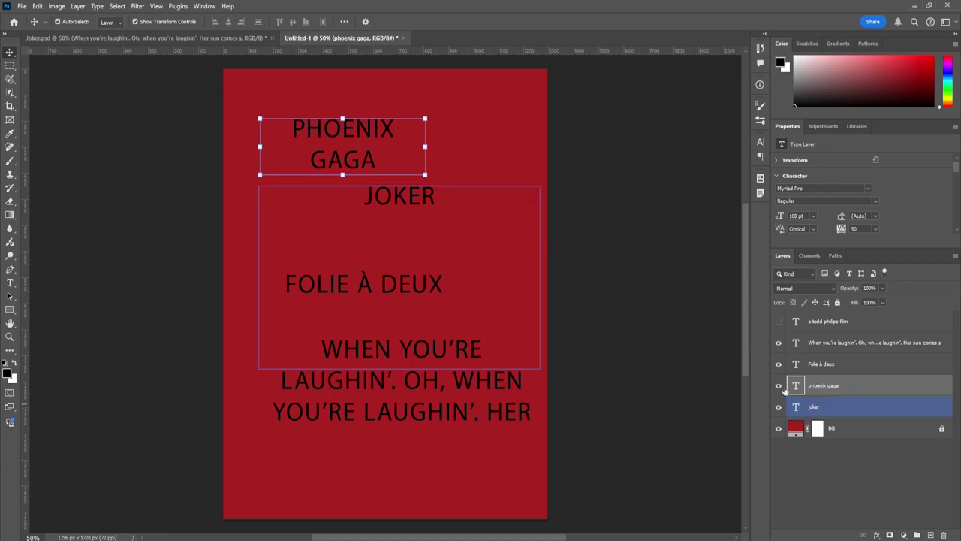
pyautogui.hotkey('ctrl', ',')
# Move FOLIE À DEUX directly below JOKER and hide the lyrics text layer.
pyautogui.moveTo(403, 285); pyautogui.dragTo(443, 227)
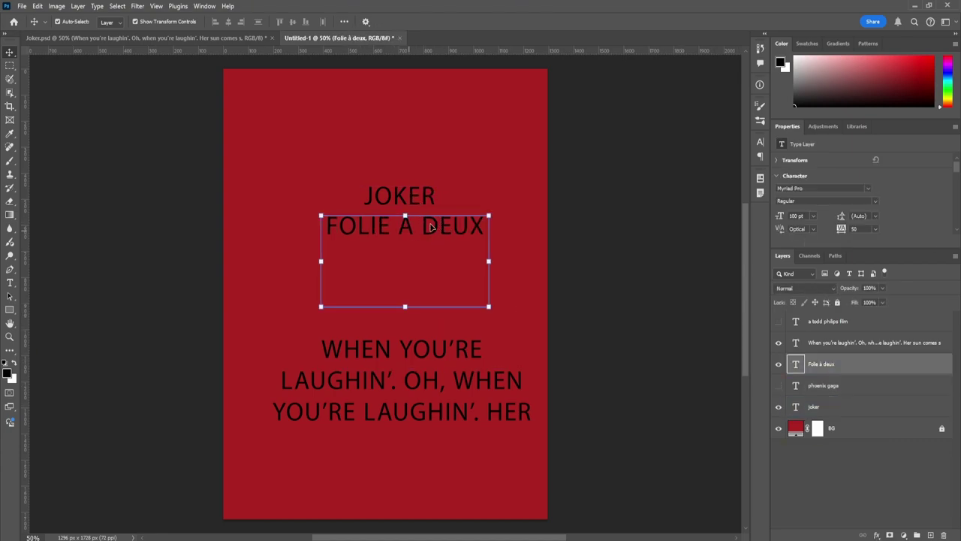
pyautogui.click(406, 380)
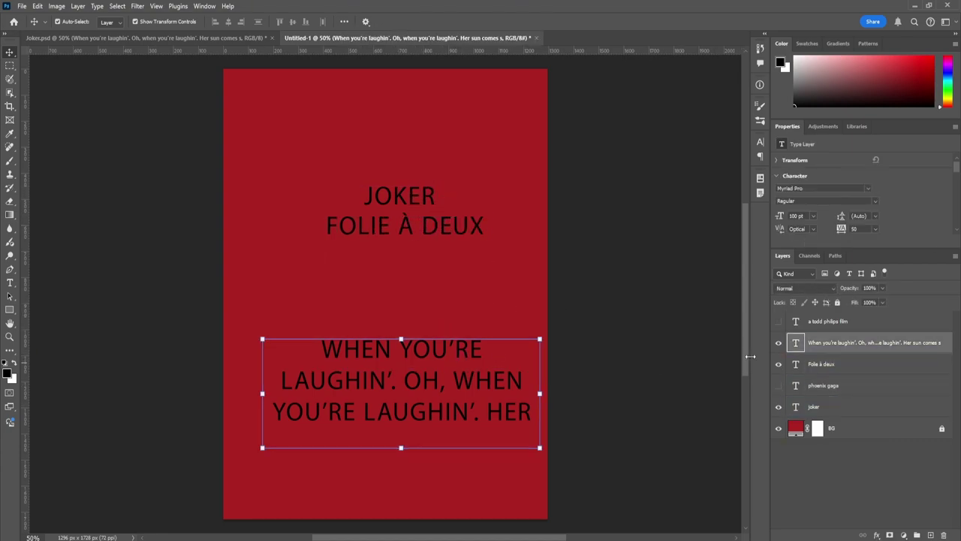
pyautogui.hotkey('ctrl', ',')
# Move JOKER down to the middle of the poster and FOLIE À DEUX up to the poster's upper right area.
pyautogui.click(430, 204)
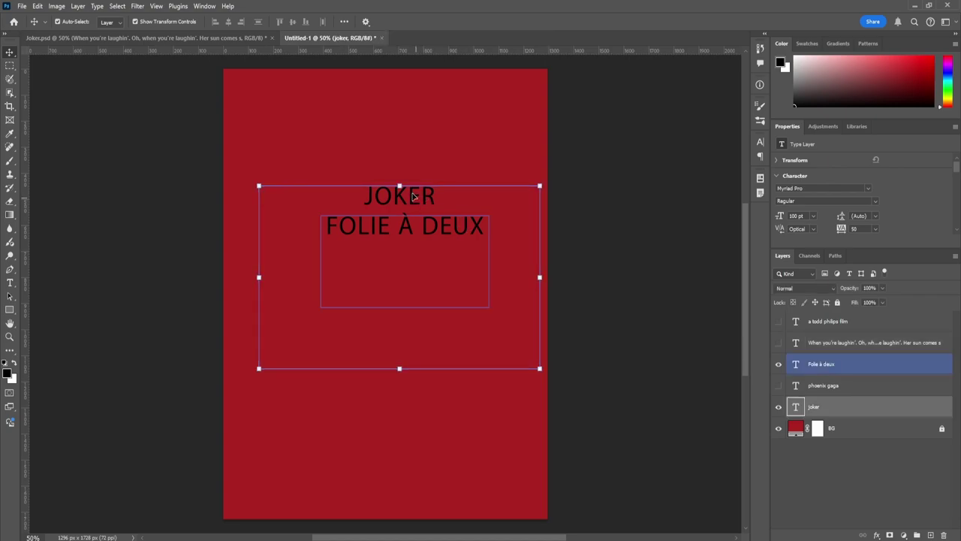
pyautogui.moveTo(416, 197); pyautogui.dragTo(394, 276)
pyautogui.moveTo(443, 228); pyautogui.dragTo(479, 115)
# Set the JOKER text to Folio Std Bold Condensed at 500 pt.
pyautogui.click(402, 275)
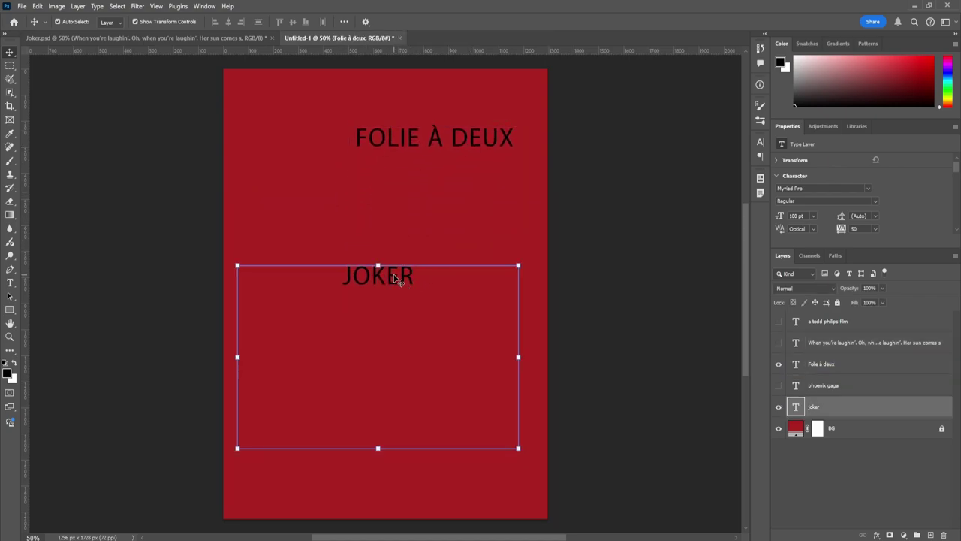
pyautogui.press('t')
pyautogui.click(391, 276)
pyautogui.hotkey('ctrl', 'a')
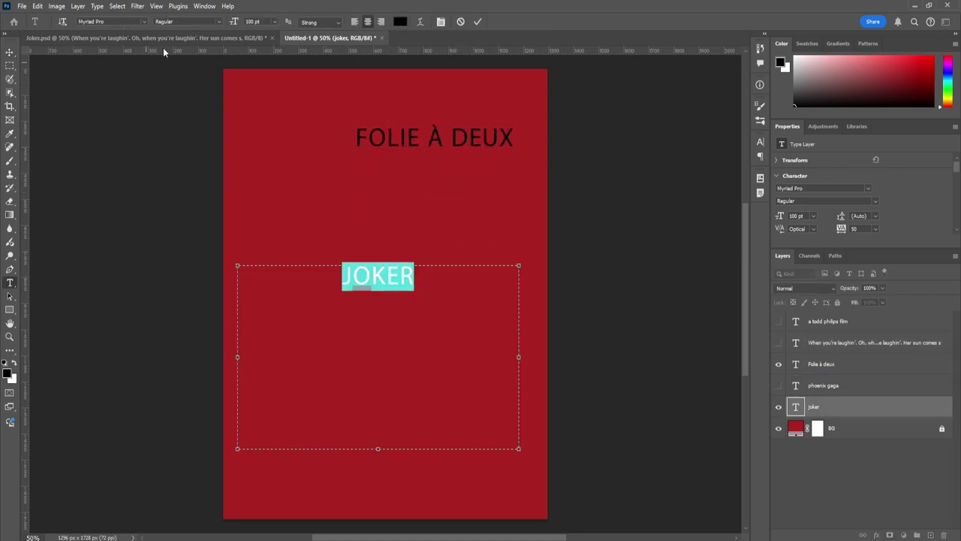
pyautogui.click(128, 23)
pyautogui.write('folio')
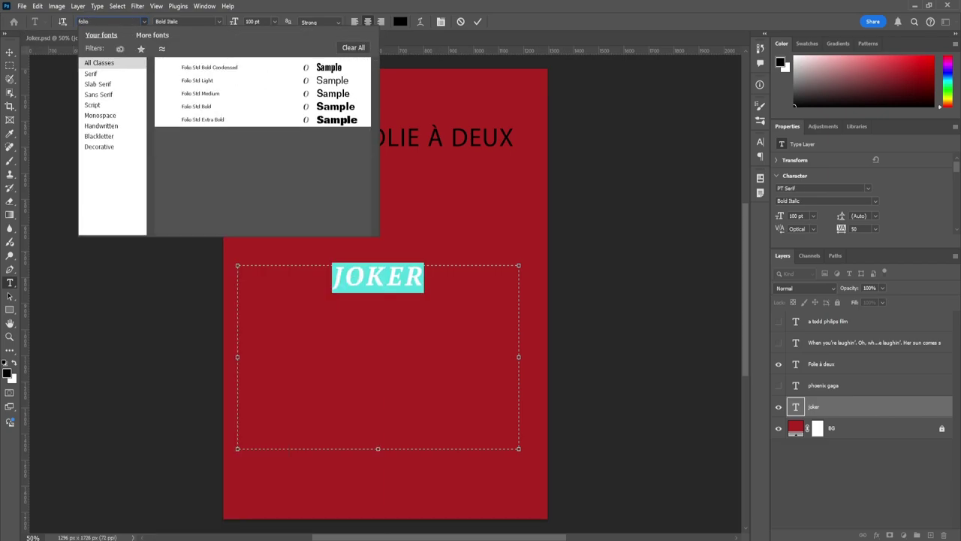
pyautogui.click(299, 68)
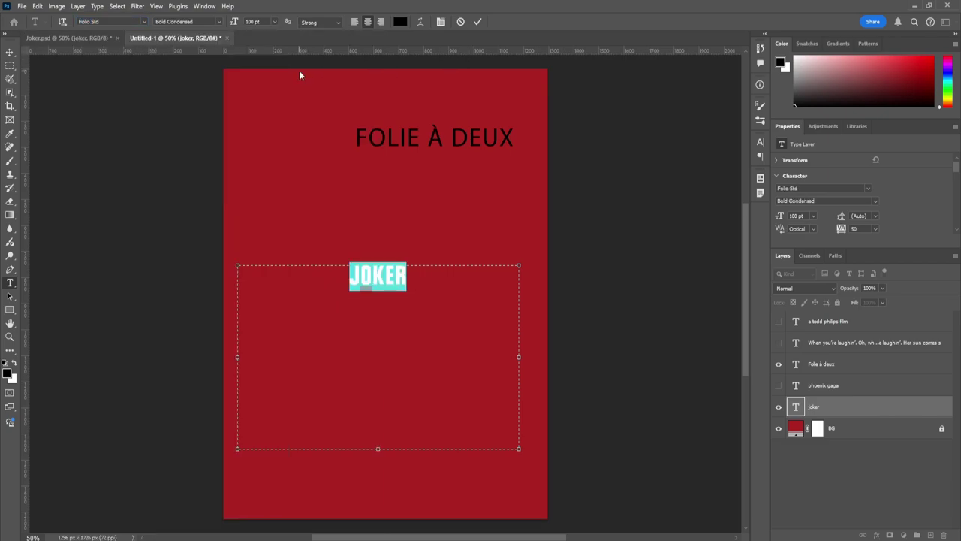
pyautogui.click(263, 22)
pyautogui.press('Return')
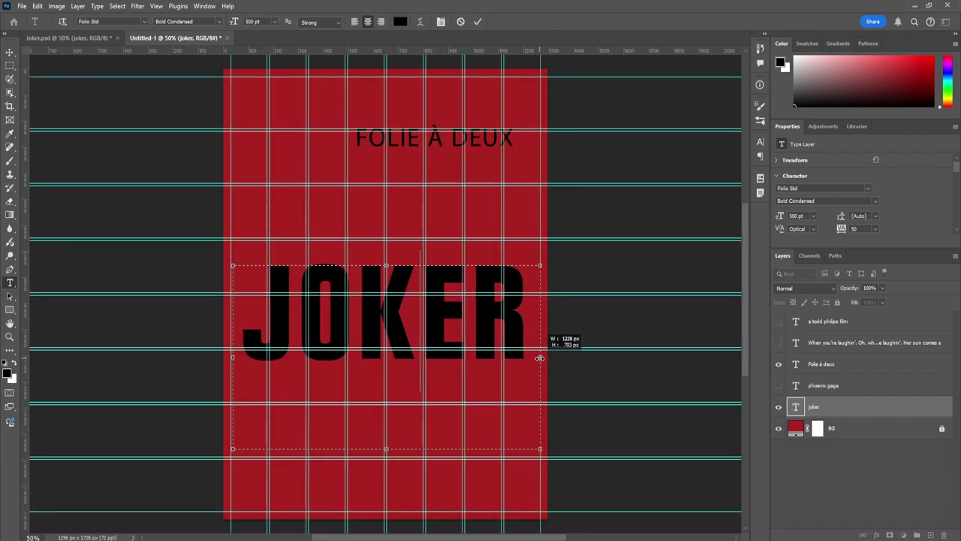
# Fit the JOKER text box between the side margins and around the word's height, directly below FOLIE À DEUX.
pyautogui.moveTo(377, 273); pyautogui.dragTo(401, 185)
pyautogui.moveTo(386, 448); pyautogui.dragTo(396, 285)
pyautogui.hotkey('ctrl', 'Return')
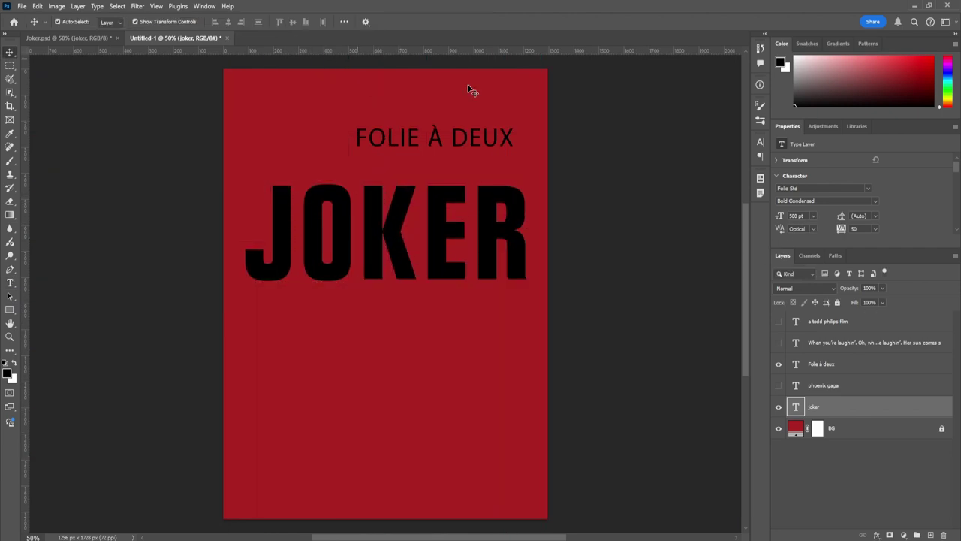
# Colour the JOKER text white (ffffff).
pyautogui.scroll(-1, 946, 205)
pyautogui.click(867, 211)
pyautogui.write('ffffff')
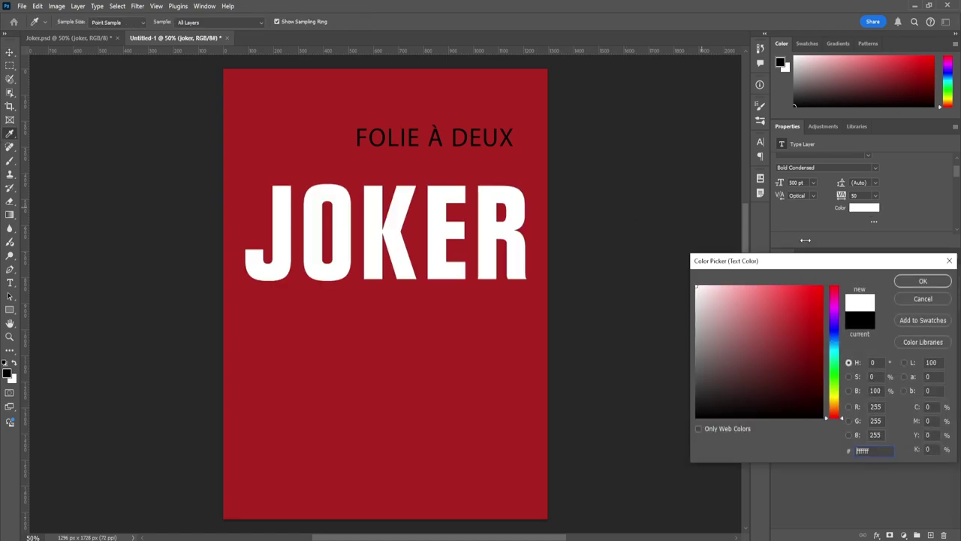
pyautogui.click(922, 281)
# Set FOLIE À DEUX to Folio Std Bold Condensed and colour it white (ffffff).
pyautogui.doubleClick(474, 139)
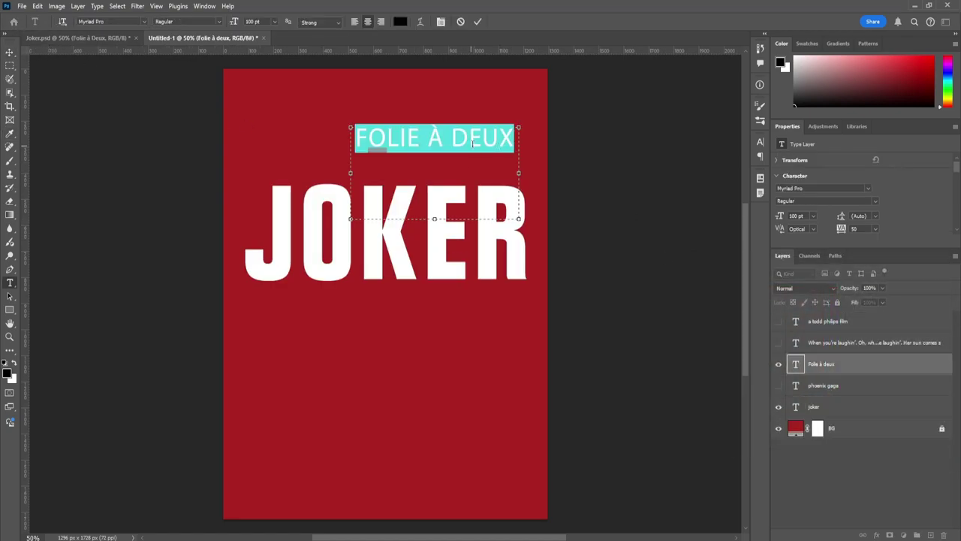
pyautogui.click(128, 20)
pyautogui.write('fol')
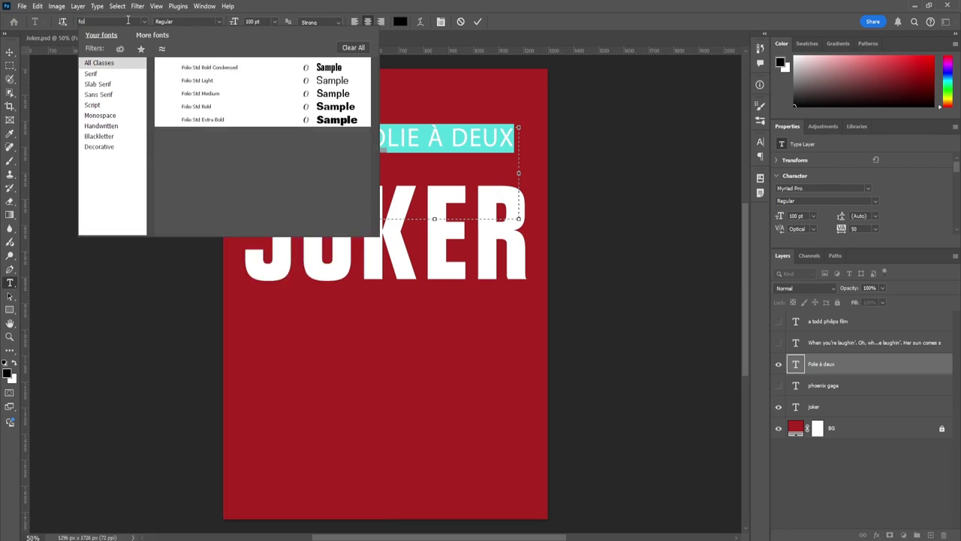
pyautogui.click(257, 69)
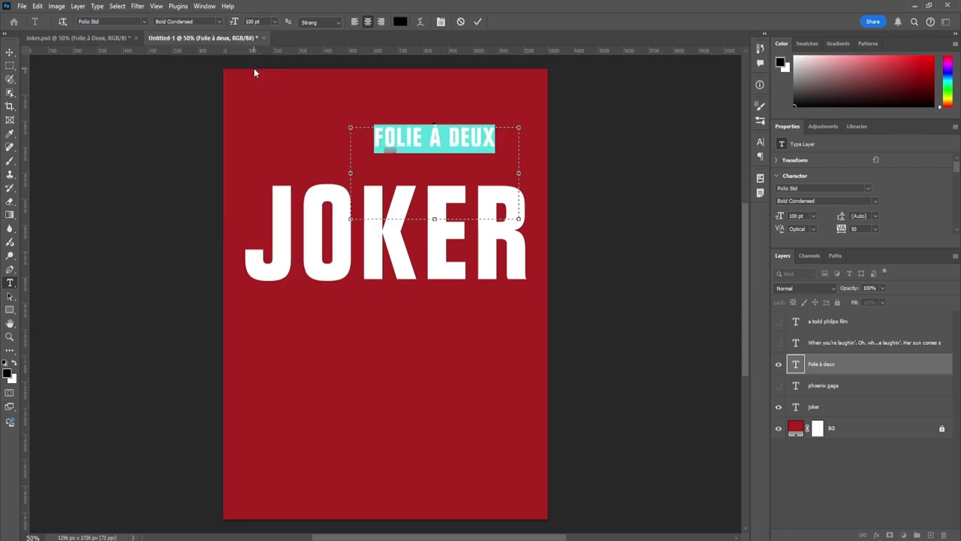
pyautogui.click(399, 21)
pyautogui.write('ffffff')
pyautogui.click(918, 281)
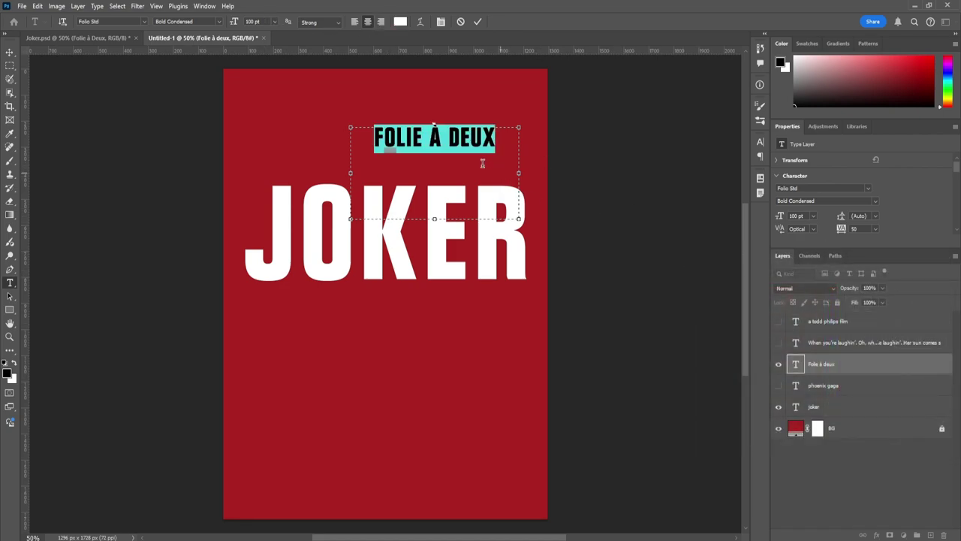
# Move FOLIE À DEUX directly below JOKER, with its end close to the right edge of the word.
pyautogui.click(10, 52)
pyautogui.moveTo(416, 142); pyautogui.dragTo(437, 302)
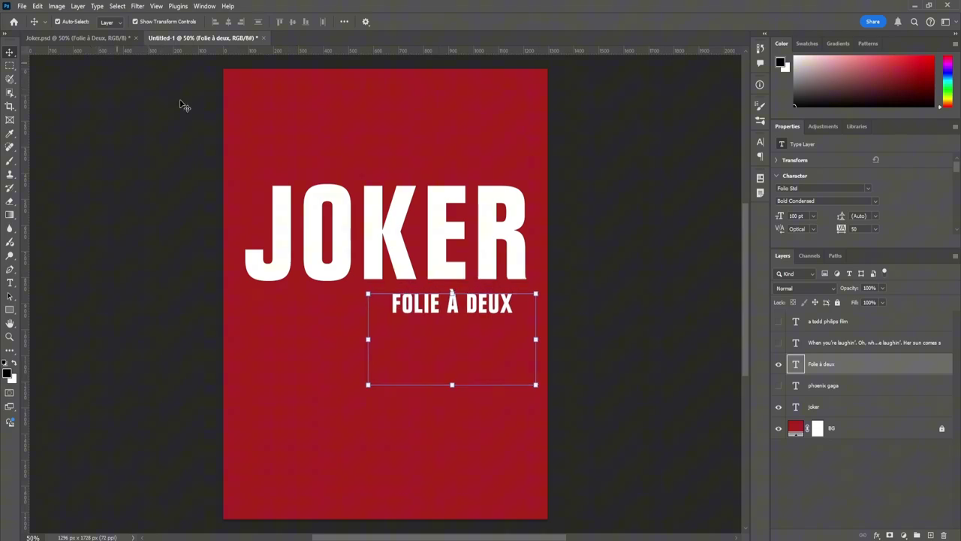
pyautogui.click(609, 267)
pyautogui.moveTo(486, 304); pyautogui.dragTo(489, 305)
pyautogui.click(614, 277)
# Show the PHOENIX GAGA layer and set its text to Folio Std Bold Condensed at 80 pt.
pyautogui.click(779, 386)
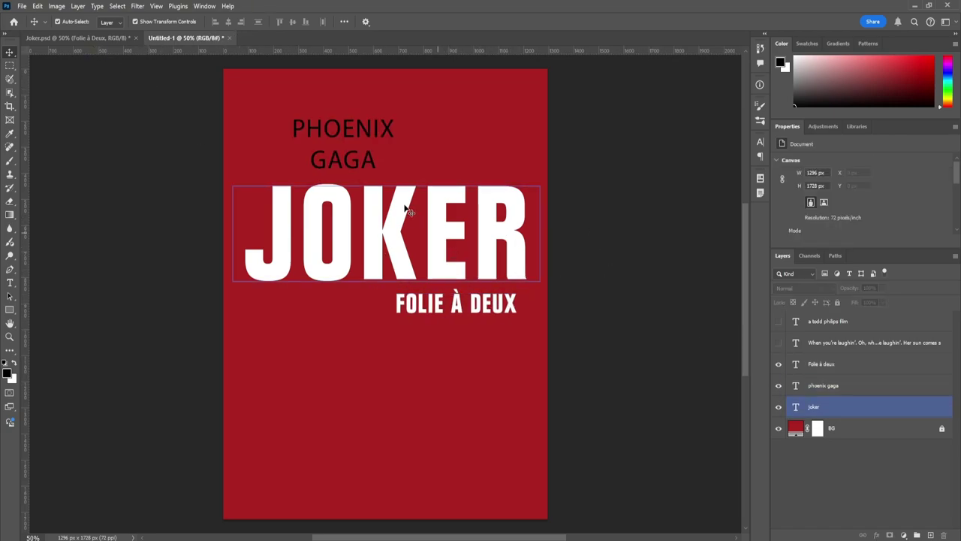
pyautogui.press('t')
pyautogui.click(356, 135)
pyautogui.hotkey('ctrl', 'a')
pyautogui.click(127, 21)
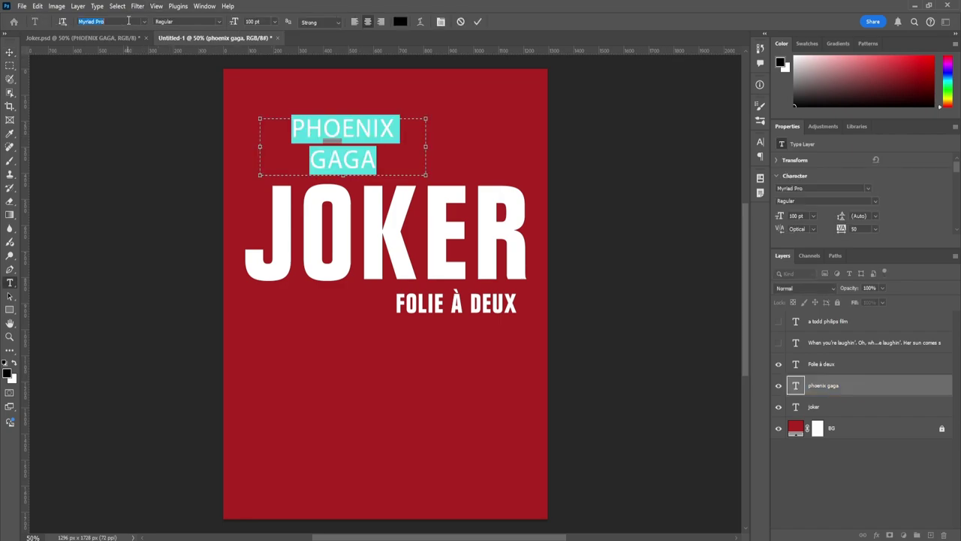
pyautogui.write('folio')
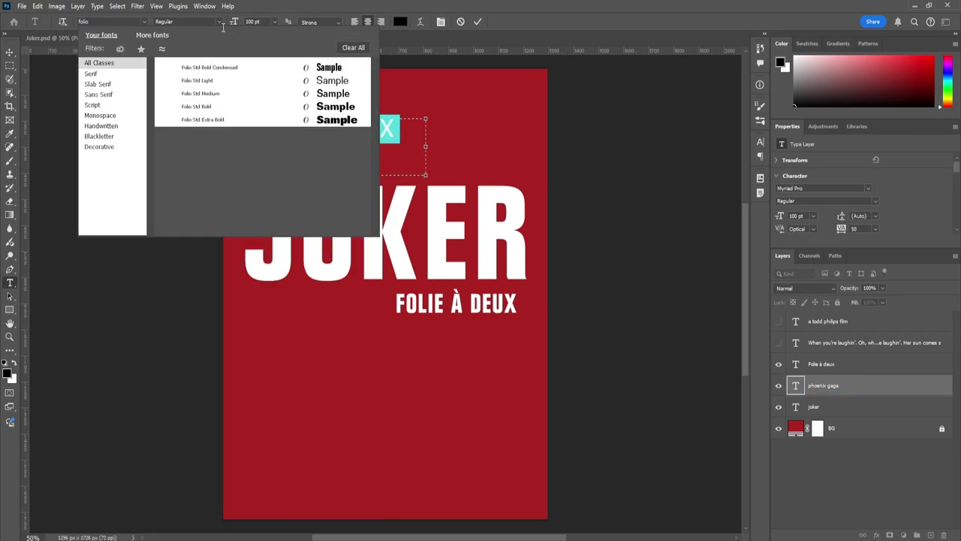
pyautogui.click(254, 66)
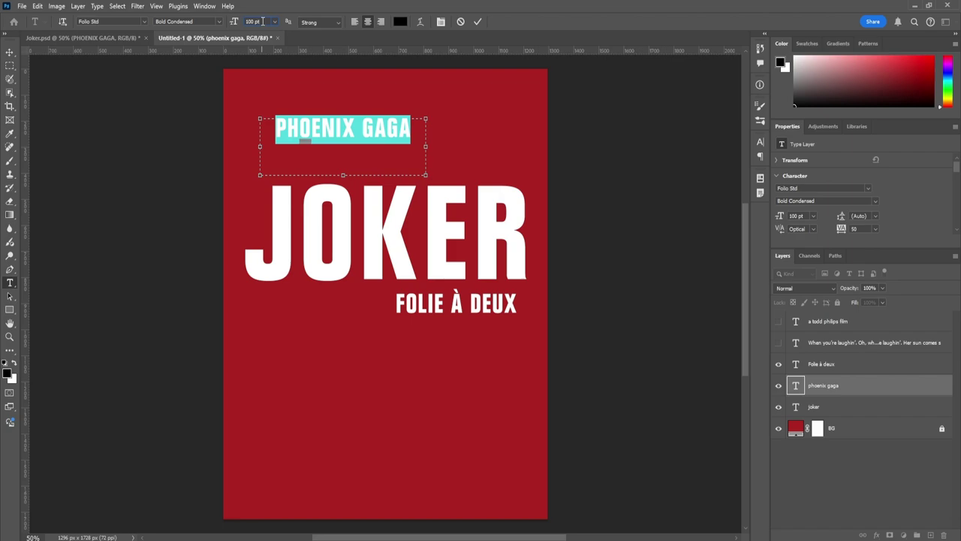
pyautogui.doubleClick(262, 21)
pyautogui.write('80')
pyautogui.press('Return')
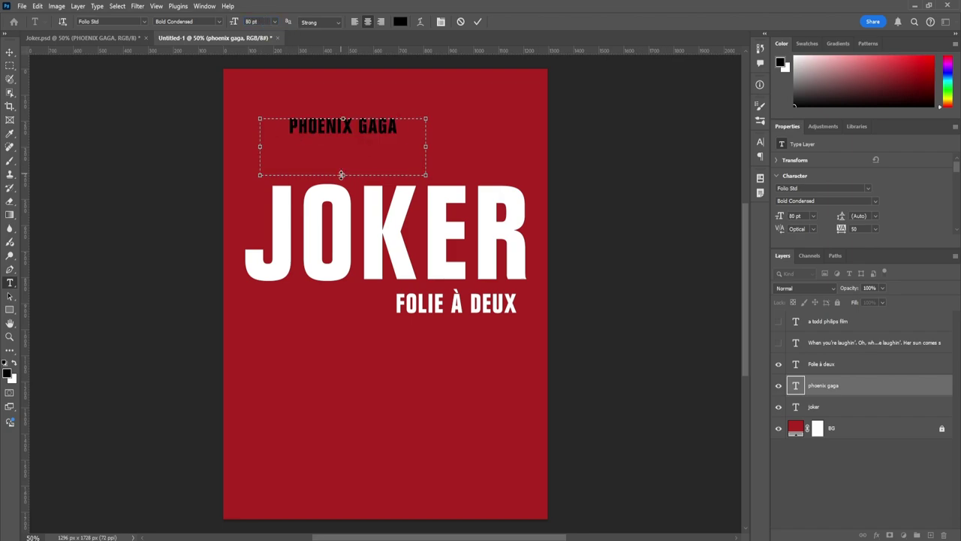
# Reduce the PHOENIX GAGA text box to the height of one line and colour the text white (ffffff).
pyautogui.moveTo(341, 175); pyautogui.dragTo(346, 135)
pyautogui.hotkey('ctrl', 'a')
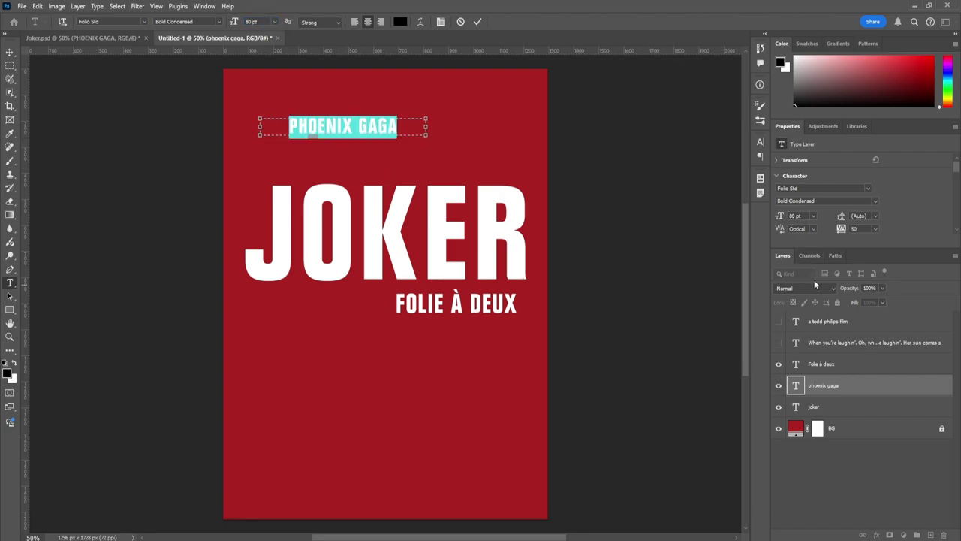
pyautogui.scroll(-3, 907, 221)
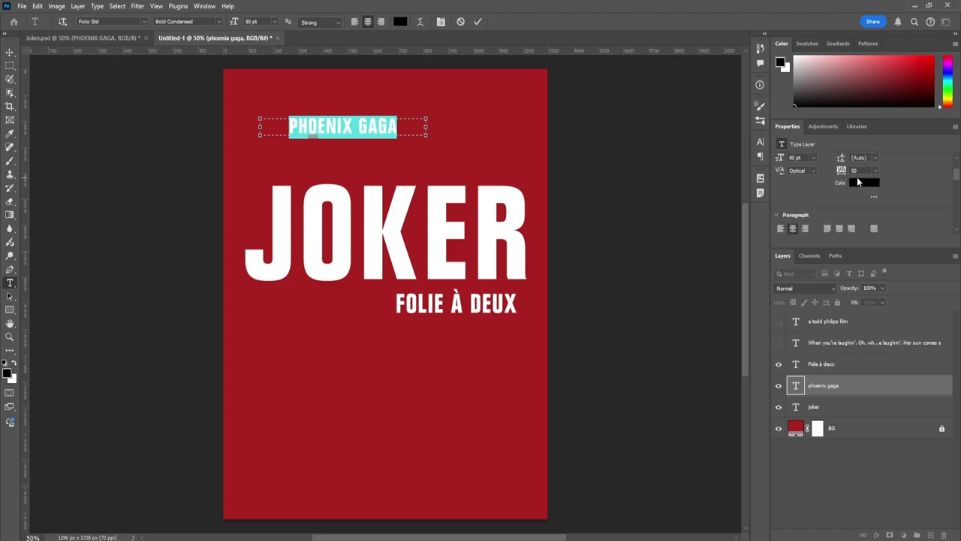
pyautogui.click(860, 181)
pyautogui.moveTo(781, 337); pyautogui.dragTo(643, 186)
pyautogui.click(924, 279)
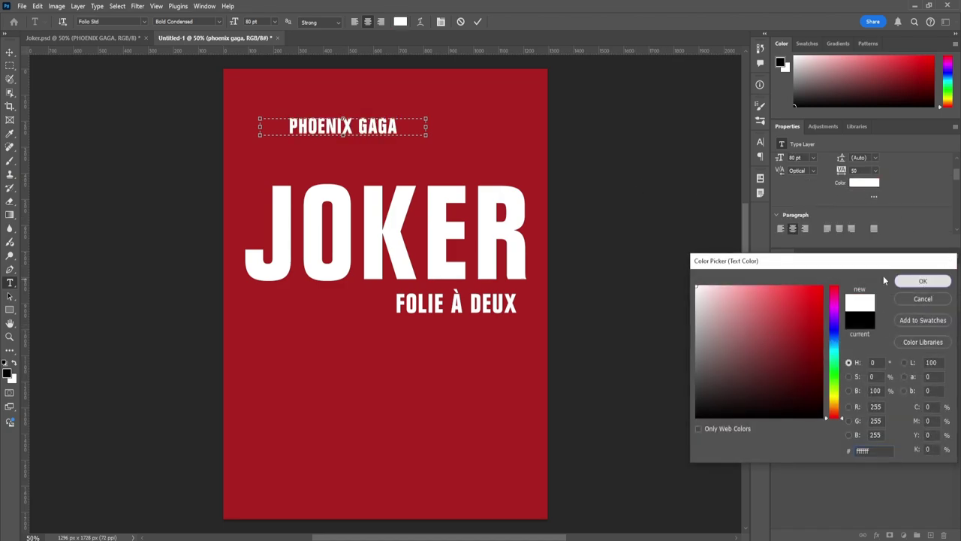
# Left-align the PHOENIX GAGA text and move it directly above the first letters of JOKER.
pyautogui.click(355, 22)
pyautogui.click(478, 21)
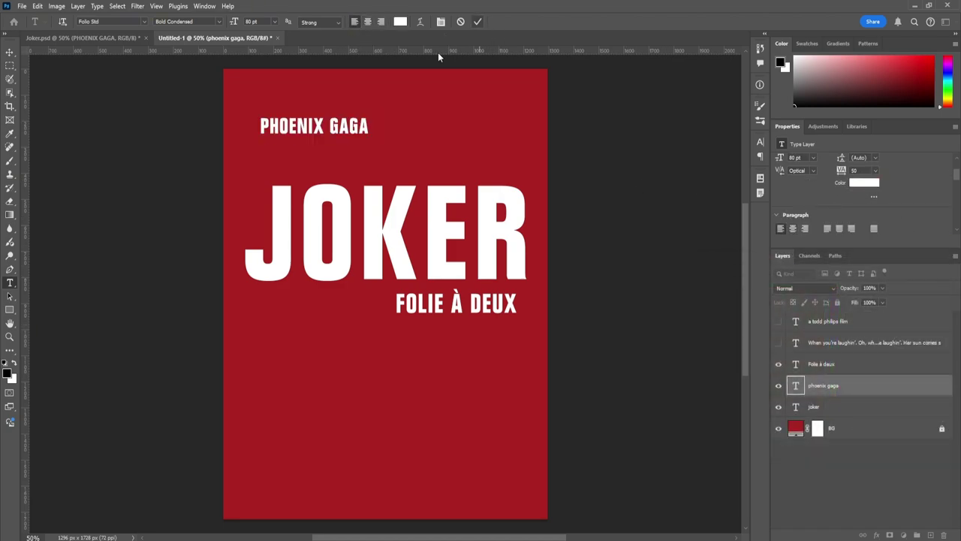
pyautogui.click(10, 53)
pyautogui.moveTo(292, 136); pyautogui.dragTo(304, 179)
pyautogui.click(661, 200)
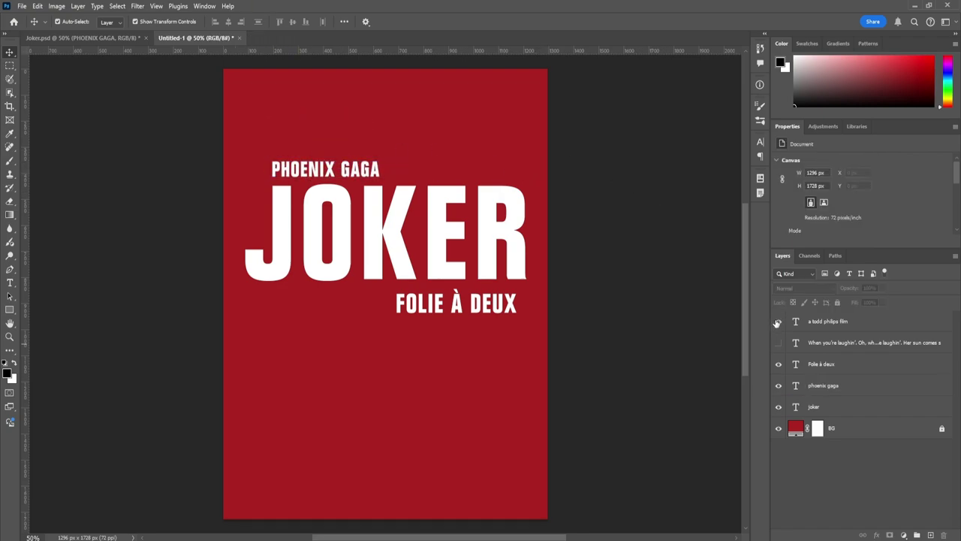
# Show the A TODD PHILIPS FILM layer and set its text to Folio Std Bold Condensed at 40 pt.
pyautogui.click(778, 322)
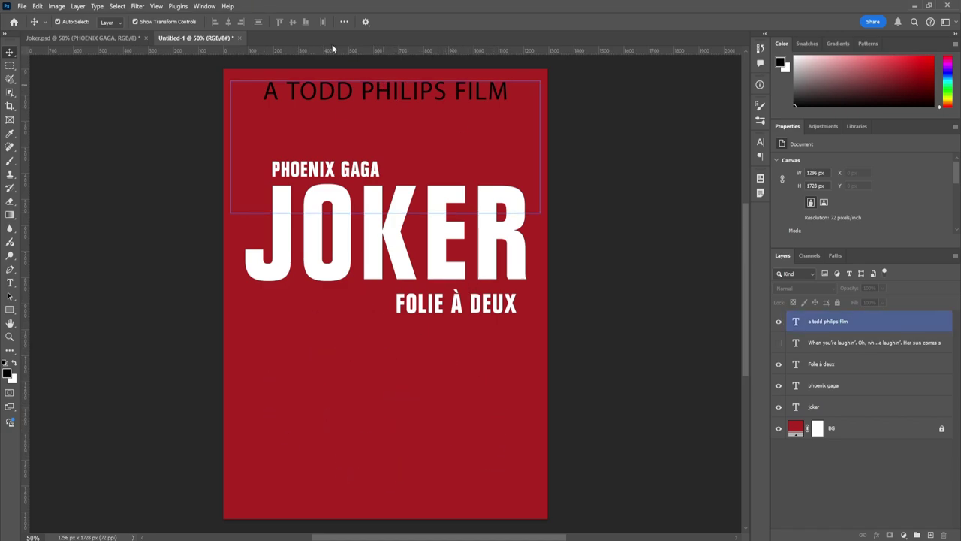
pyautogui.click(410, 91)
pyautogui.press('t')
pyautogui.click(414, 92)
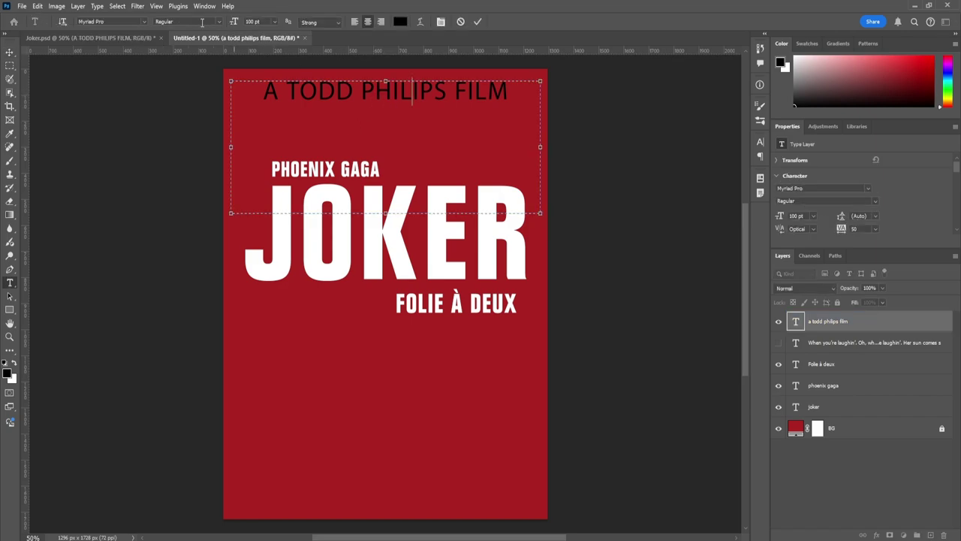
pyautogui.hotkey('ctrl', 'a')
pyautogui.click(113, 21)
pyautogui.write('folio')
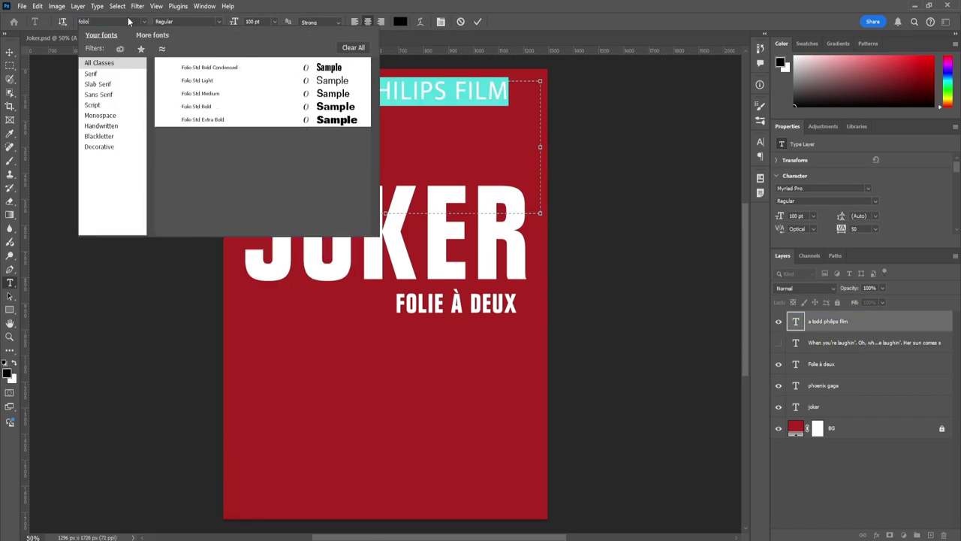
pyautogui.click(243, 68)
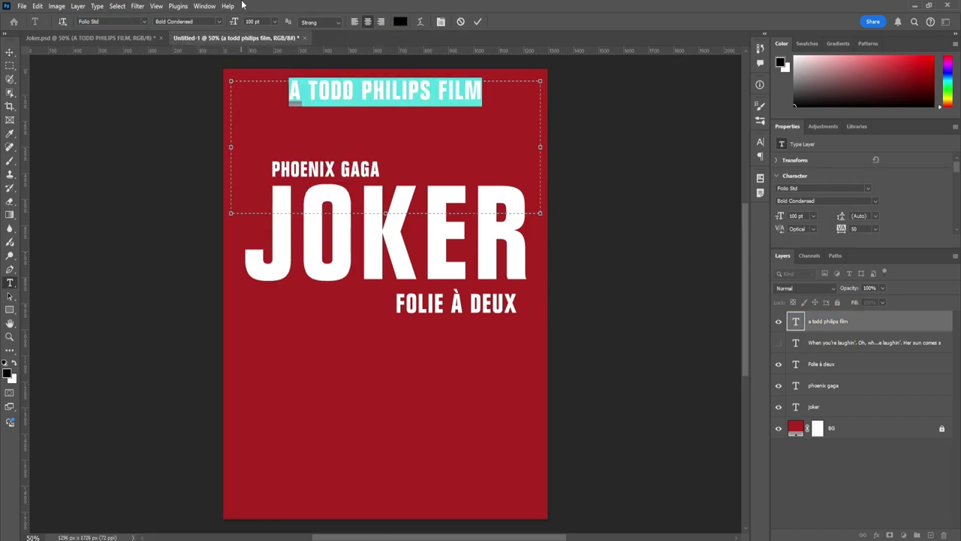
pyautogui.doubleClick(255, 21)
pyautogui.write('40')
pyautogui.press('Return')
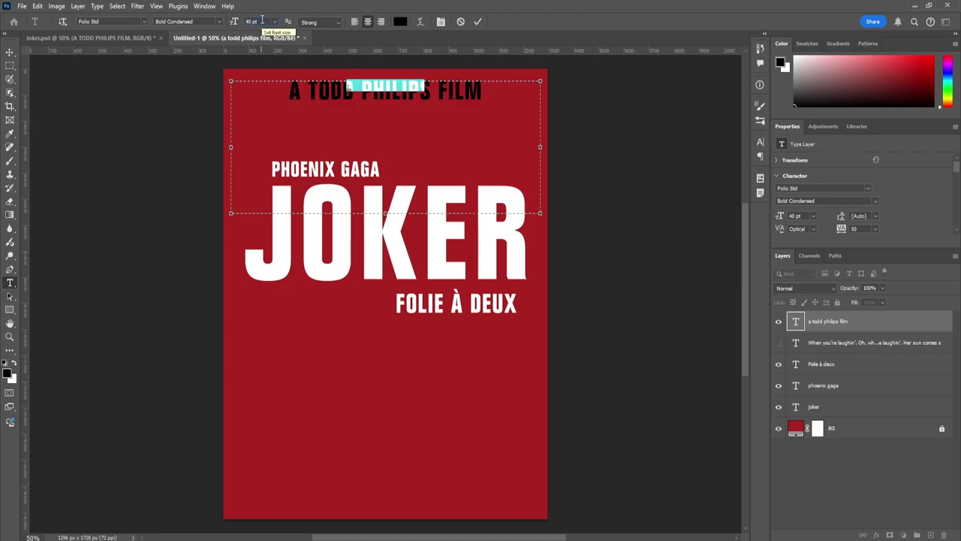
pyautogui.click(478, 22)
# Show the guides and extend the A TODD PHILIPS FILM text box up to the top margin guide.
pyautogui.hotkey('ctrl', 'h')
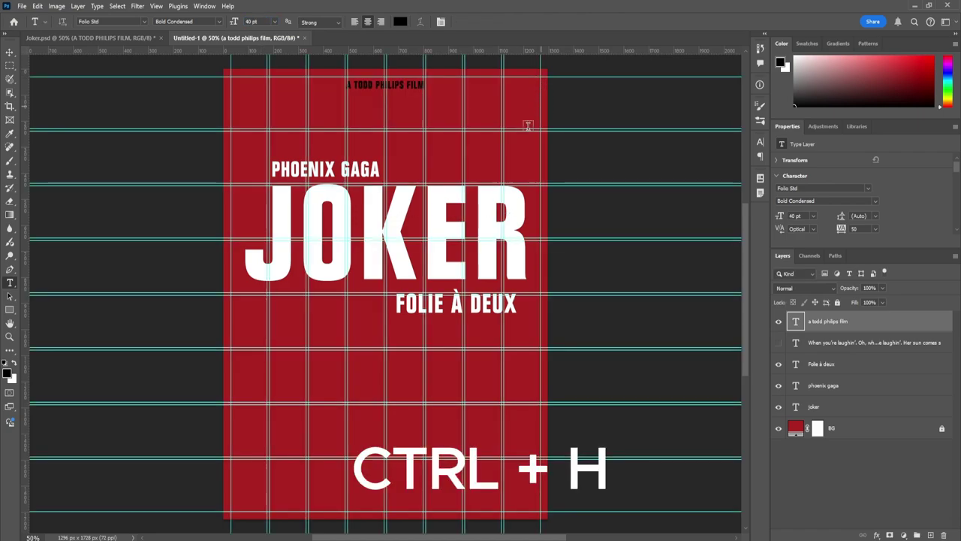
pyautogui.click(415, 85)
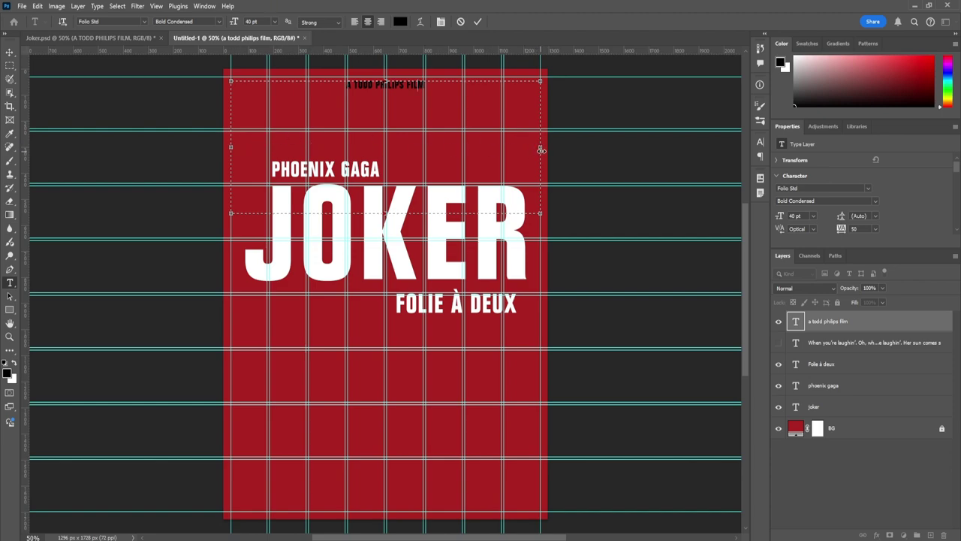
pyautogui.moveTo(386, 81); pyautogui.dragTo(386, 76)
# Justify all of the A TODD PHILIPS FILM text so its words spread across the full text box width.
pyautogui.tripleClick(404, 85)
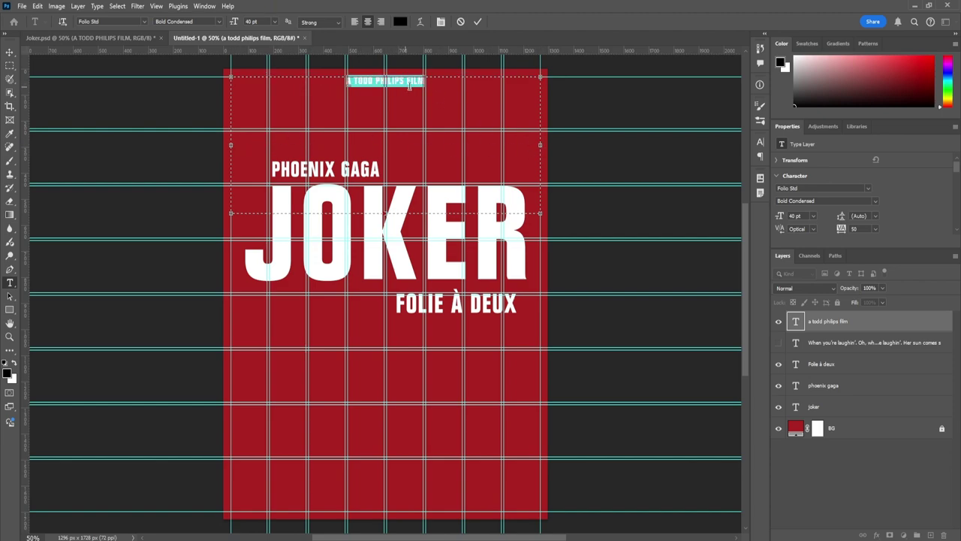
pyautogui.scroll(-5, 901, 196)
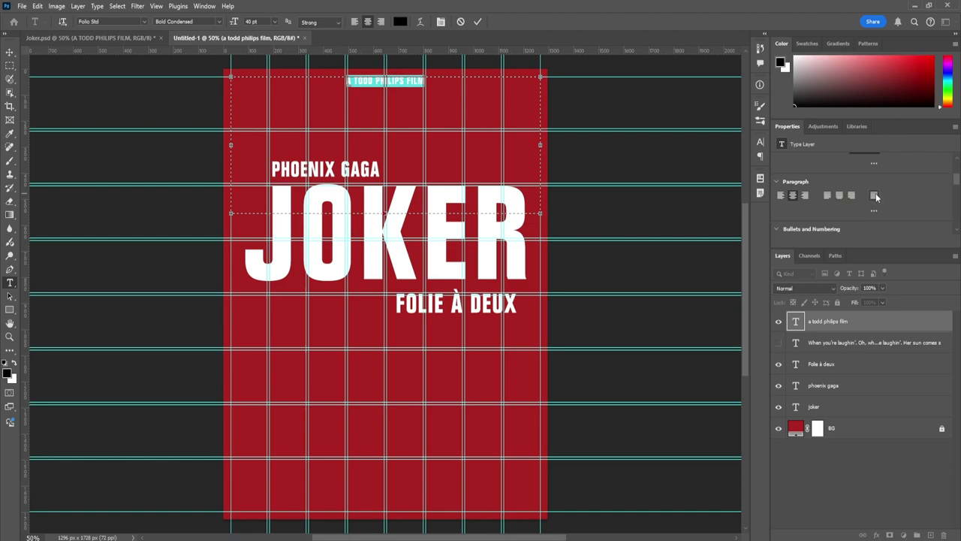
pyautogui.scroll(2, 871, 224)
pyautogui.scroll(-3, 848, 204)
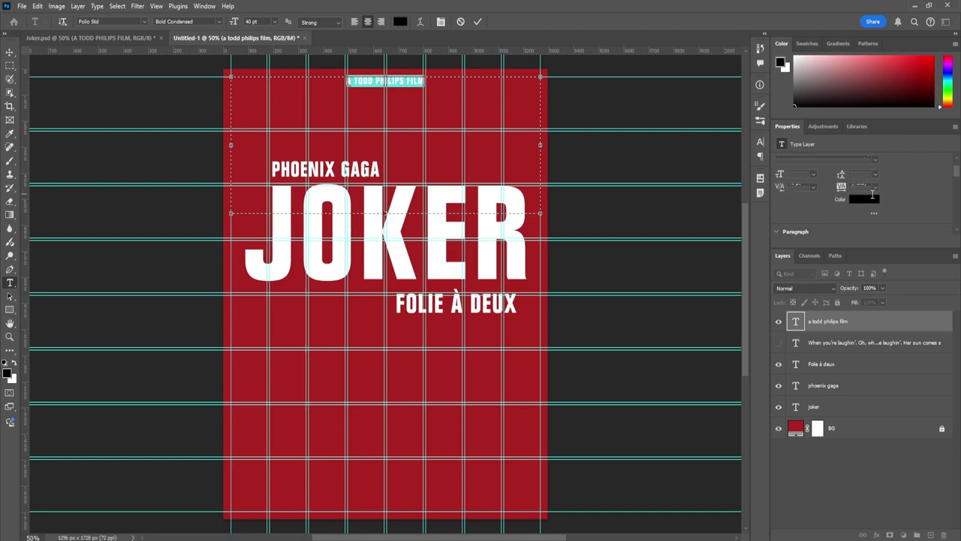
pyautogui.click(205, 6)
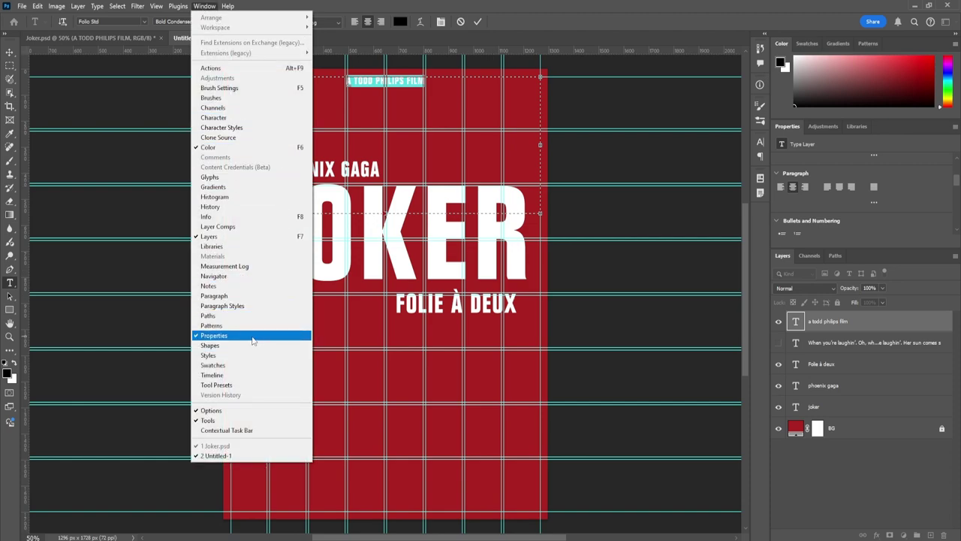
pyautogui.click(874, 186)
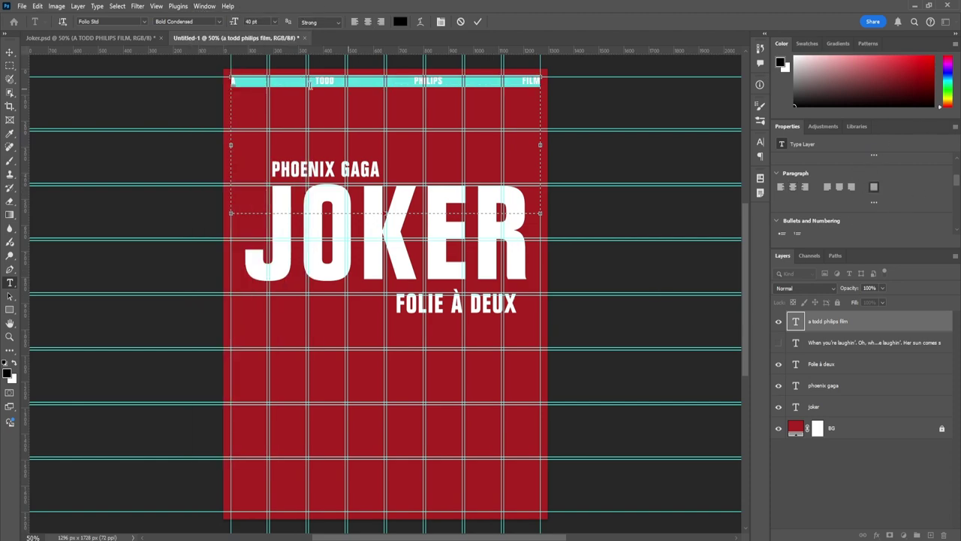
# Set the colour of all the A TODD PHILIPS FILM text to white, ffffff.
pyautogui.hotkey('ctrl', 'a')
pyautogui.click(401, 21)
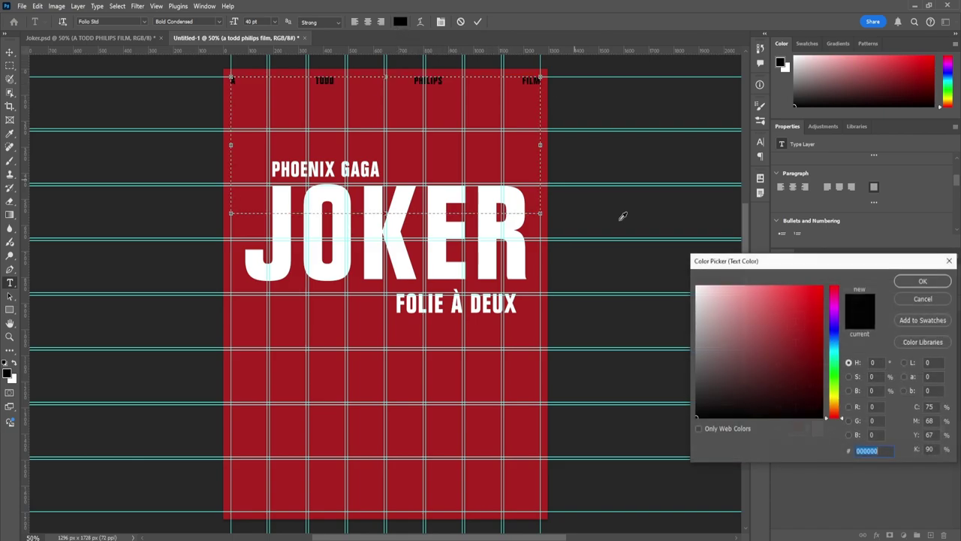
pyautogui.write('ffffff')
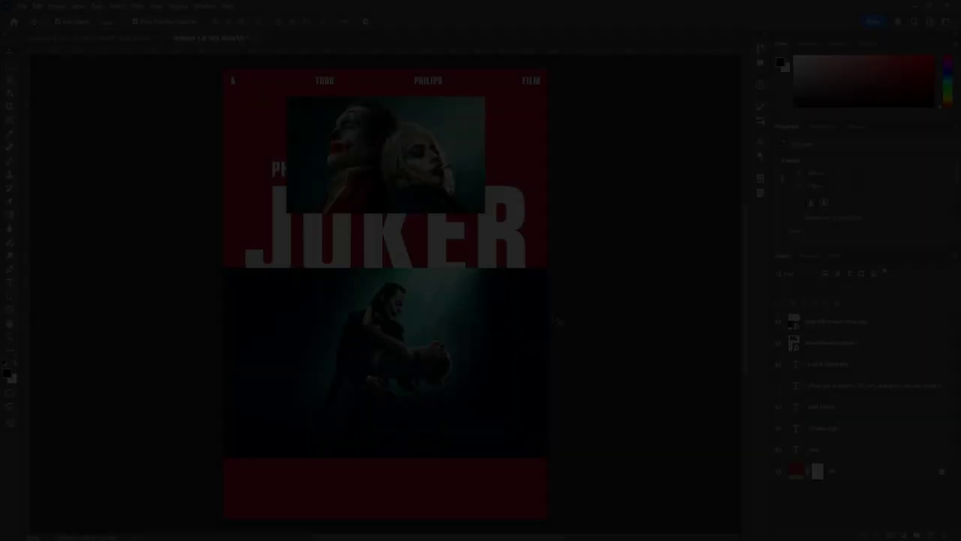
# Hide the JokerFolieaDeux-Review image layer showing the two characters back to back.
pyautogui.click(366, 172)
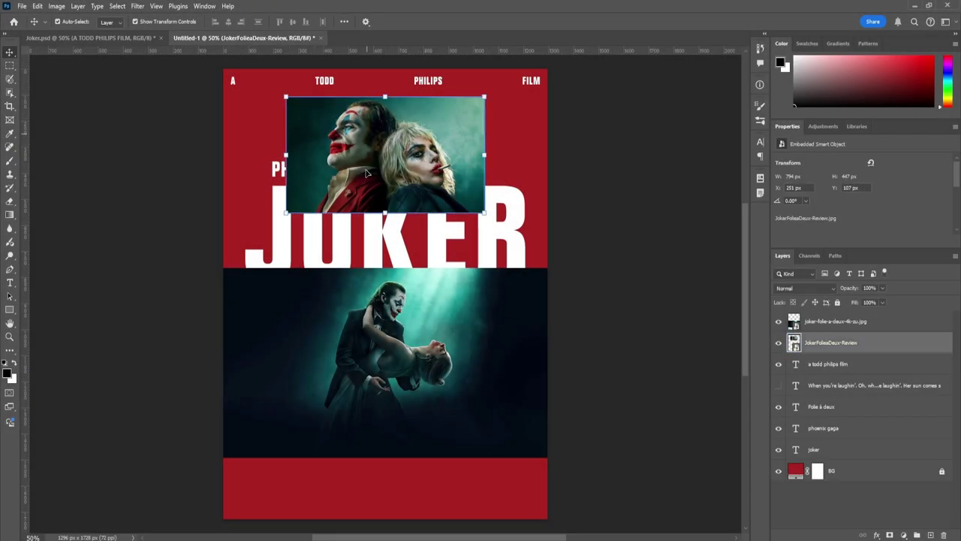
pyautogui.click(398, 353)
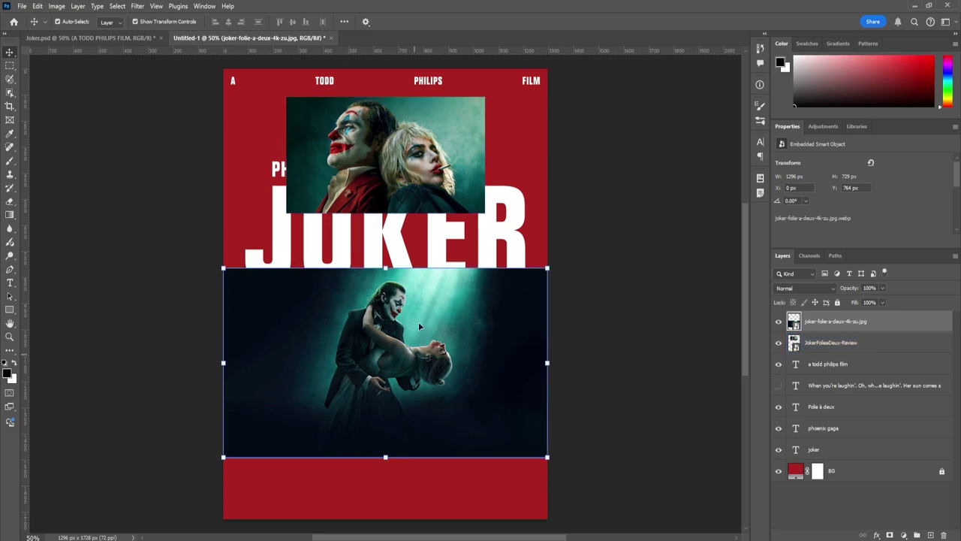
pyautogui.click(425, 177)
pyautogui.click(454, 287)
pyautogui.click(443, 180)
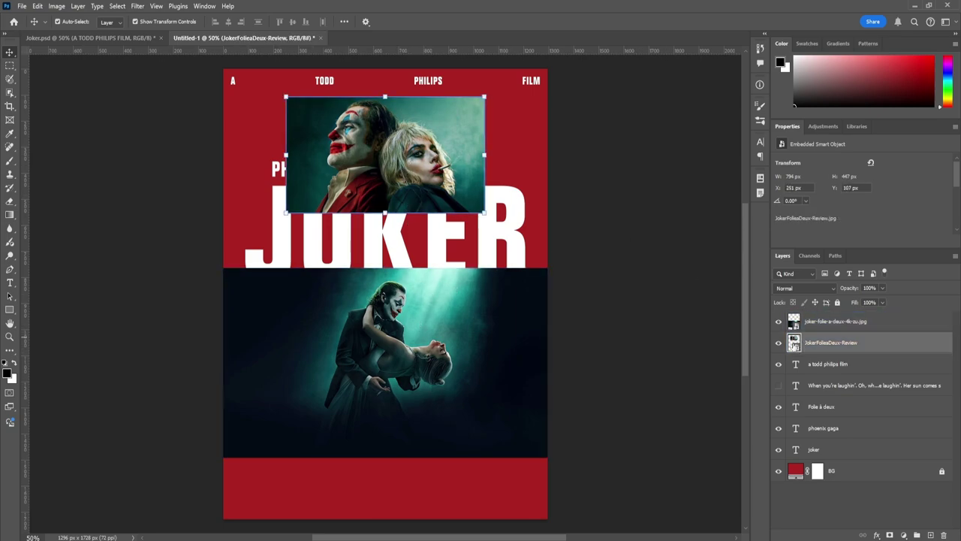
pyautogui.click(778, 343)
# Lower the dancing-couple image's opacity to 53% and enlarge it over the lower part of the poster, overlapping the JOKER title.
pyautogui.click(458, 361)
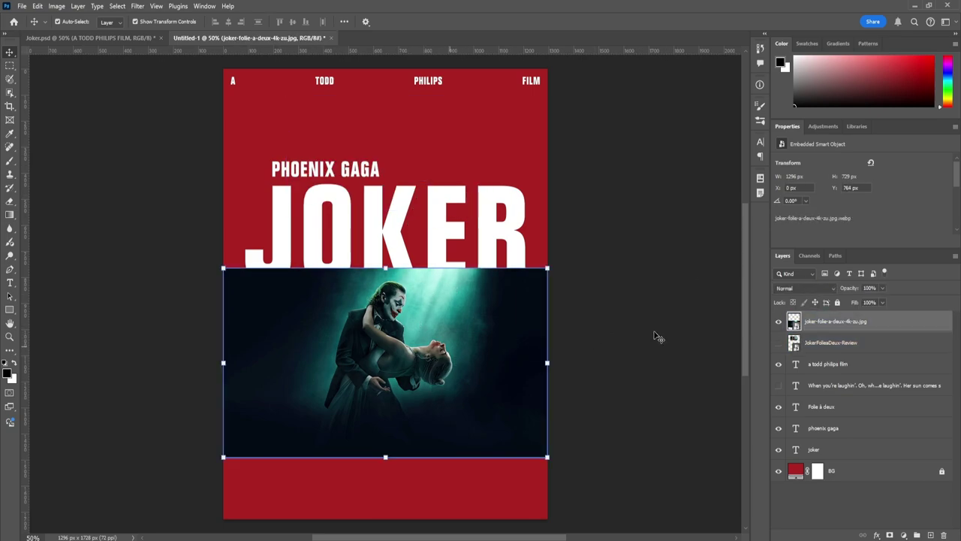
pyautogui.click(883, 289)
pyautogui.moveTo(872, 300); pyautogui.dragTo(862, 300)
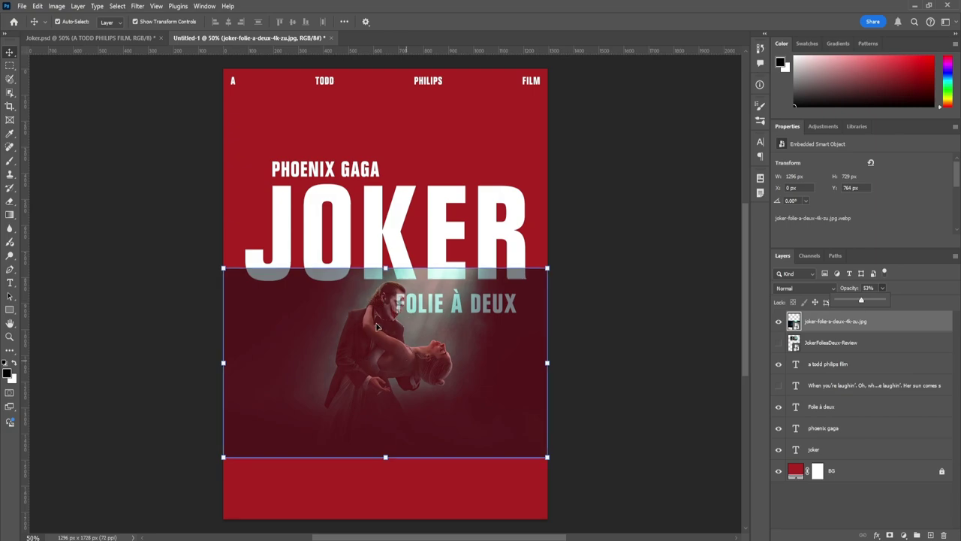
pyautogui.moveTo(385, 267); pyautogui.dragTo(415, 136)
pyautogui.moveTo(438, 260); pyautogui.dragTo(381, 320)
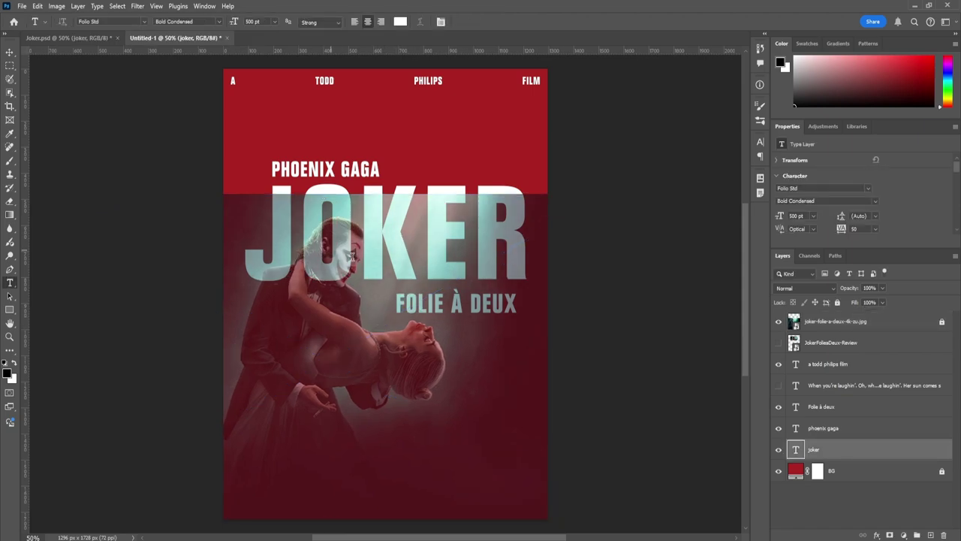
# Set the tracking of the JOKER title text to 0.
pyautogui.click(423, 230)
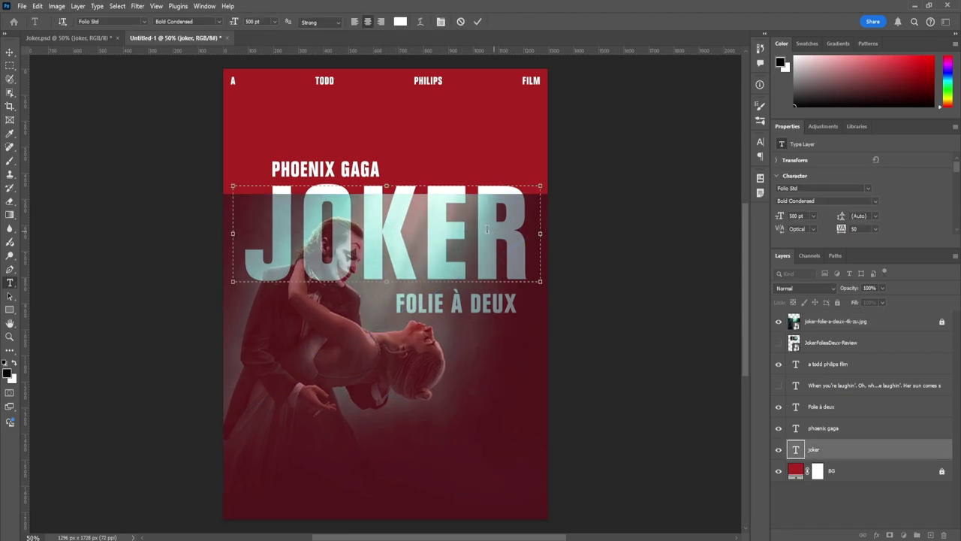
pyautogui.click(473, 229)
pyautogui.hotkey('ctrl', 'a')
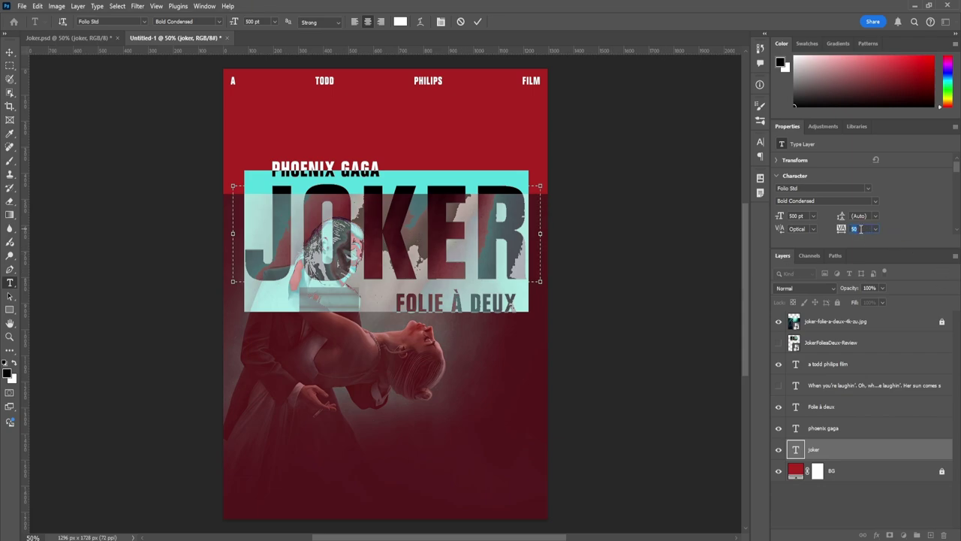
pyautogui.write('0')
pyautogui.press('Return')
pyautogui.click(429, 244)
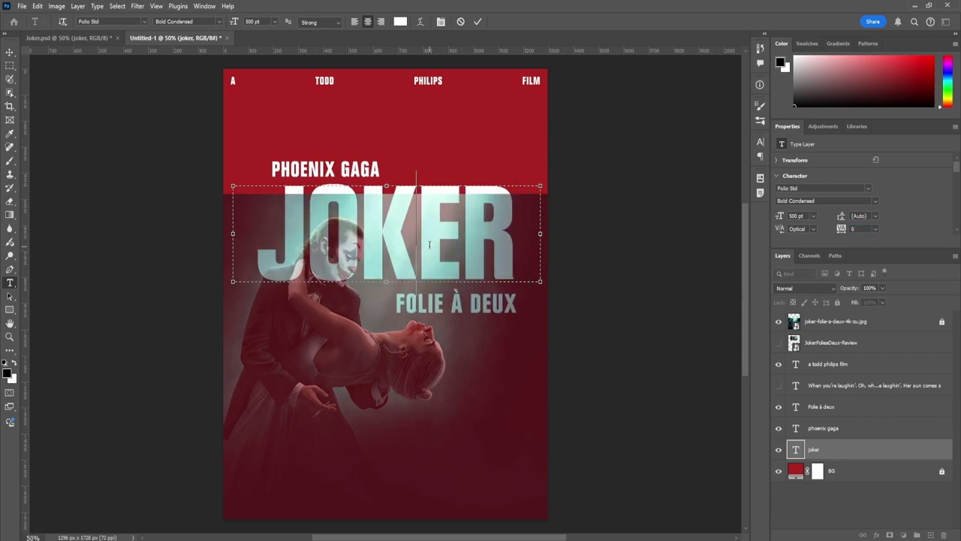
pyautogui.press('Escape')
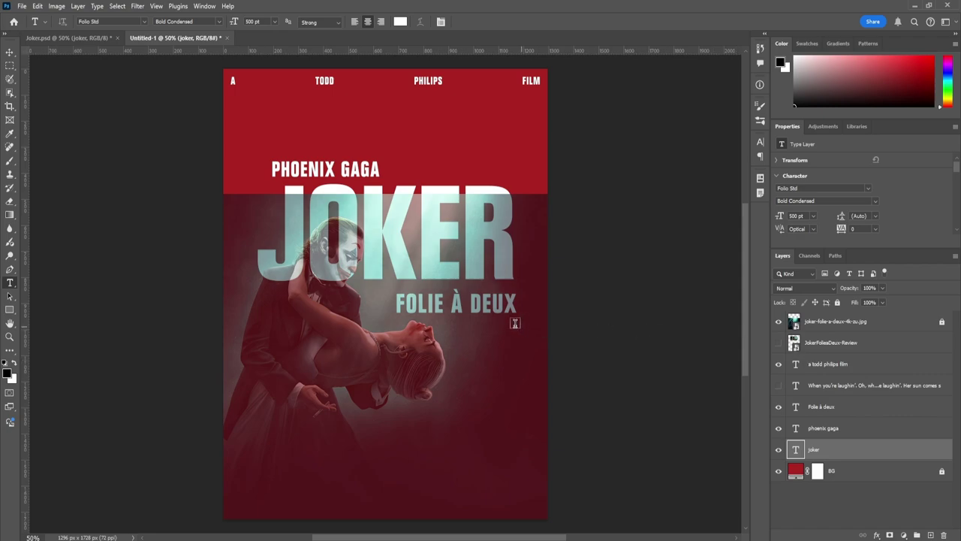
# Set the tracking of both the FOLIE À DEUX and PHOENIX GAGA texts to 0.
pyautogui.click(502, 314)
pyautogui.hotkey('ctrl', 'a')
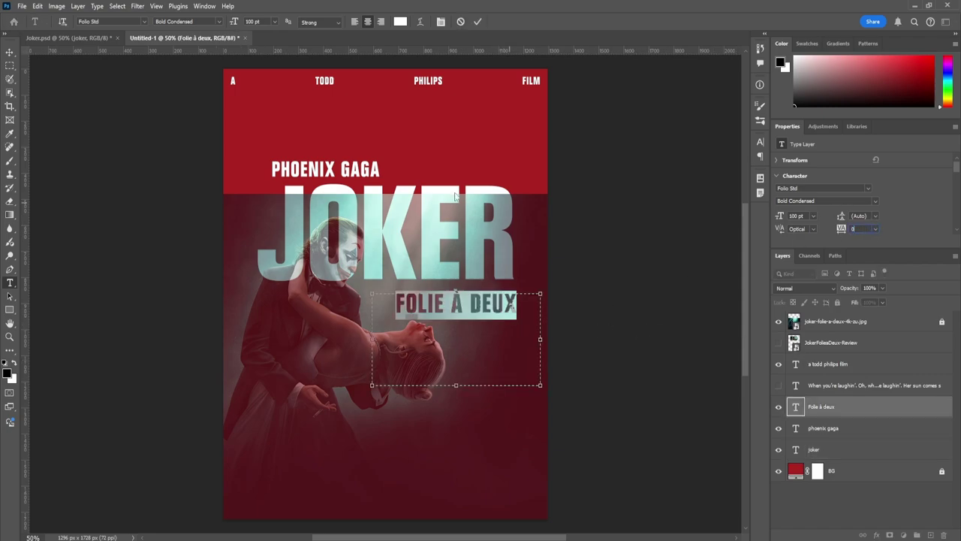
pyautogui.click(455, 197)
pyautogui.click(362, 170)
pyautogui.hotkey('ctrl', 'a')
pyautogui.click(841, 228)
pyautogui.write('0')
pyautogui.click(197, 73)
# Tighten the tracking of the A TODD PHILIPS FILM text to match the other poster texts.
pyautogui.click(324, 81)
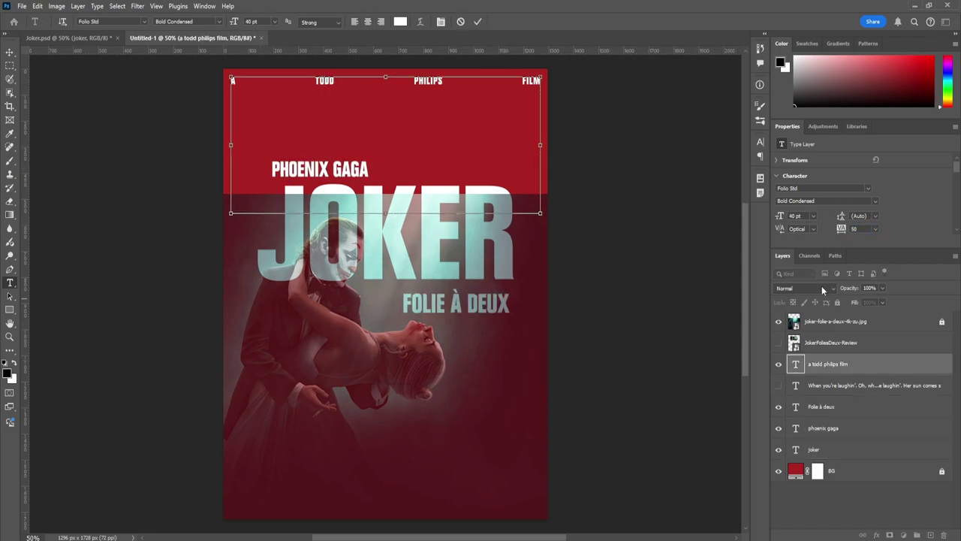
pyautogui.hotkey('ctrl', 'a')
pyautogui.click(868, 231)
pyautogui.write('500')
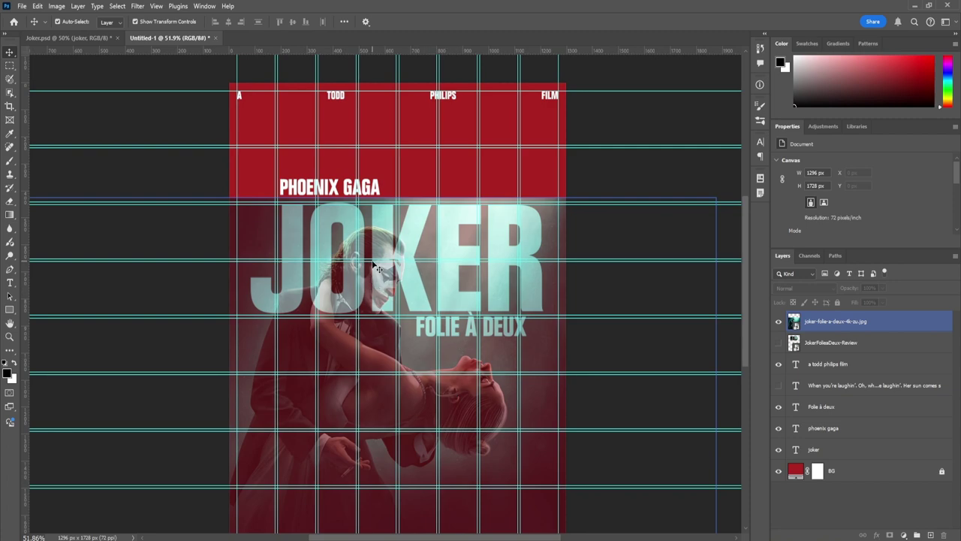
# Set the dancing-couple image layer's opacity back to 100%.
pyautogui.click(893, 321)
pyautogui.click(883, 288)
pyautogui.moveTo(884, 298); pyautogui.dragTo(909, 298)
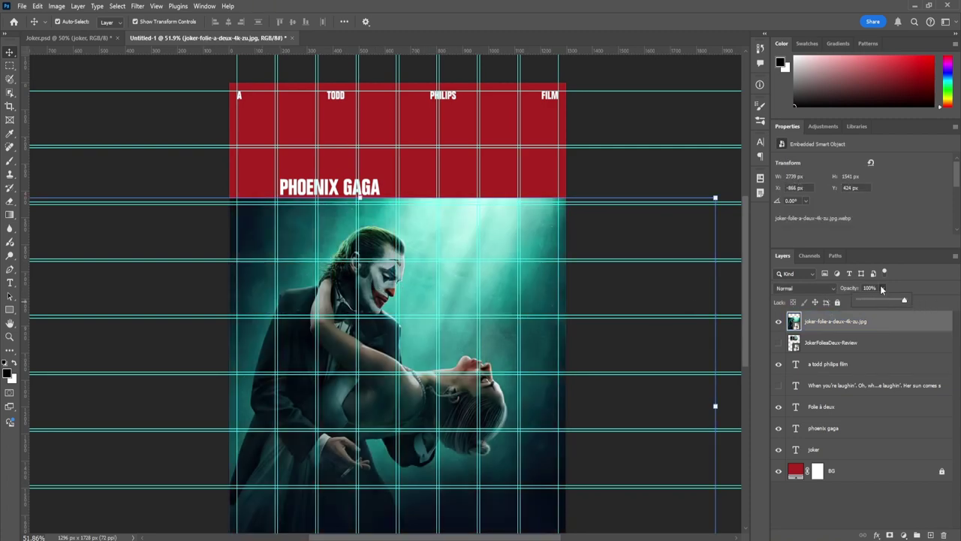
# Select the subject of the dancing-couple image and mask out its teal background with a layer mask.
pyautogui.click(122, 7)
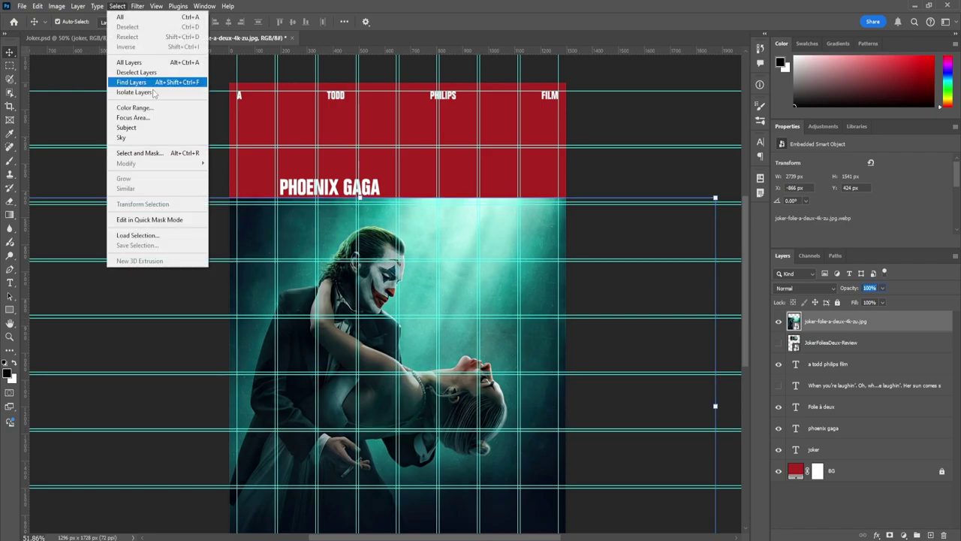
pyautogui.click(144, 140)
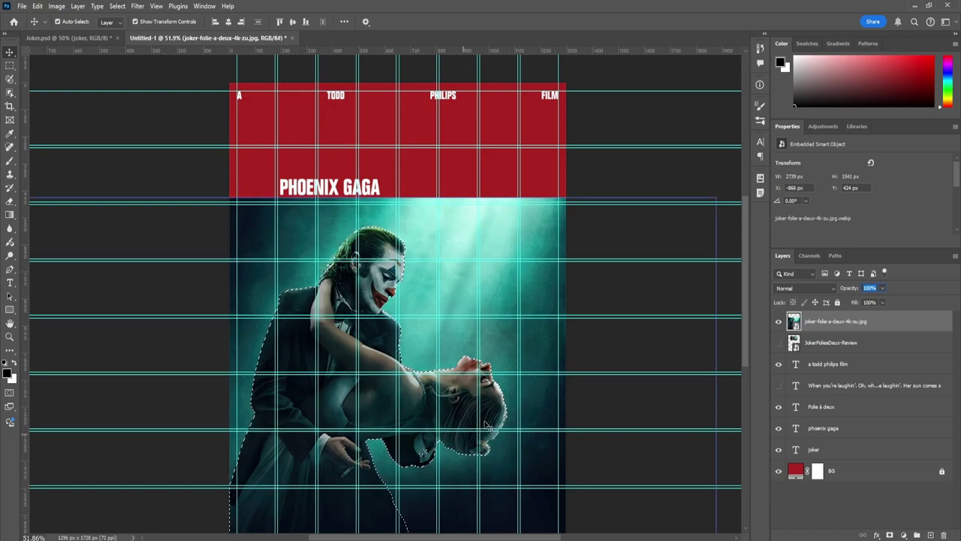
pyautogui.click(890, 535)
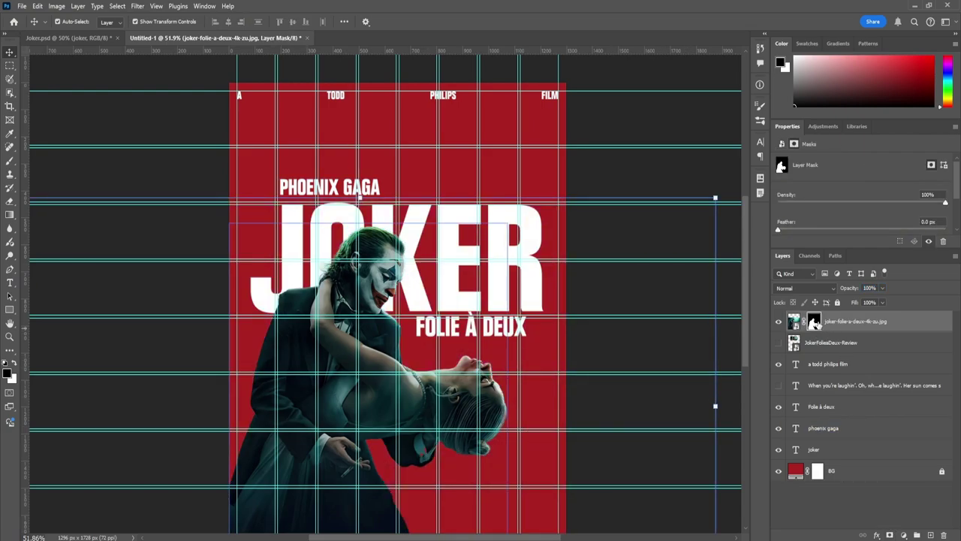
# Touch up the couple's layer mask with the Brush, painting white to restore missing parts around the sleeve and the woman's head.
pyautogui.press('b')
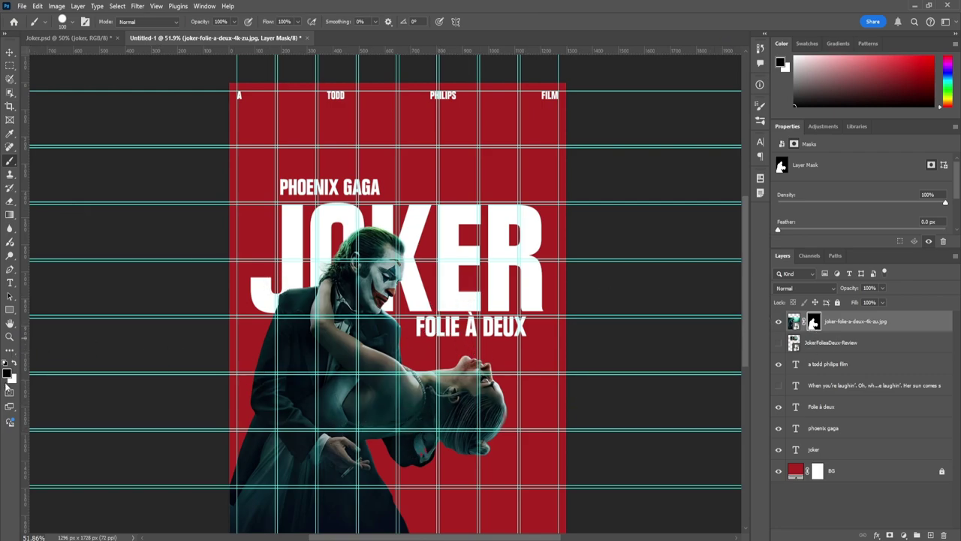
pyautogui.click(417, 449)
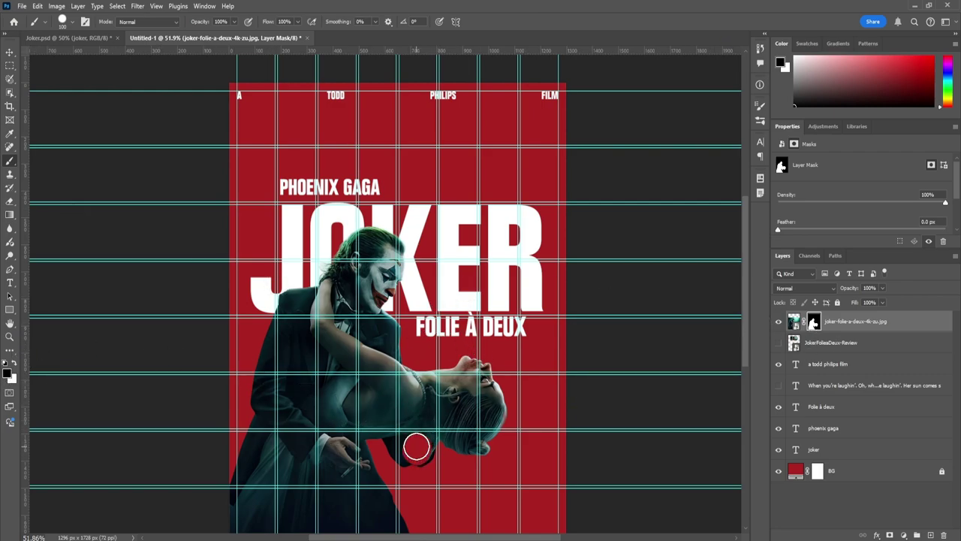
pyautogui.moveTo(422, 452); pyautogui.dragTo(423, 453)
pyautogui.hotkey('ctrl', 'z')
pyautogui.press('x')
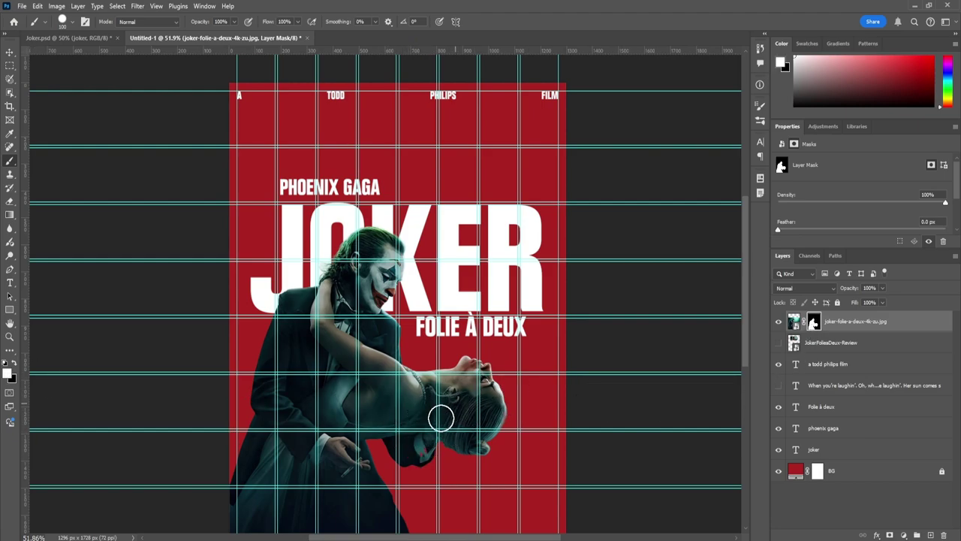
pyautogui.moveTo(455, 466)
pyautogui.mouseDown()
pyautogui.moveTo(480, 482)
pyautogui.moveTo(539, 454)
pyautogui.moveTo(539, 400)
pyautogui.moveTo(569, 371)
pyautogui.mouseUp()
pyautogui.hotkey('ctrl', 'z')
pyautogui.moveTo(447, 387); pyautogui.dragTo(467, 366)
# Lock the masked dancing-couple image layer.
pyautogui.moveTo(399, 295); pyautogui.dragTo(364, 312)
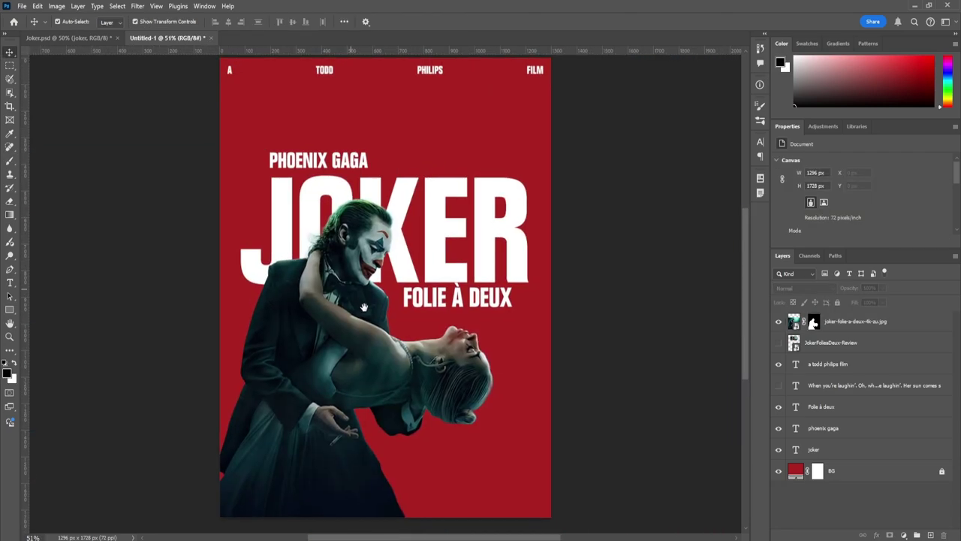
pyautogui.click(364, 312)
pyautogui.click(837, 302)
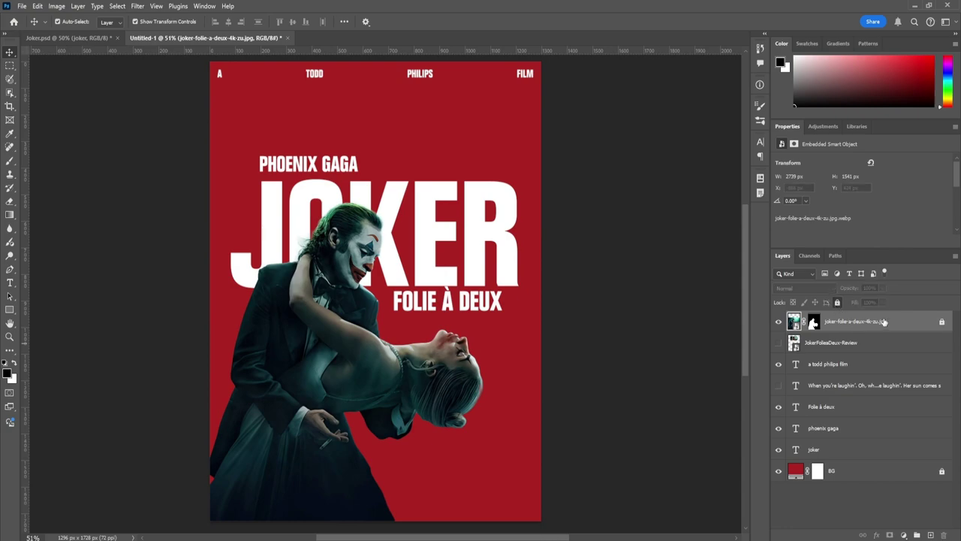
# Show the JokerFolieaDeux-Review layer and mask out its background using a subject selection.
pyautogui.click(779, 343)
pyautogui.moveTo(512, 257); pyautogui.dragTo(536, 283)
pyautogui.click(417, 177)
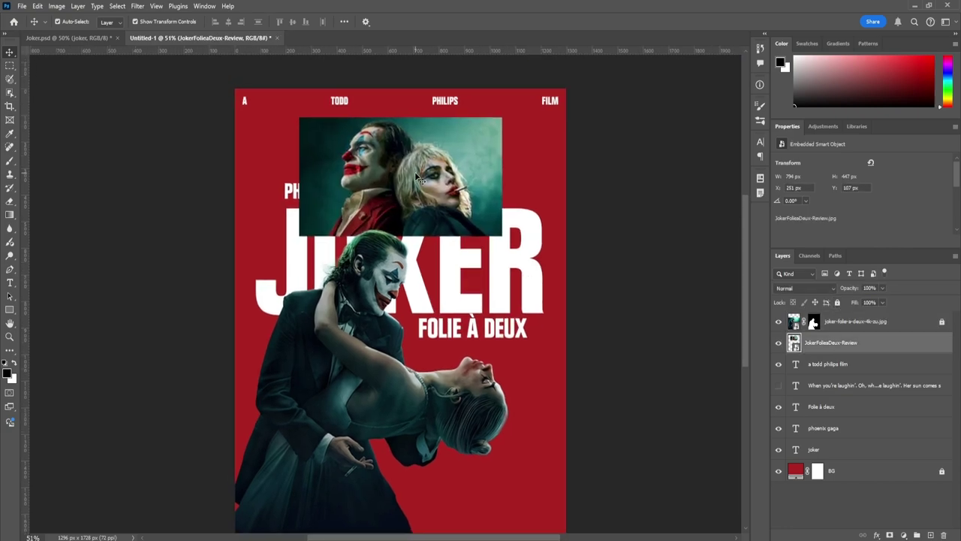
pyautogui.click(123, 7)
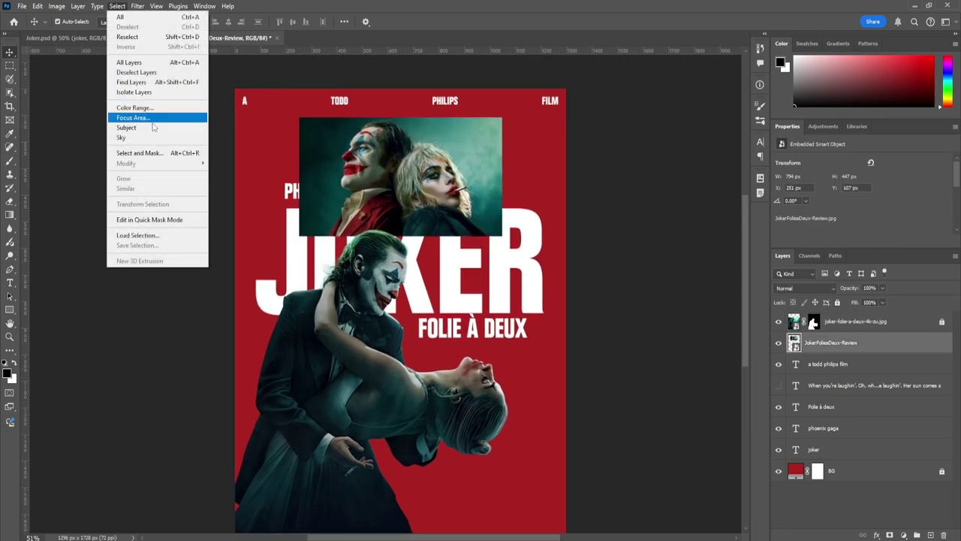
pyautogui.click(127, 115)
pyautogui.click(889, 534)
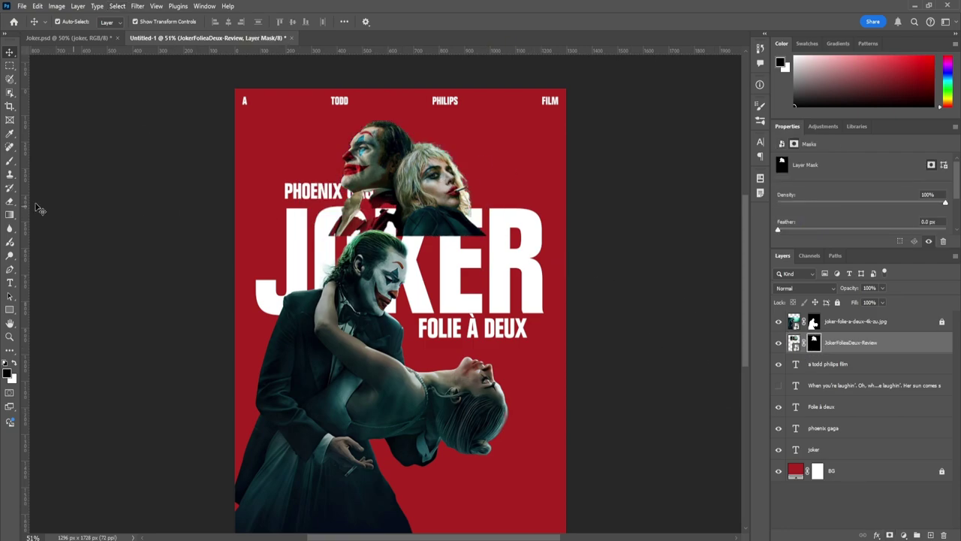
# Paint white on the back-to-back portrait's layer mask to restore the man's red jacket and collar.
pyautogui.click(10, 161)
pyautogui.press('x')
pyautogui.moveTo(384, 201)
pyautogui.mouseDown()
pyautogui.moveTo(375, 189)
pyautogui.moveTo(362, 198)
pyautogui.moveTo(387, 212)
pyautogui.moveTo(332, 228)
pyautogui.mouseUp()
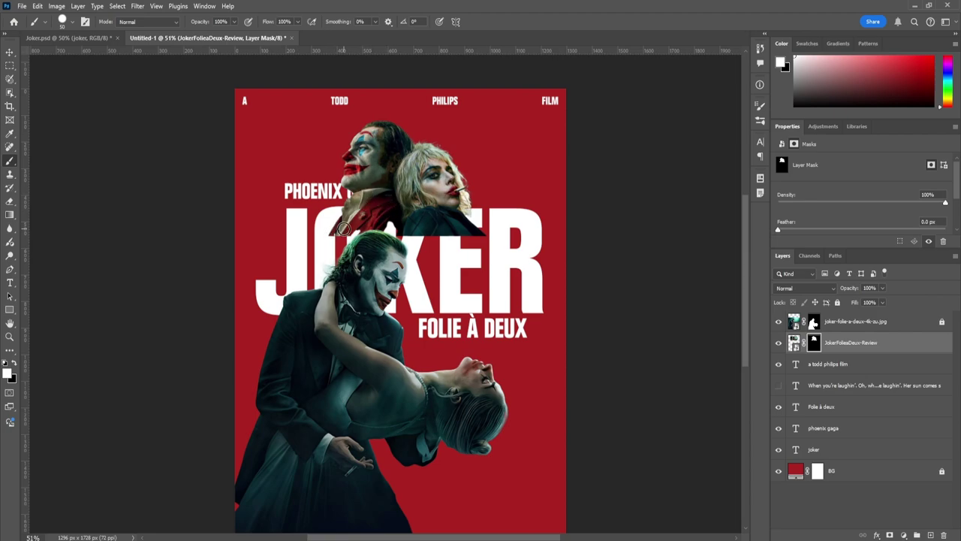
# Move the JokerFolieaDeux-Review layer below the joker text layer, directly above BG.
pyautogui.press('v')
pyautogui.moveTo(855, 348); pyautogui.dragTo(860, 455)
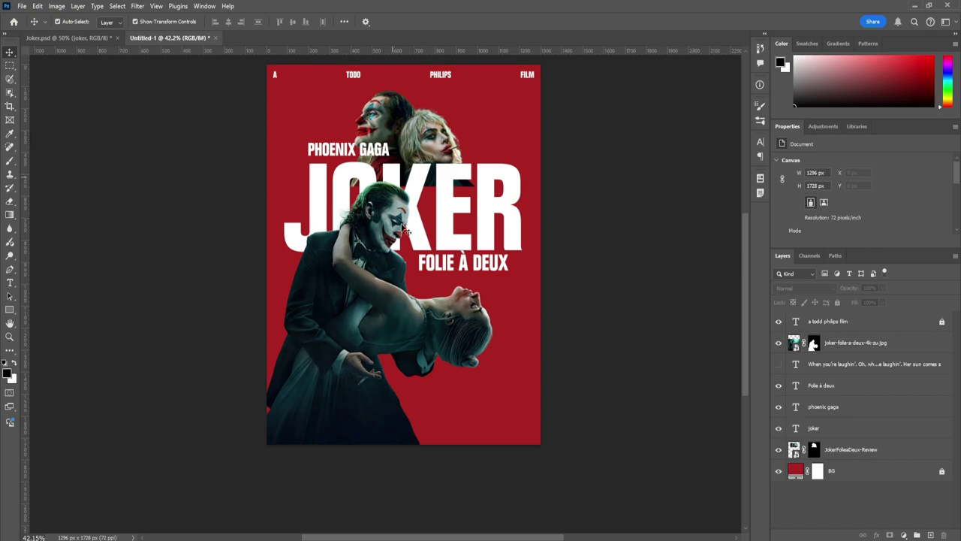
# Select both images with the PHOENIX GAGA, JOKER and FOLIE À DEUX texts and move them down about 67 px.
pyautogui.moveTo(581, 490); pyautogui.dragTo(258, 132)
pyautogui.moveTo(428, 146); pyautogui.dragTo(428, 161)
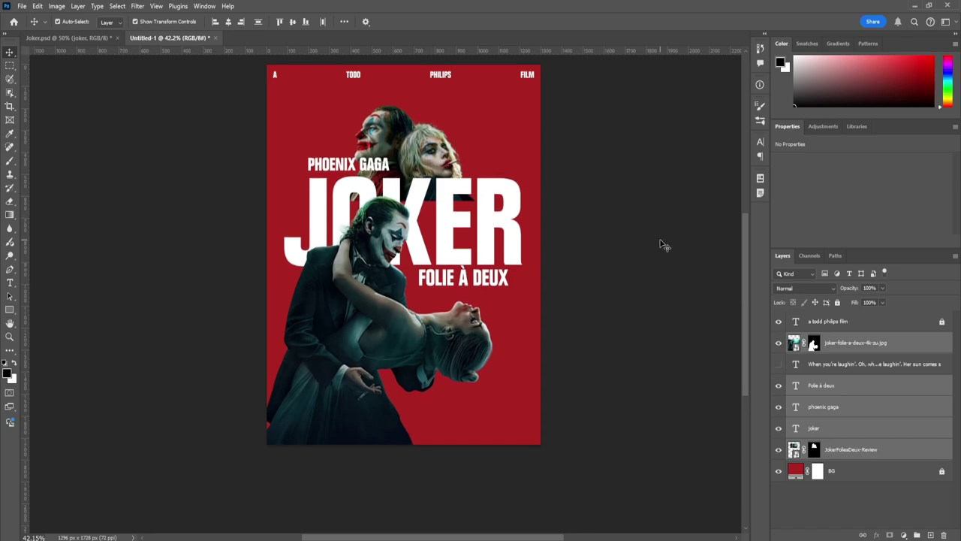
pyautogui.click(663, 244)
pyautogui.hotkey('ctrl', 'h')
# Open the Filter Gallery for the JokerFolieaDeux-Review portrait and keep only the Halftone Pattern effect.
pyautogui.click(498, 230)
pyautogui.doubleClick(478, 222)
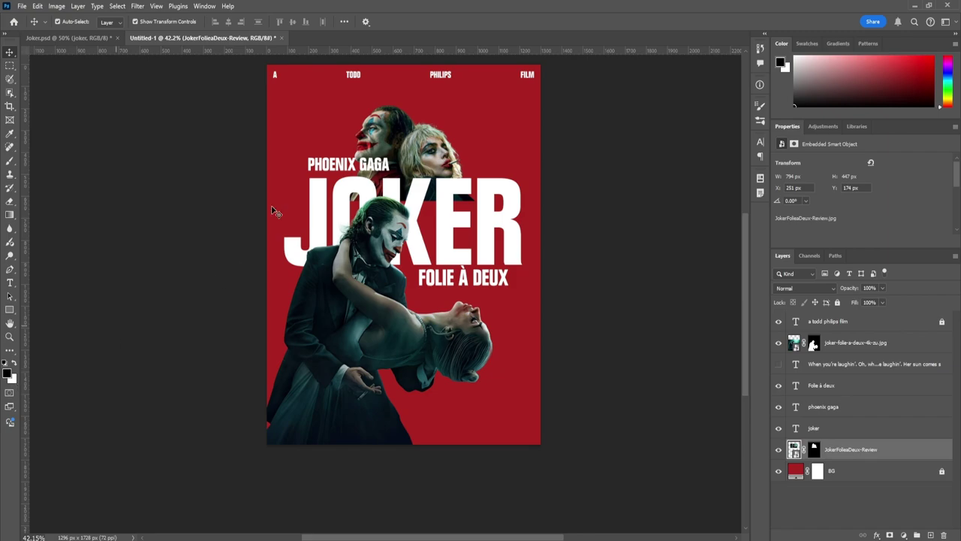
pyautogui.click(137, 6)
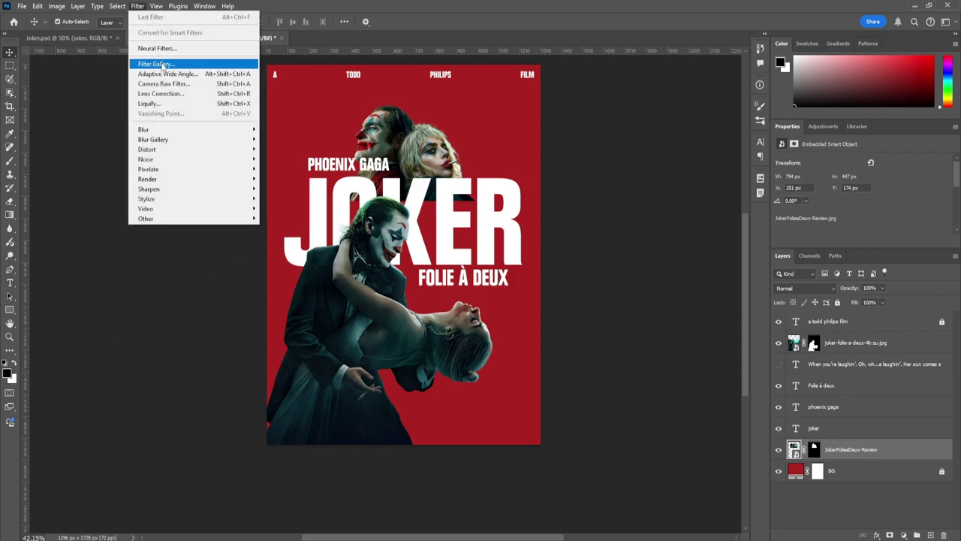
pyautogui.click(157, 62)
pyautogui.click(892, 526)
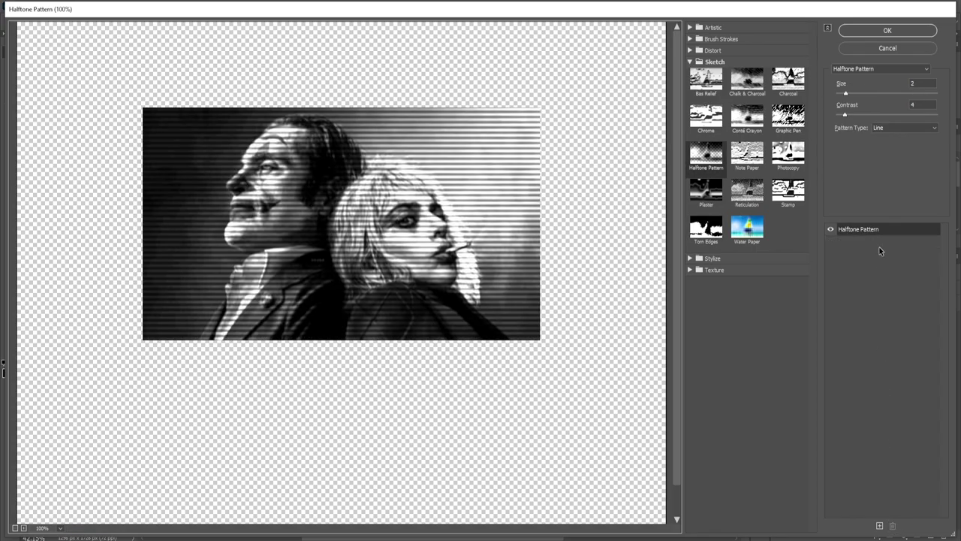
pyautogui.click(858, 231)
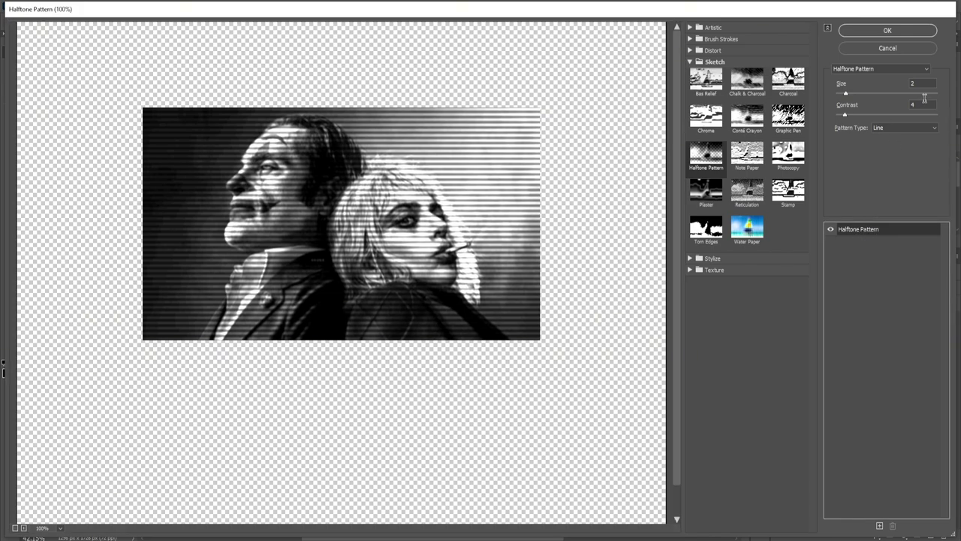
# Set the Halftone Pattern effect to the Dot pattern type with size 1 and contrast 0.
pyautogui.click(901, 130)
pyautogui.click(889, 145)
pyautogui.doubleClick(917, 84)
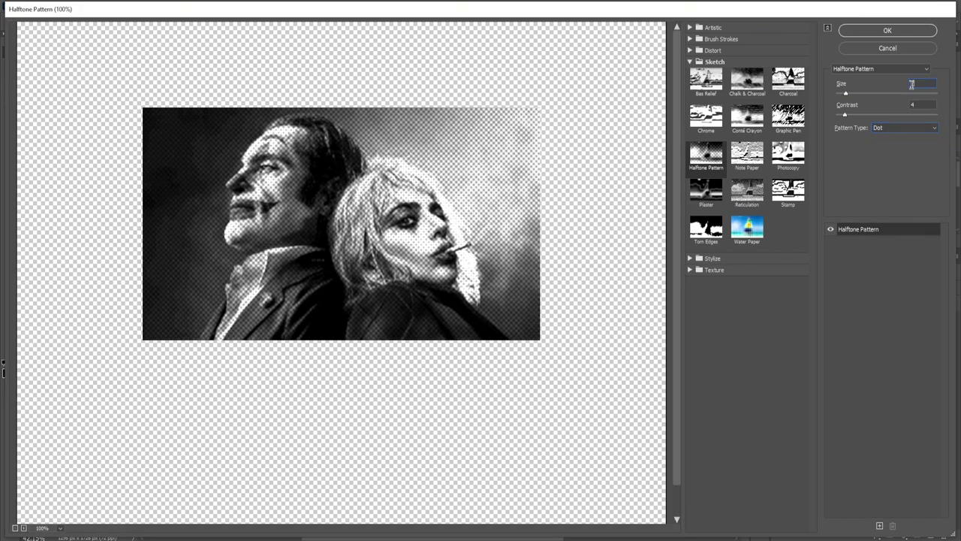
pyautogui.write('1')
pyautogui.press('Tab')
pyautogui.write('0')
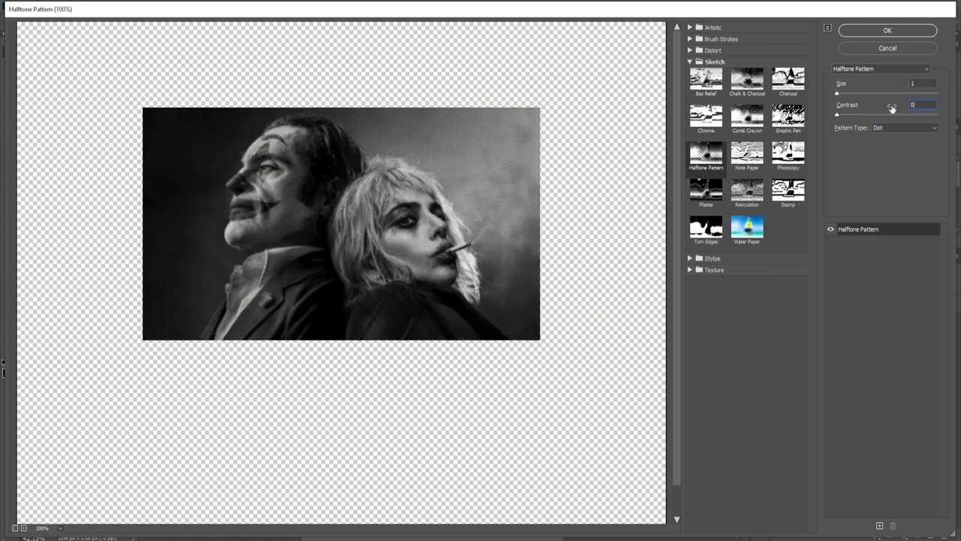
# Add a Grain effect beneath the Halftone Pattern with intensity 80, contrast 78 and Regular grain, and apply the Filter Gallery.
pyautogui.click(881, 526)
pyautogui.click(866, 242)
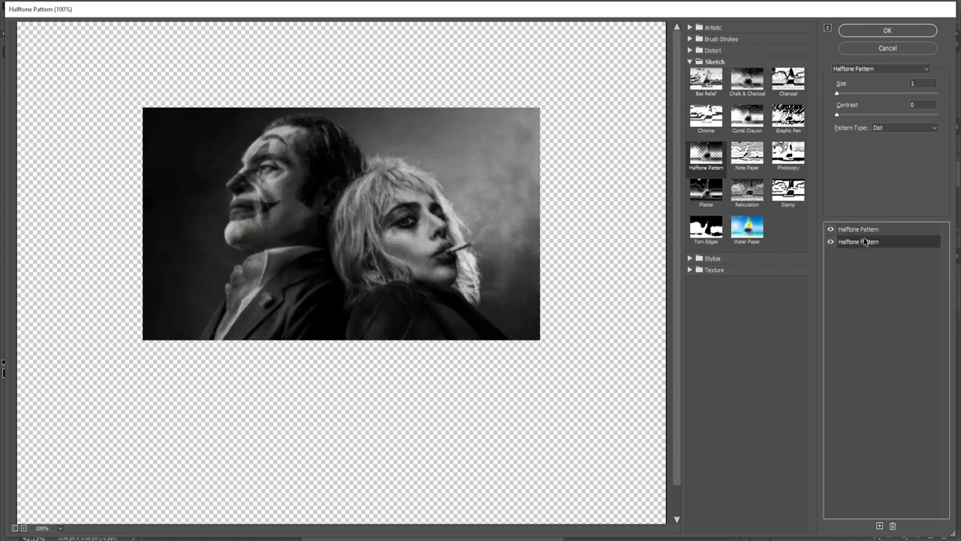
pyautogui.click(689, 271)
pyautogui.click(747, 286)
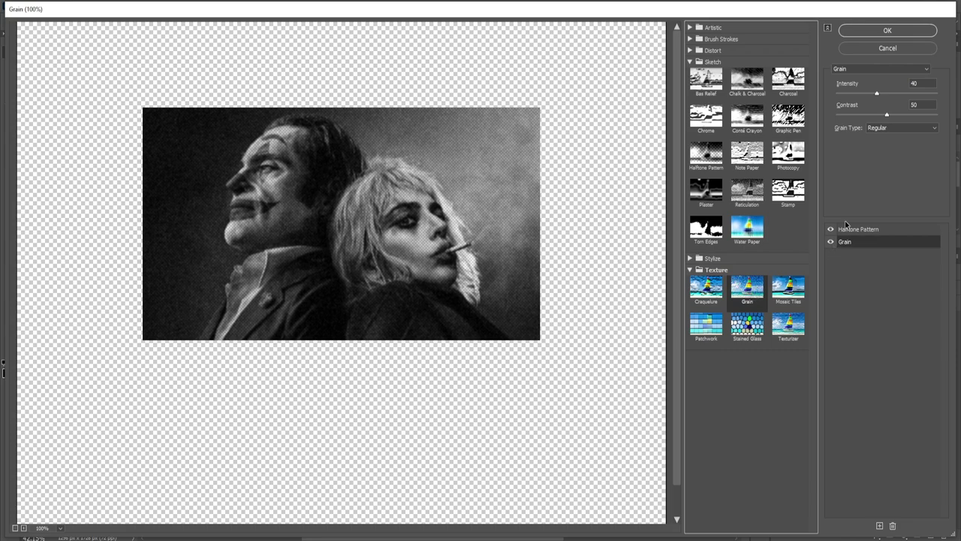
pyautogui.click(925, 94)
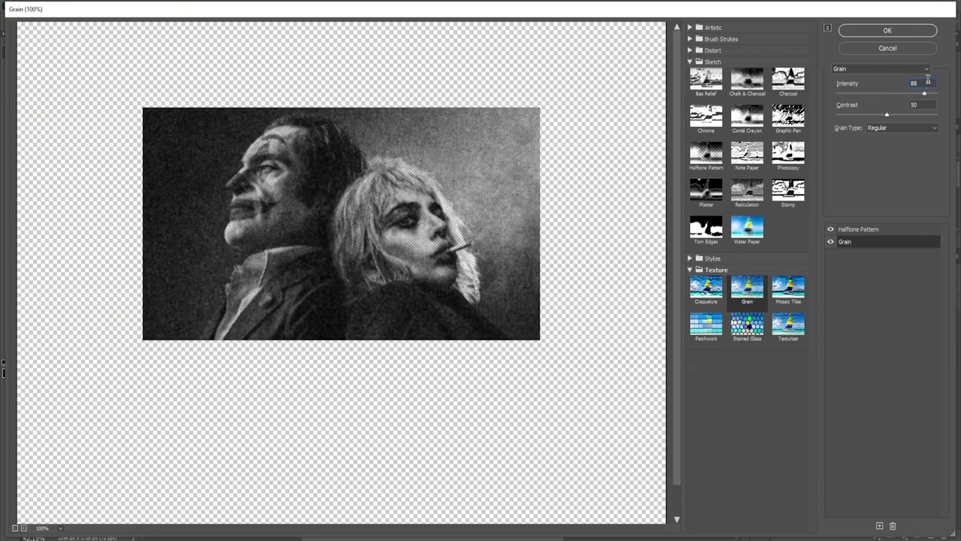
pyautogui.moveTo(925, 92); pyautogui.dragTo(916, 95)
pyautogui.moveTo(900, 117); pyautogui.dragTo(906, 117)
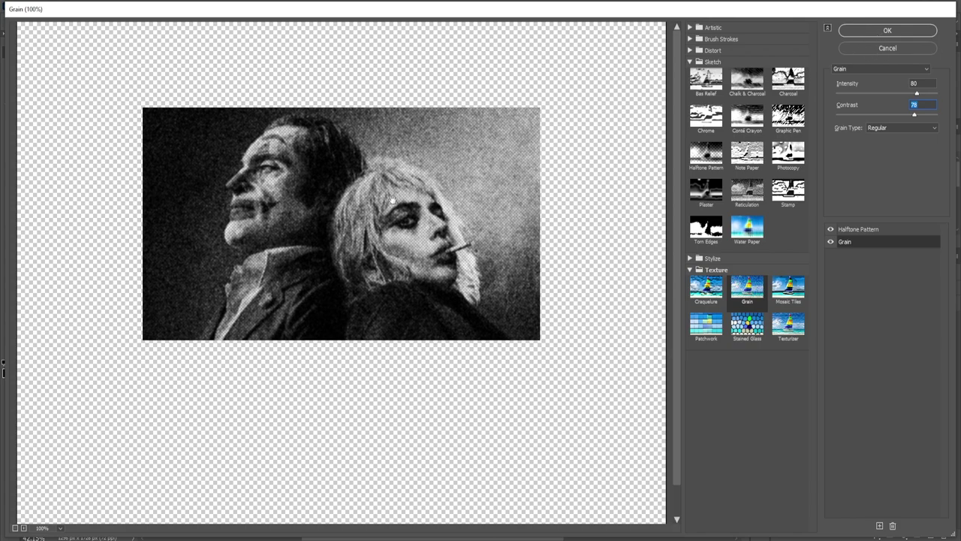
pyautogui.click(886, 31)
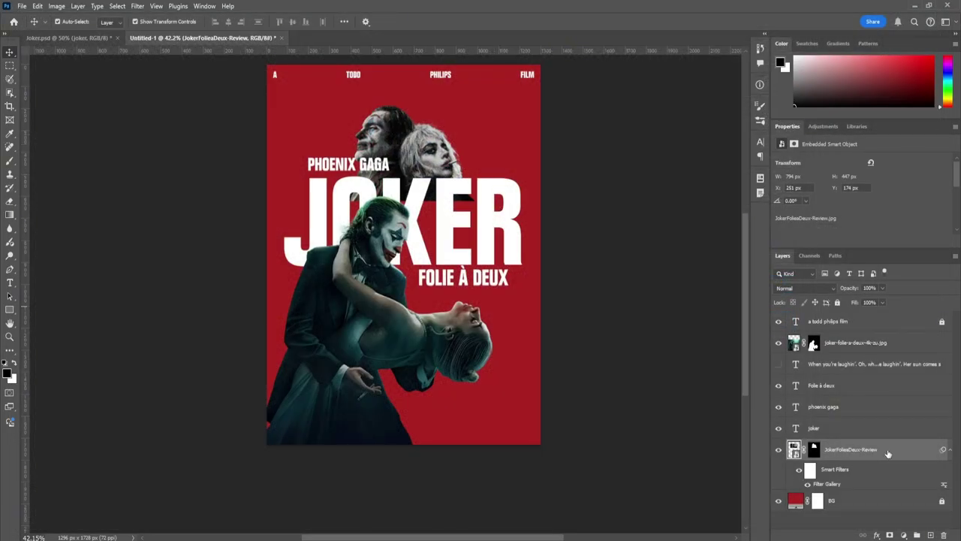
# Reduce the JokerFolieaDeux-Review layer's opacity to 36% and set its blend mode to Darken.
pyautogui.click(882, 302)
pyautogui.moveTo(861, 301); pyautogui.dragTo(850, 301)
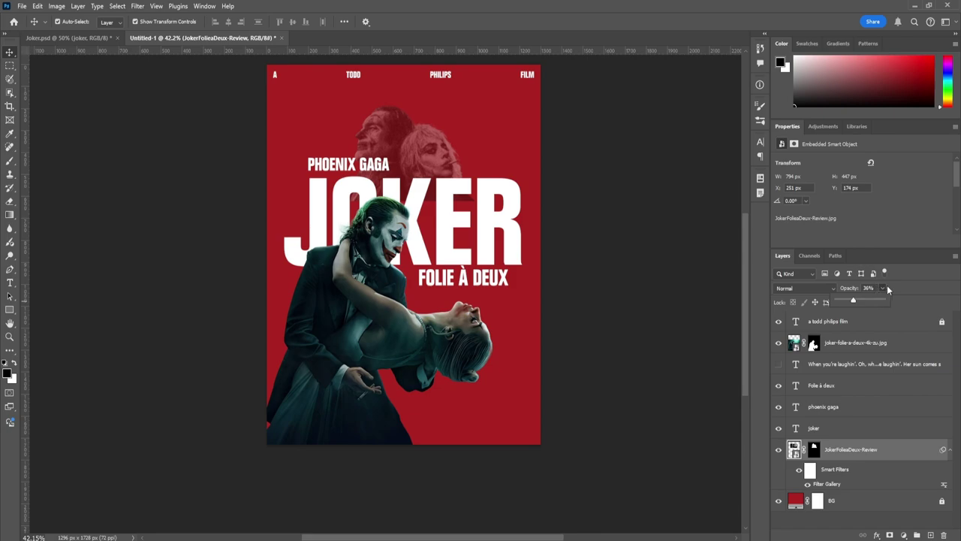
pyautogui.click(887, 290)
pyautogui.click(791, 288)
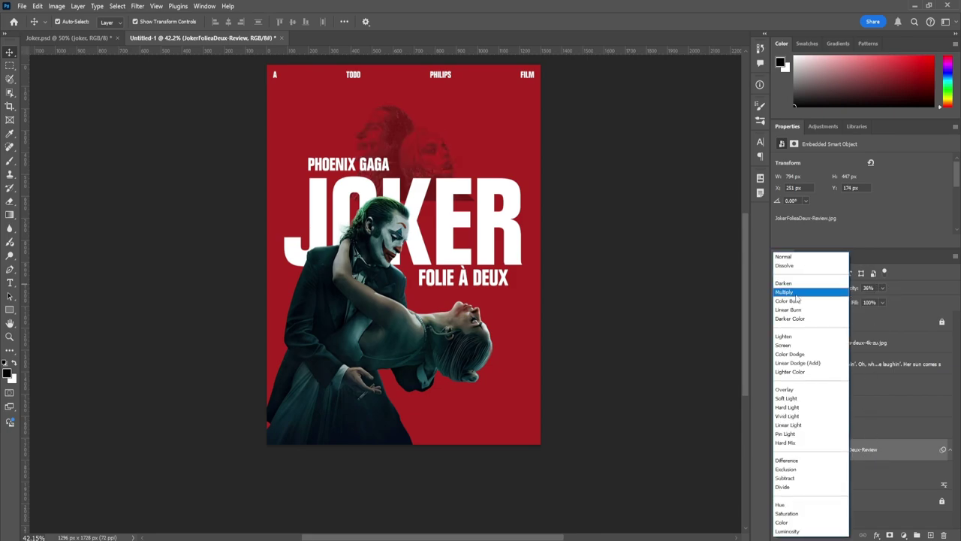
pyautogui.click(798, 285)
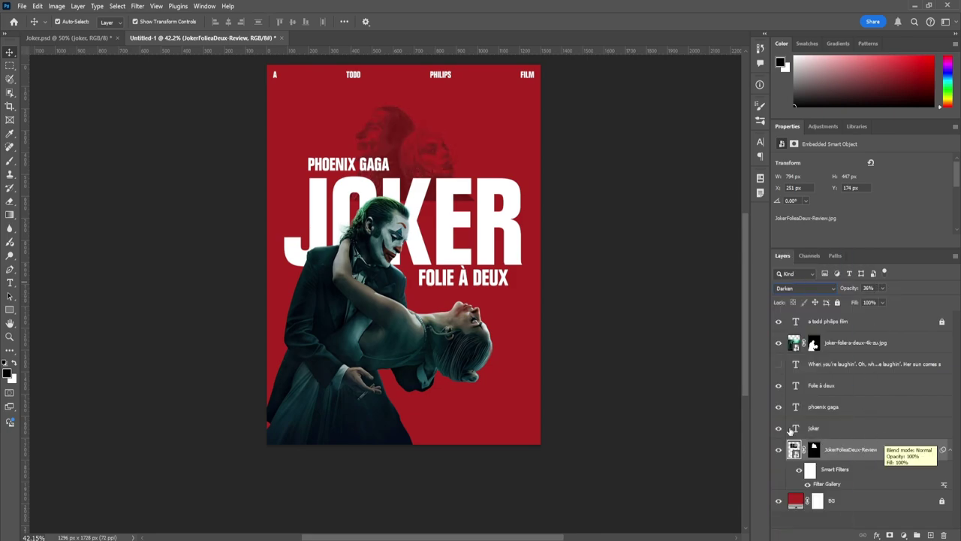
# Scale the back-to-back portrait up to about 121.5% and move it higher above the JOKER title.
pyautogui.hotkey('ctrl', 't')
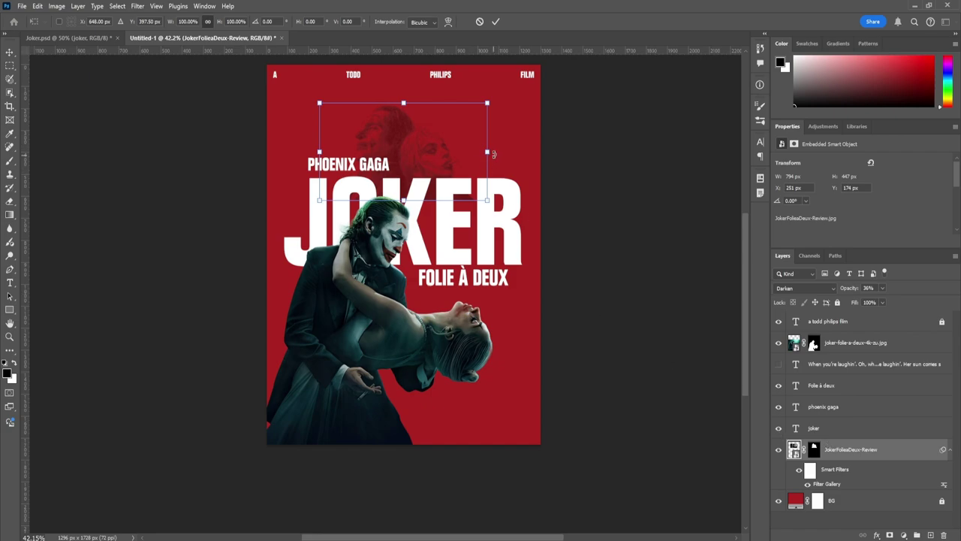
pyautogui.moveTo(494, 153); pyautogui.dragTo(524, 153)
pyautogui.moveTo(474, 163); pyautogui.dragTo(454, 148)
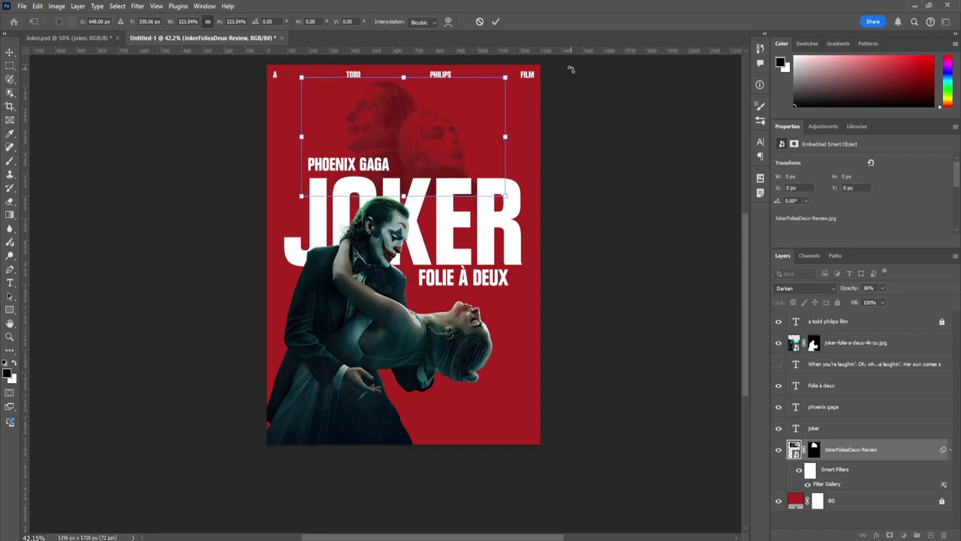
pyautogui.click(495, 23)
pyautogui.click(596, 192)
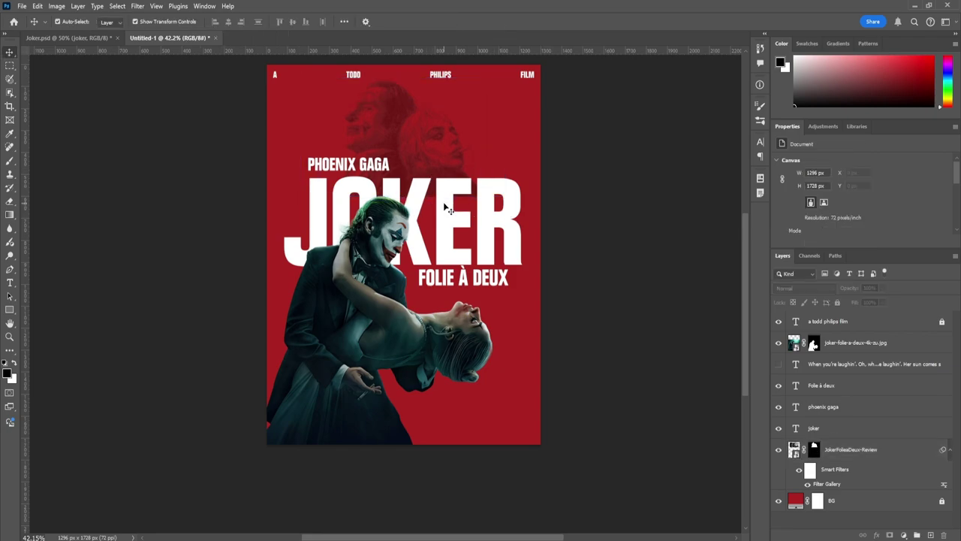
# Temporarily hide the JOKER text and fade the portrait's lower edge by painting black on its layer mask with a soft 500 px brush.
pyautogui.click(445, 204)
pyautogui.click(779, 429)
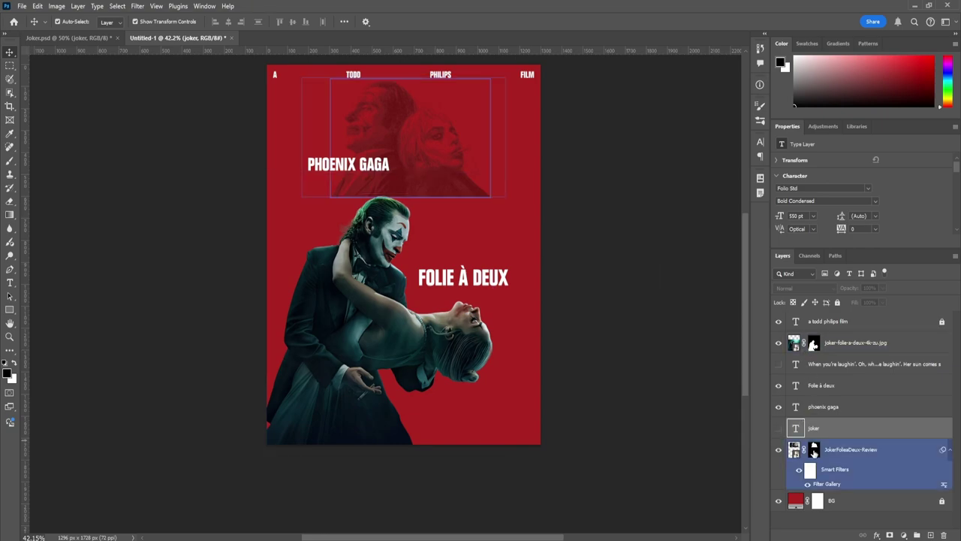
pyautogui.click(813, 450)
pyautogui.click(9, 160)
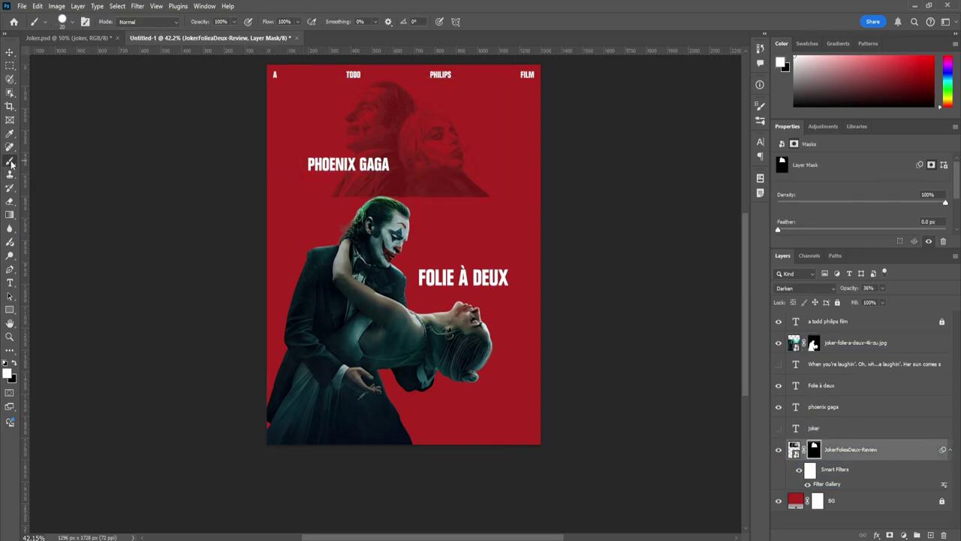
pyautogui.click(73, 23)
pyautogui.click(60, 163)
pyautogui.click(73, 24)
pyautogui.press(']')
pyautogui.press(']')
pyautogui.press(']')
pyautogui.press(']')
pyautogui.press(']')
pyautogui.press(']')
pyautogui.press(']')
pyautogui.press(']')
pyautogui.press(']')
pyautogui.press(']')
pyautogui.press(']')
pyautogui.press(']')
pyautogui.press(']')
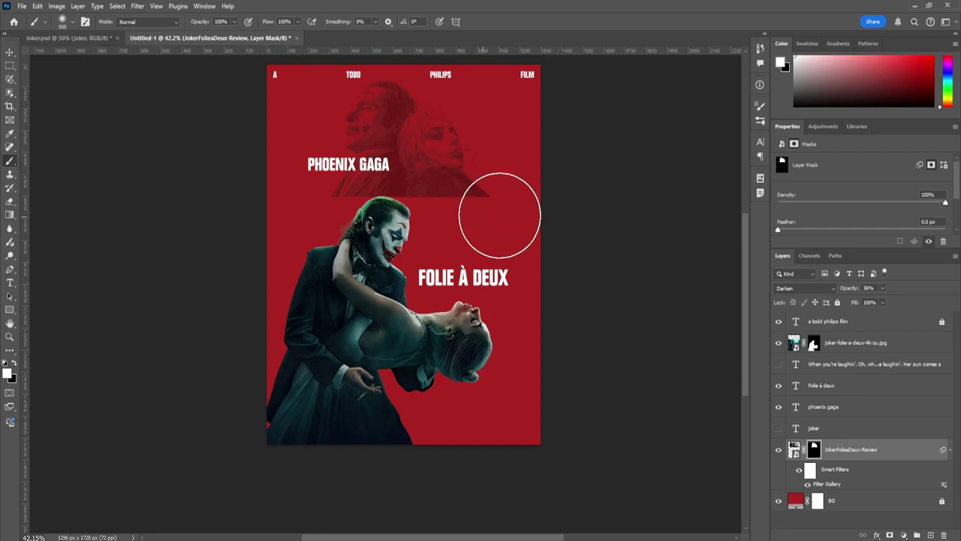
pyautogui.click(14, 364)
pyautogui.moveTo(340, 192)
pyautogui.mouseDown()
pyautogui.moveTo(341, 221)
pyautogui.moveTo(365, 232)
pyautogui.moveTo(479, 227)
pyautogui.mouseUp()
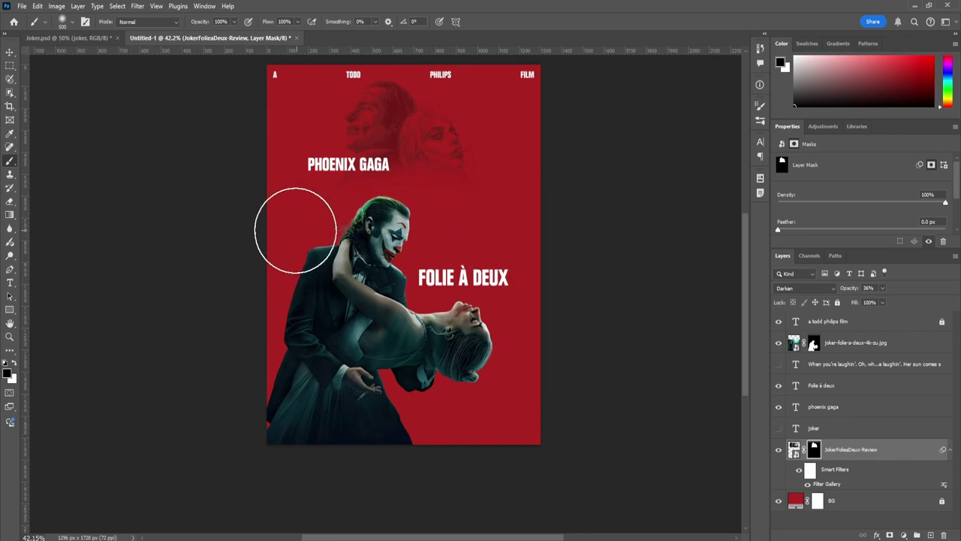
pyautogui.click(778, 430)
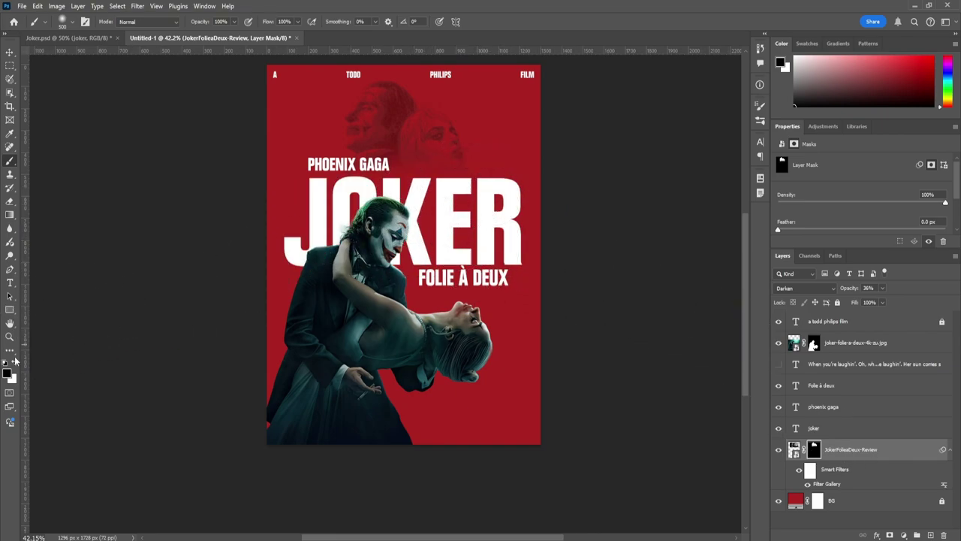
# Apply an Add Noise filter of 5% with Uniform distribution to the JokerFolieaDeux-Review portrait.
pyautogui.press('v')
pyautogui.click(794, 449)
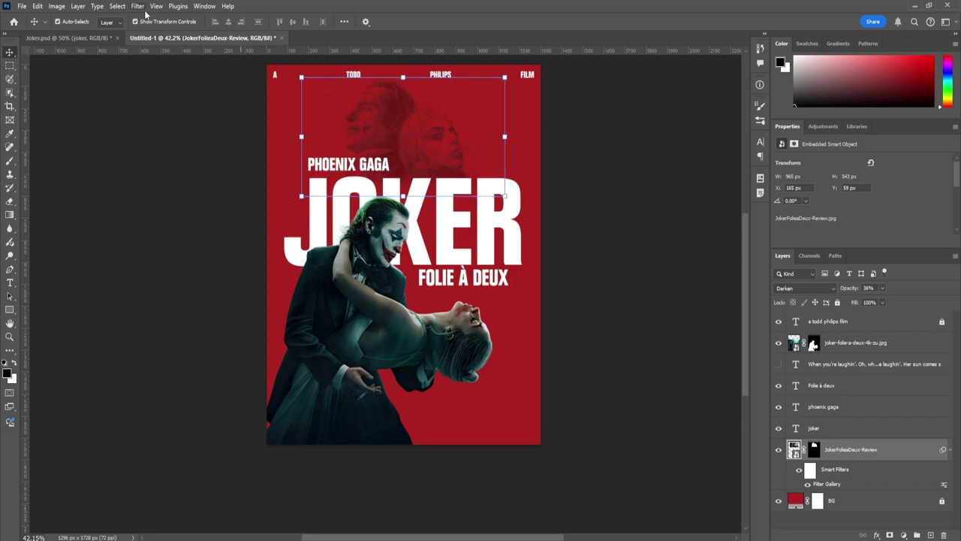
pyautogui.click(138, 7)
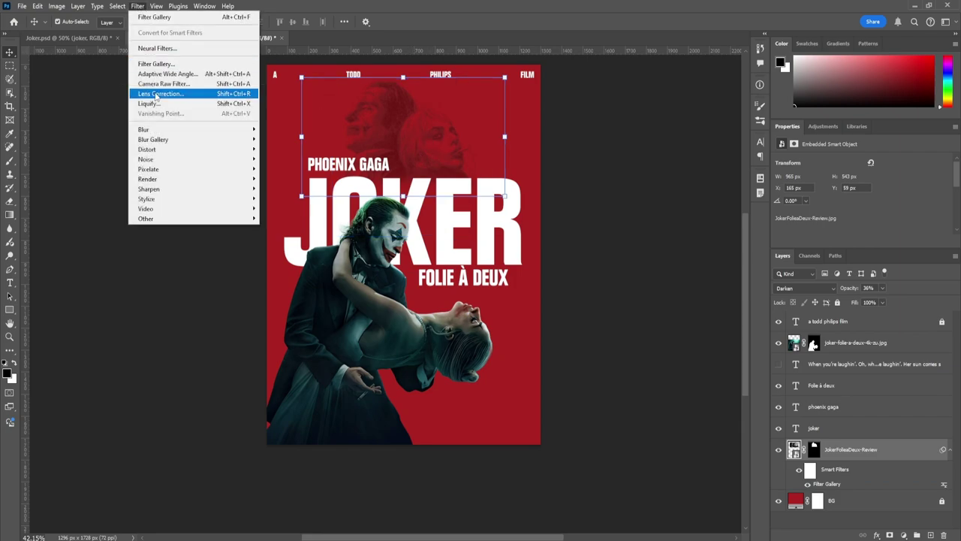
pyautogui.moveTo(165, 161)
pyautogui.click(284, 160)
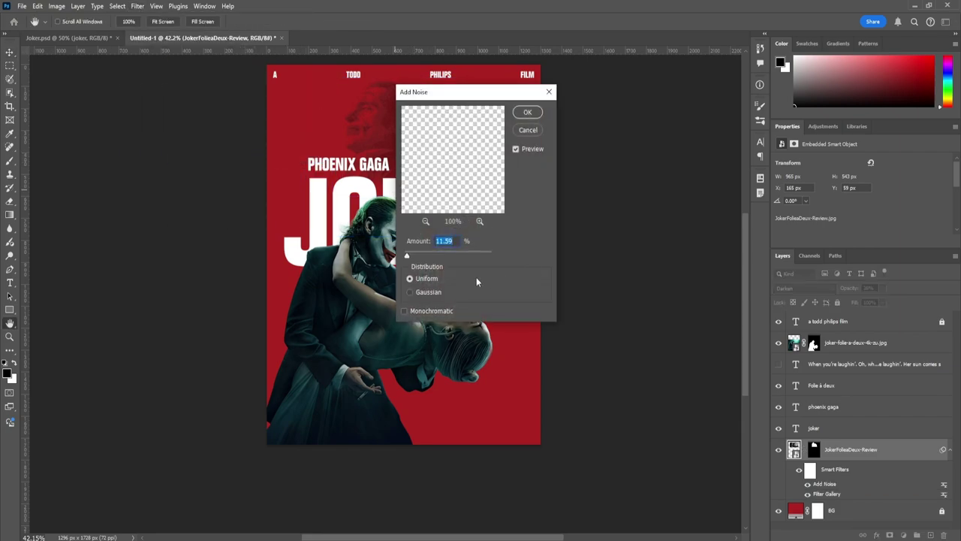
pyautogui.write('5')
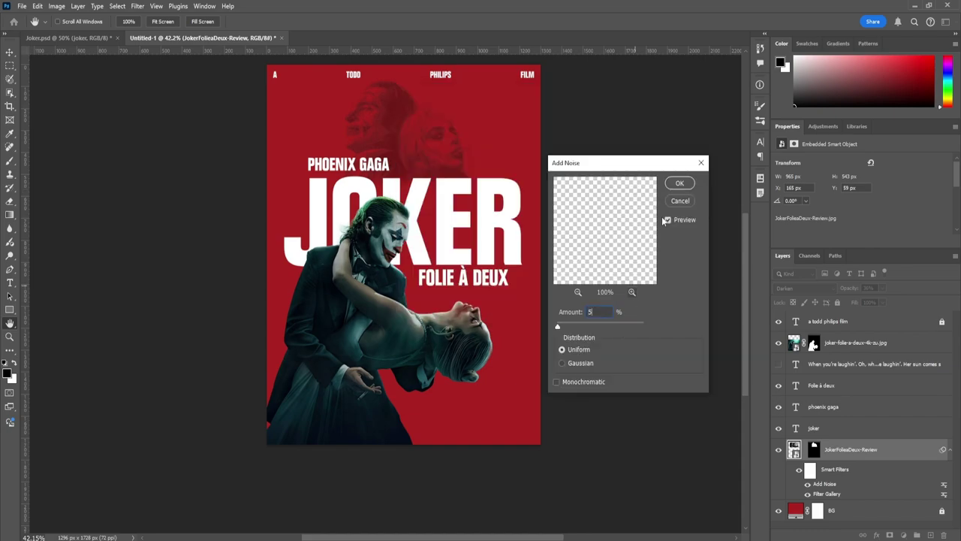
pyautogui.click(681, 186)
pyautogui.click(503, 193)
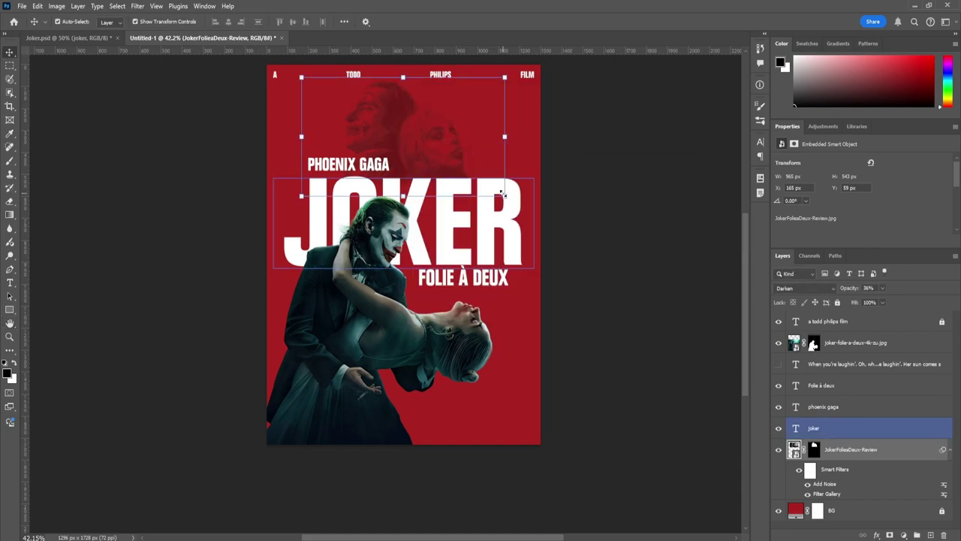
# Lock the JokerFolieaDeux-Review layer and rename it BG Joker.
pyautogui.click(849, 449)
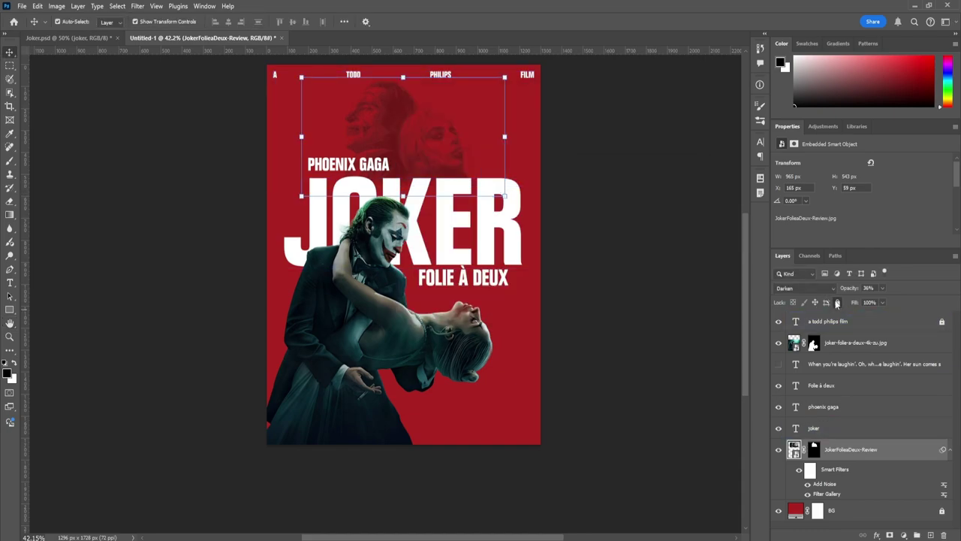
pyautogui.doubleClick(842, 451)
pyautogui.write('B')
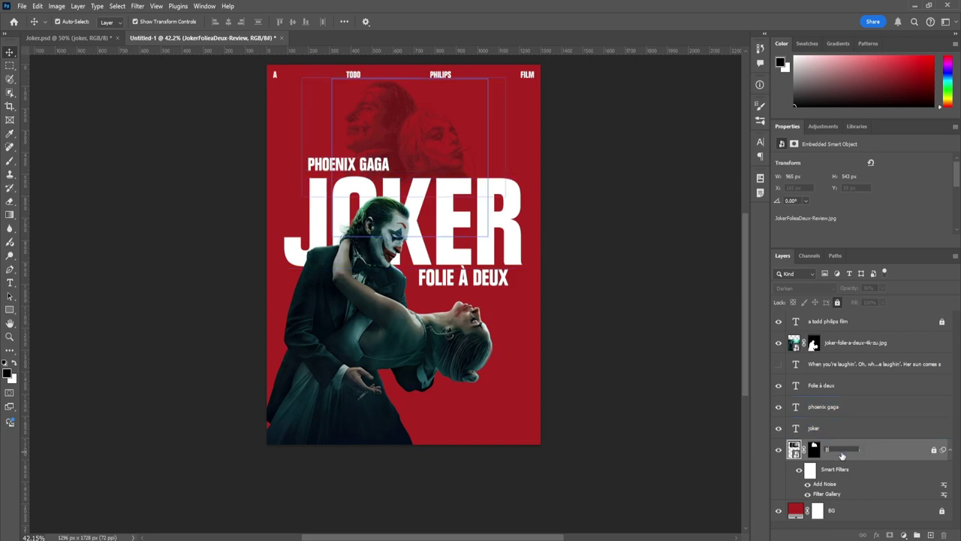
pyautogui.write('G Joker')
pyautogui.press('Return')
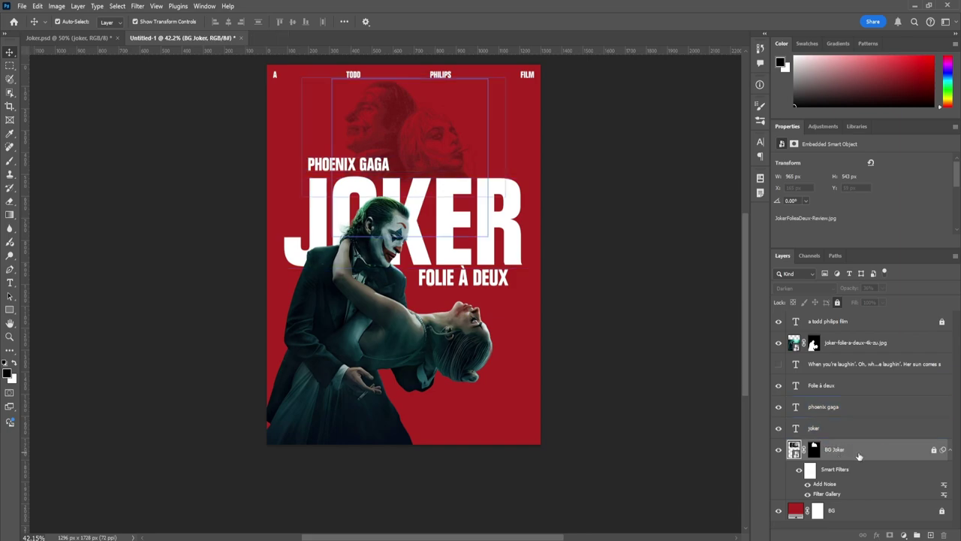
pyautogui.click(495, 210)
pyautogui.click(400, 156)
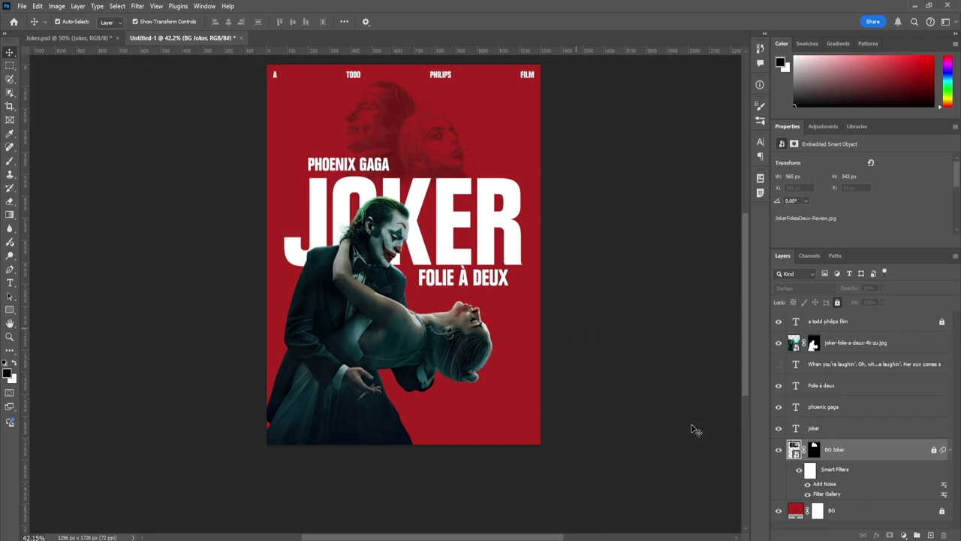
# Show the "When you're laughin'" lyrics text layer and set its font to Folio Std Bold Condensed.
pyautogui.click(778, 365)
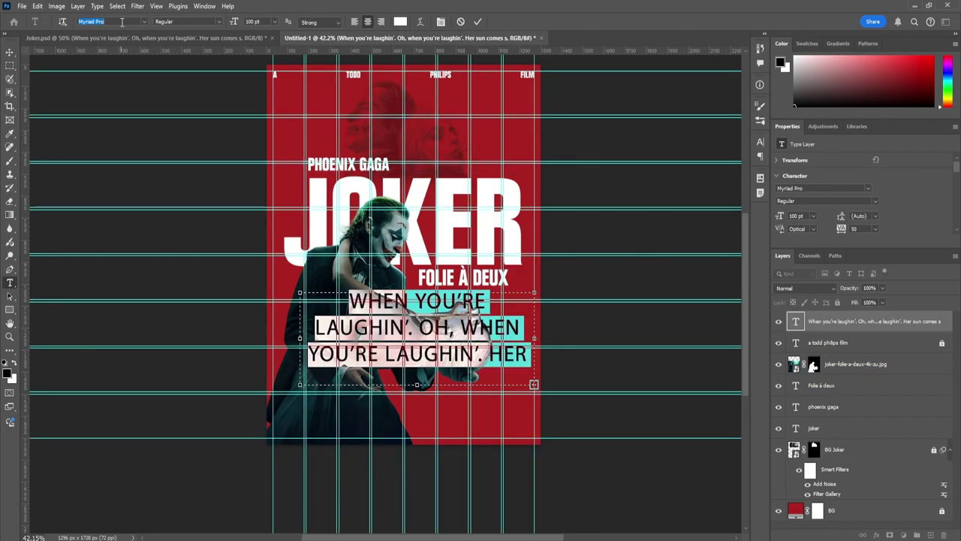
pyautogui.click(112, 22)
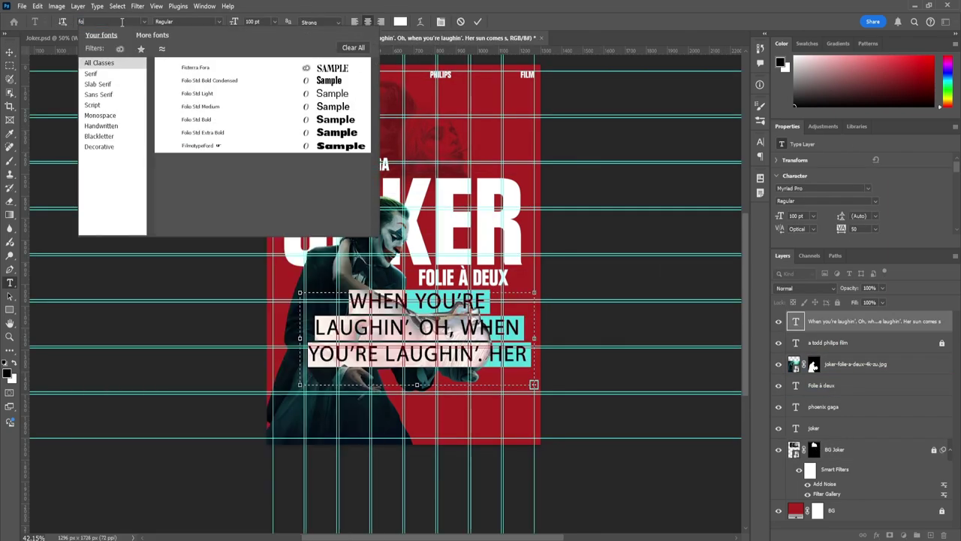
pyautogui.write('folio')
pyautogui.click(203, 68)
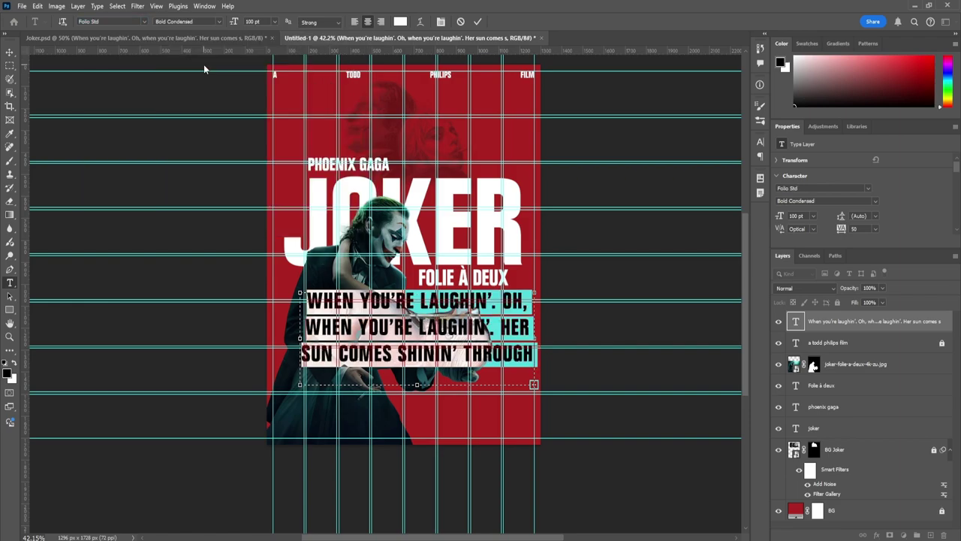
# Set the lyrics text to a 30 pt font size with 34 pt leading.
pyautogui.click(265, 23)
pyautogui.write('30')
pyautogui.press('Return')
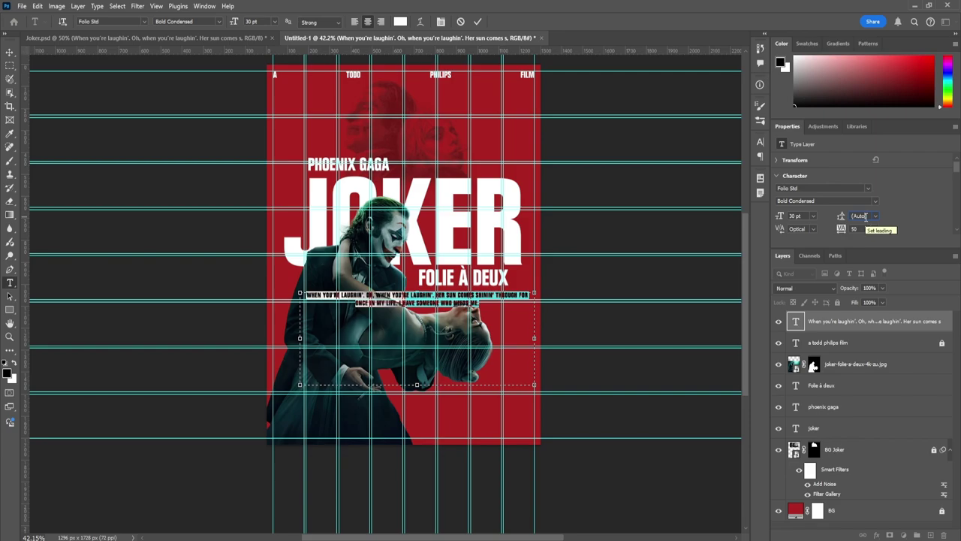
pyautogui.write('34')
pyautogui.press('Return')
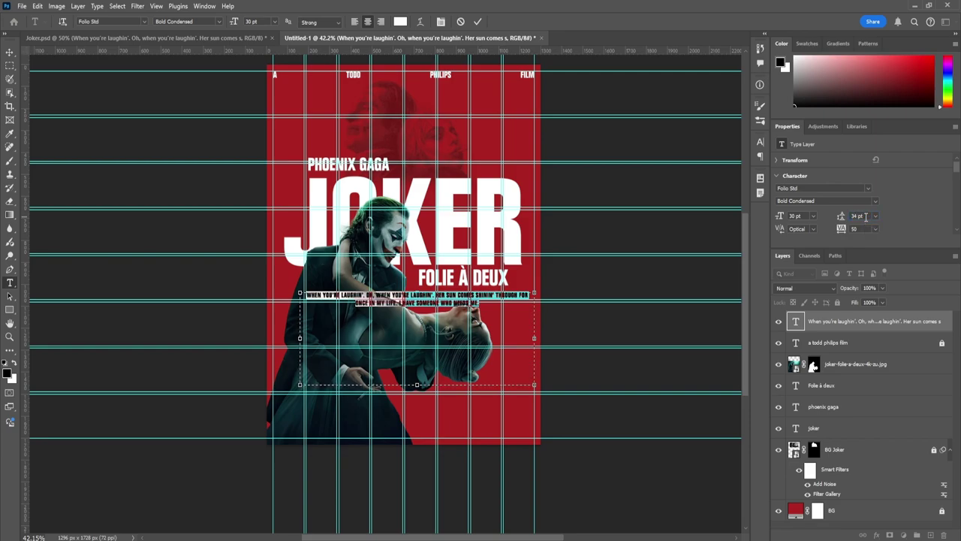
# Right-align the lyrics paragraph and turn off All Caps for its text.
pyautogui.scroll(-1, 889, 195)
pyautogui.scroll(-2, 890, 193)
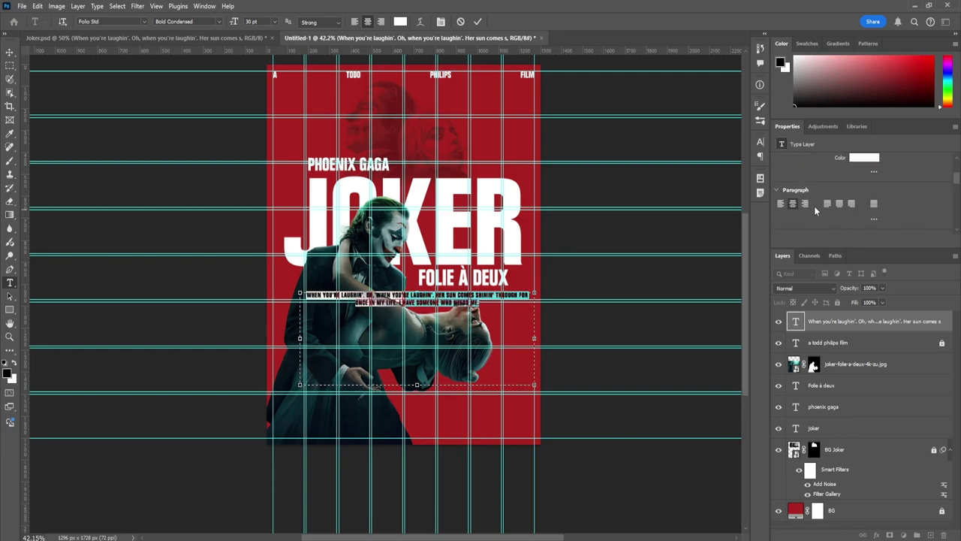
pyautogui.click(805, 203)
pyautogui.scroll(-3, 909, 194)
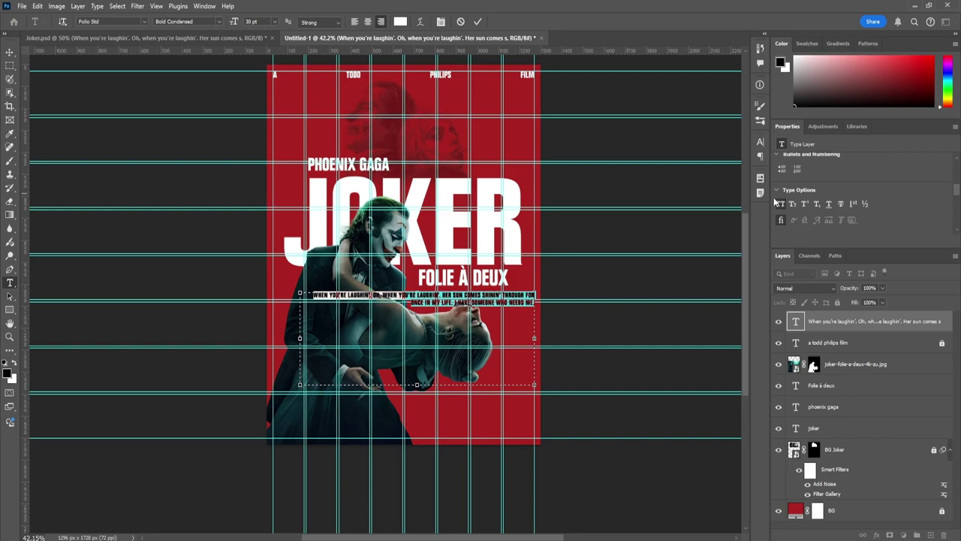
pyautogui.click(781, 205)
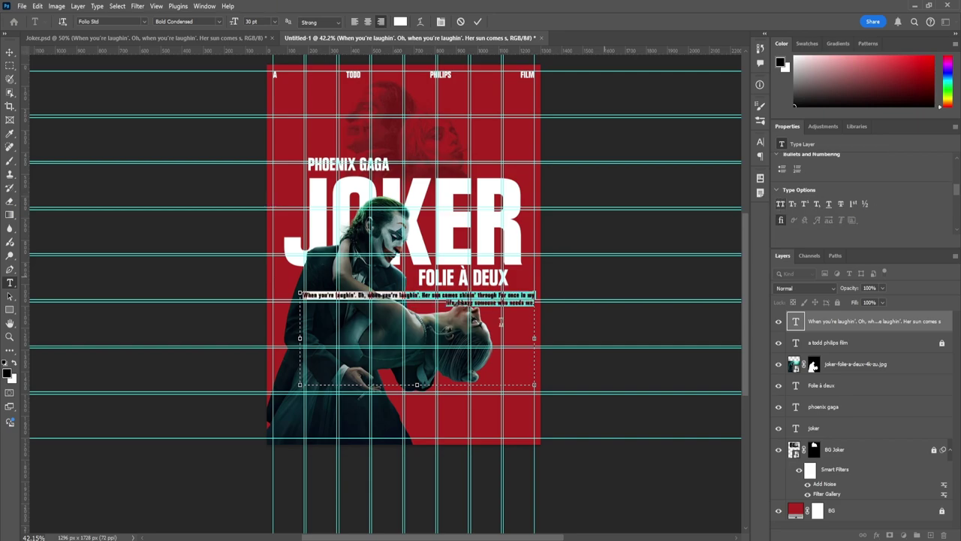
# Set the lyrics text's tracking to 0 and narrow its text box from the left to rewrap the lines.
pyautogui.click(467, 310)
pyautogui.hotkey('ctrl', 'a')
pyautogui.scroll(5, 899, 193)
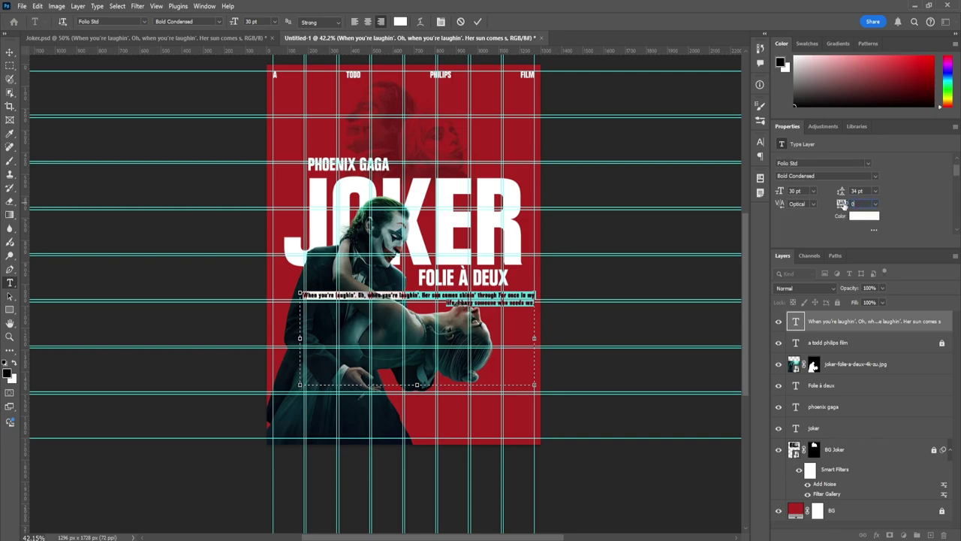
pyautogui.moveTo(300, 338); pyautogui.dragTo(365, 341)
pyautogui.click(10, 52)
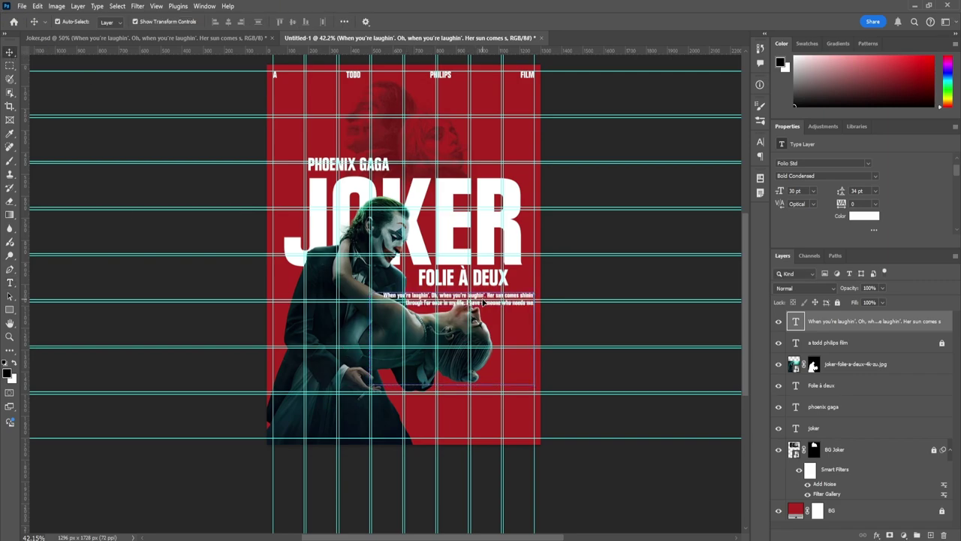
# Move the lyrics to the poster's bottom-right corner and shorten the text box to fit its two lines.
pyautogui.moveTo(482, 301); pyautogui.dragTo(491, 436)
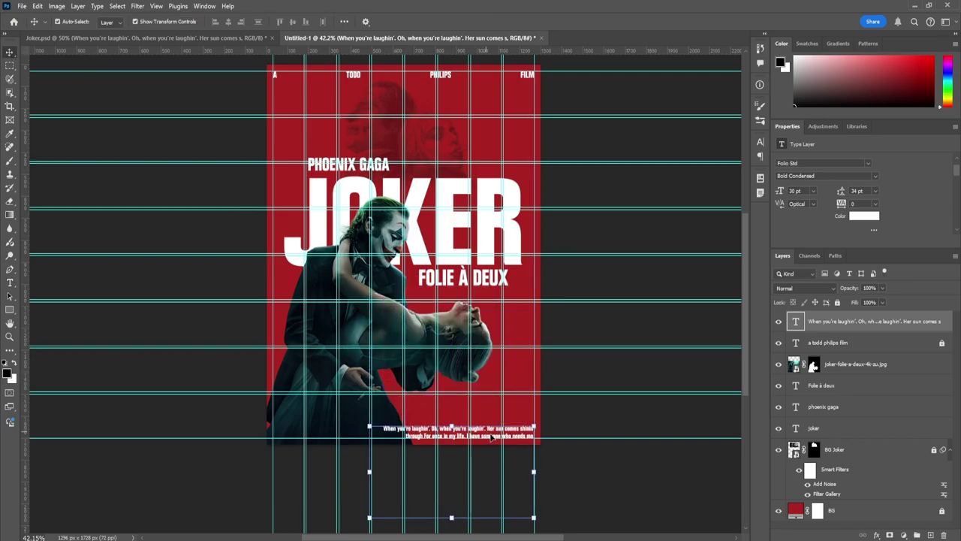
pyautogui.doubleClick(492, 437)
pyautogui.moveTo(454, 518); pyautogui.dragTo(455, 422)
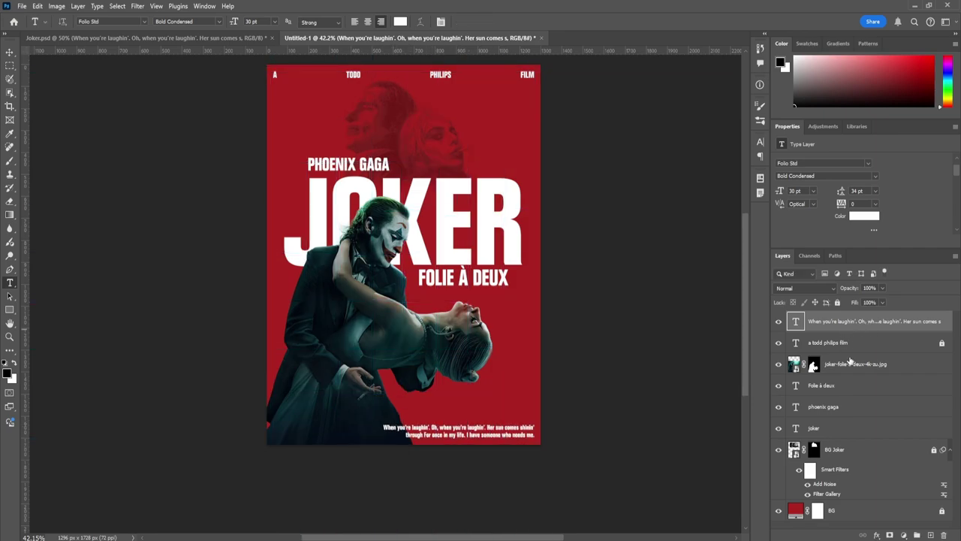
# Add a Black & White adjustment layer above the joker-folie-a-deux-4k image and clip it to that layer.
pyautogui.click(849, 362)
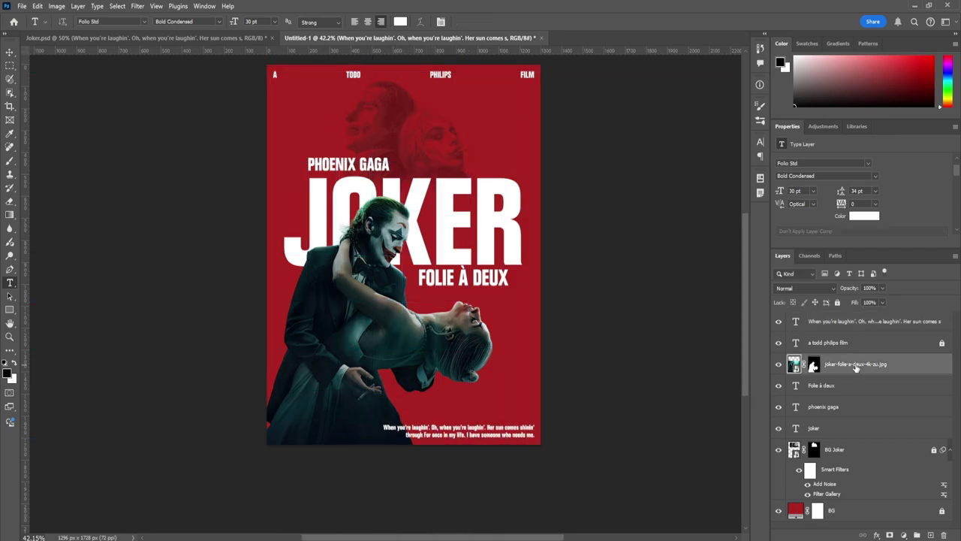
pyautogui.click(10, 52)
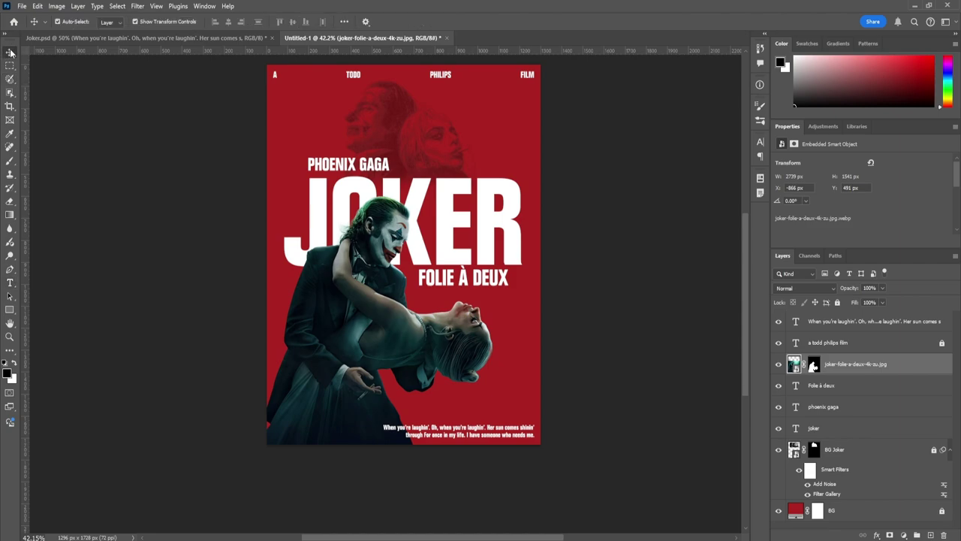
pyautogui.click(778, 365)
pyautogui.click(777, 365)
pyautogui.click(904, 535)
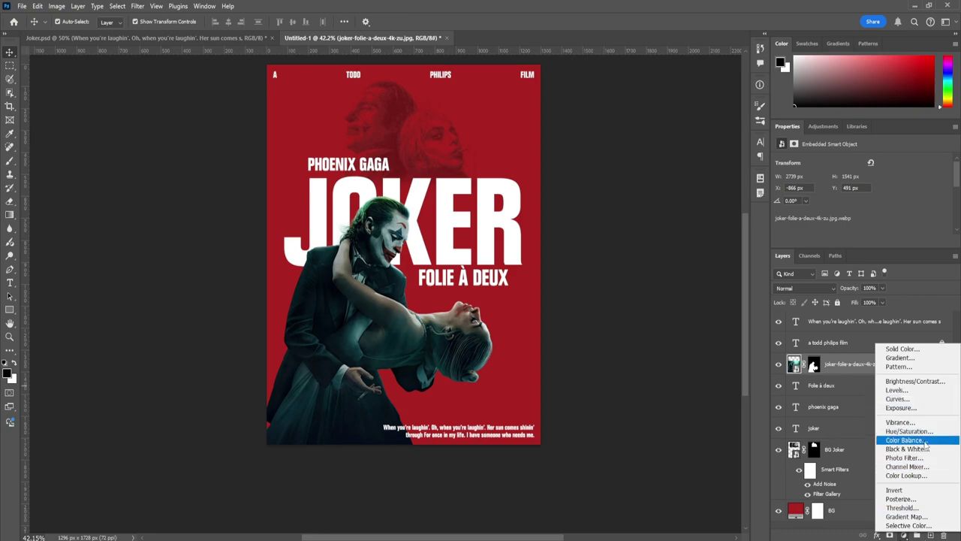
pyautogui.click(916, 449)
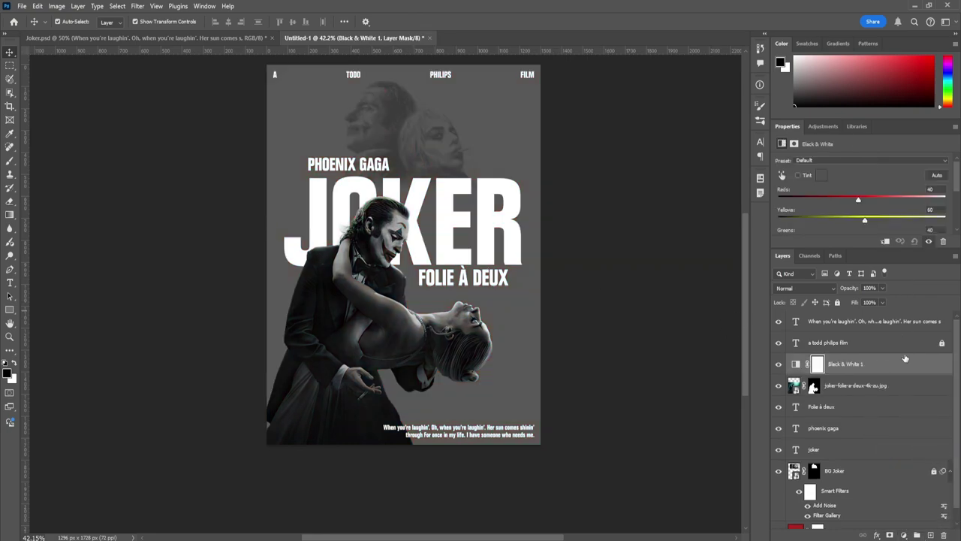
pyautogui.rightClick(900, 371)
pyautogui.click(898, 347)
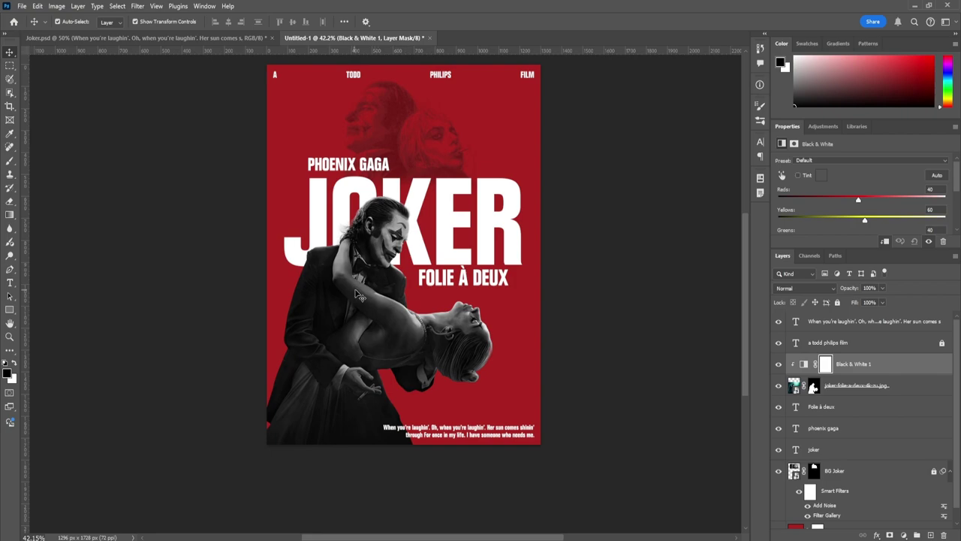
# Set the Black & White adjustment's Reds to -13 and Yellows to 101, and compare it with the original colours.
pyautogui.moveTo(849, 200); pyautogui.dragTo(841, 199)
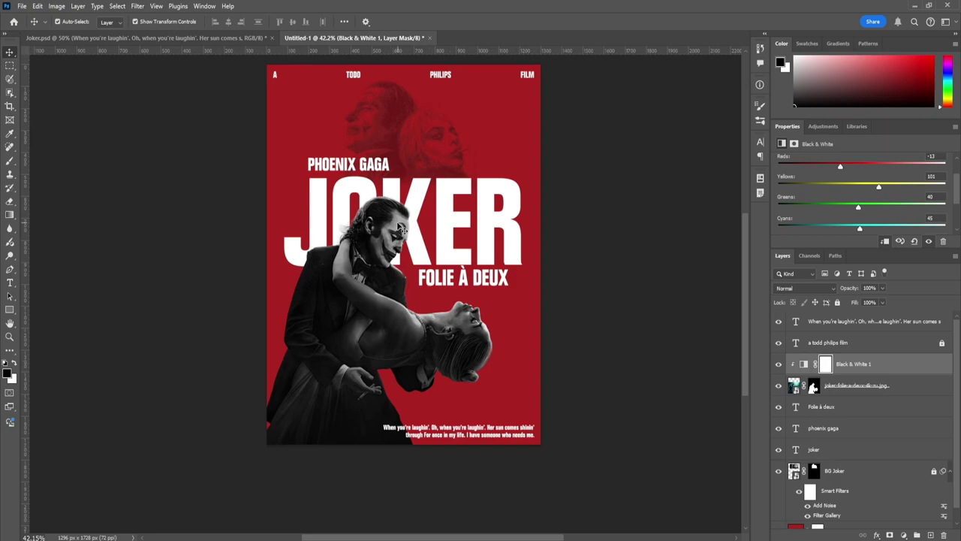
pyautogui.click(777, 364)
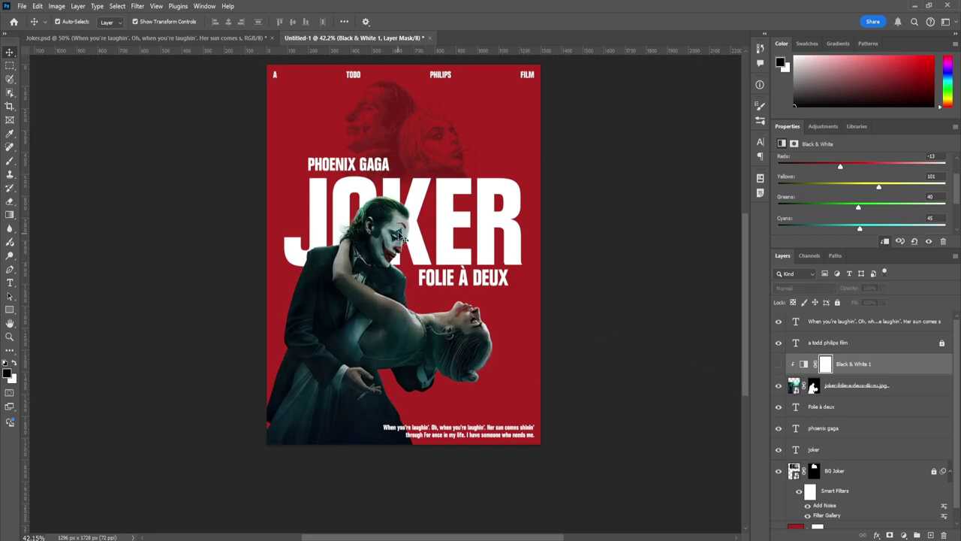
pyautogui.click(778, 364)
# Try to reveal the Joker's face colour on the Black & White mask with a black 200 px Soft Round brush.
pyautogui.click(826, 365)
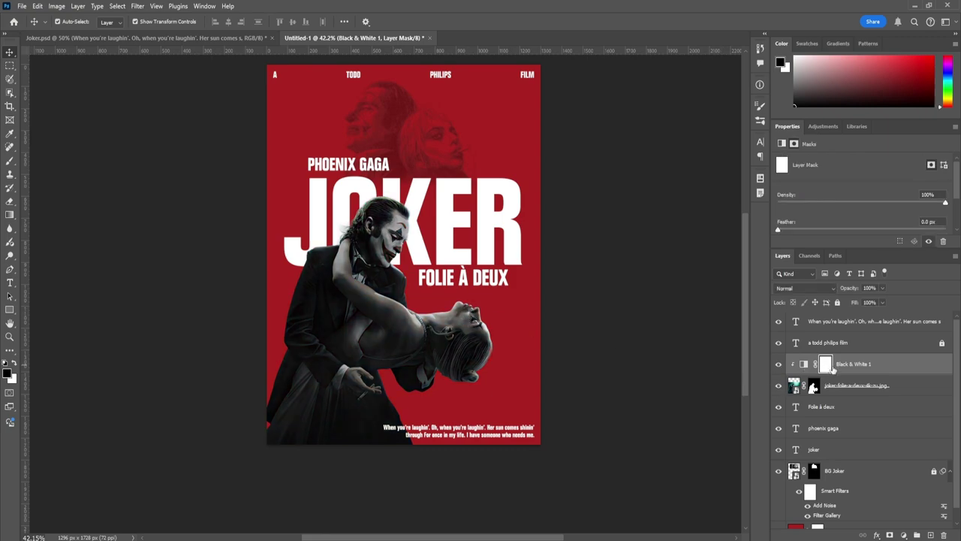
pyautogui.scroll(10, 472, 317)
pyautogui.moveTo(319, 236); pyautogui.dragTo(454, 387)
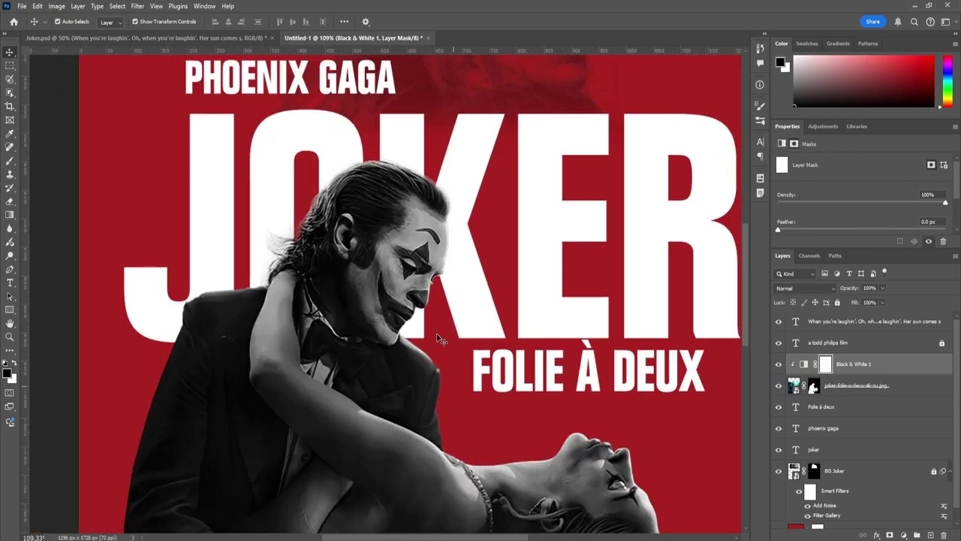
pyautogui.scroll(5, 431, 323)
pyautogui.moveTo(391, 263); pyautogui.dragTo(444, 308)
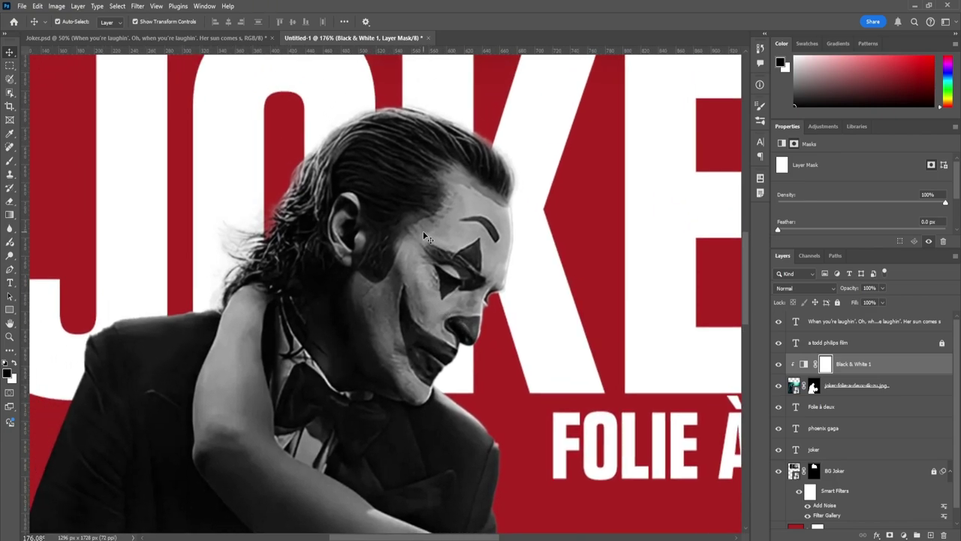
pyautogui.click(10, 161)
pyautogui.moveTo(466, 225)
pyautogui.mouseDown()
pyautogui.moveTo(429, 221)
pyautogui.moveTo(407, 301)
pyautogui.moveTo(421, 338)
pyautogui.mouseUp()
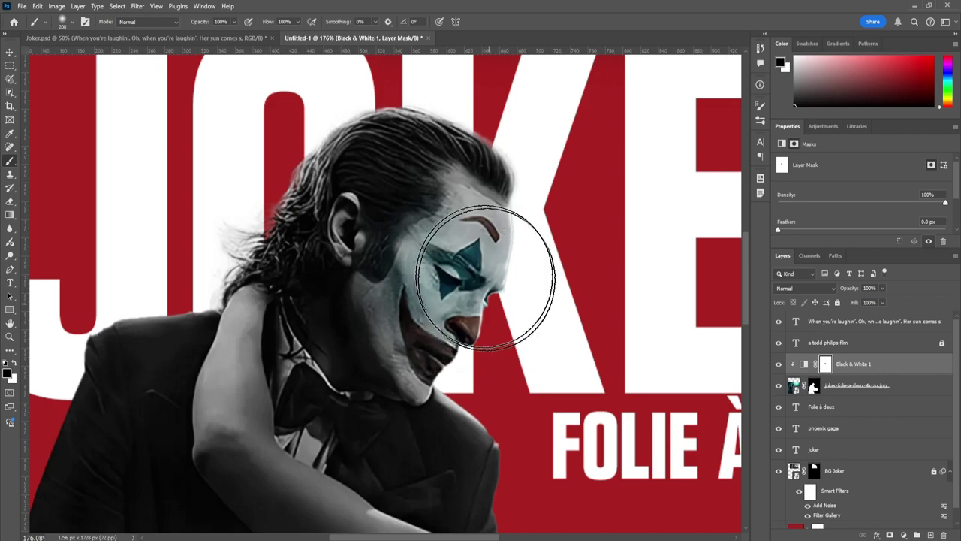
pyautogui.hotkey('ctrl', 'z')
# Reveal the colour of the Joker's whole painted face on the Black & White mask using a smaller Hard Round brush in black.
pyautogui.click(72, 24)
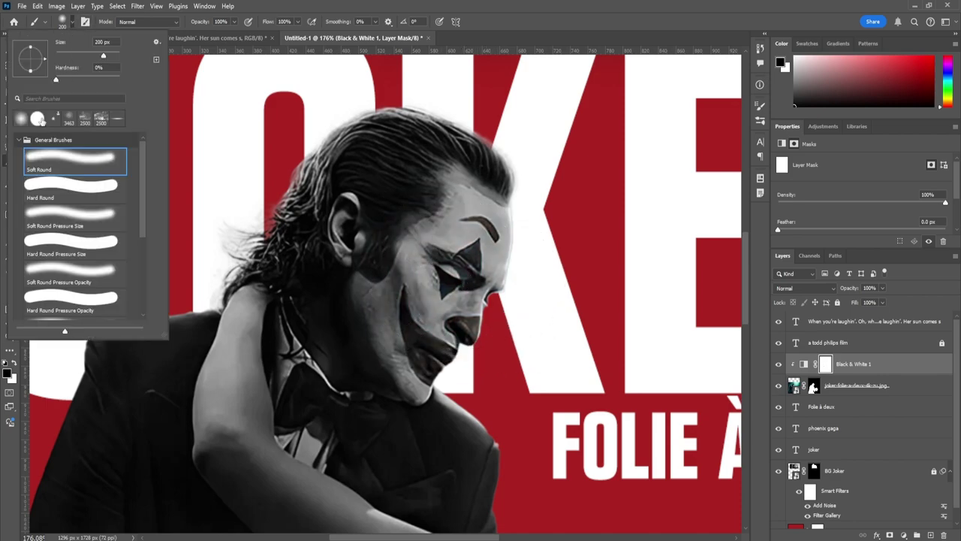
pyautogui.click(42, 121)
pyautogui.click(72, 21)
pyautogui.press('[')
pyautogui.press('[')
pyautogui.press('[')
pyautogui.press('[')
pyautogui.press('[')
pyautogui.press('[')
pyautogui.press('[')
pyautogui.press('[')
pyautogui.press('[')
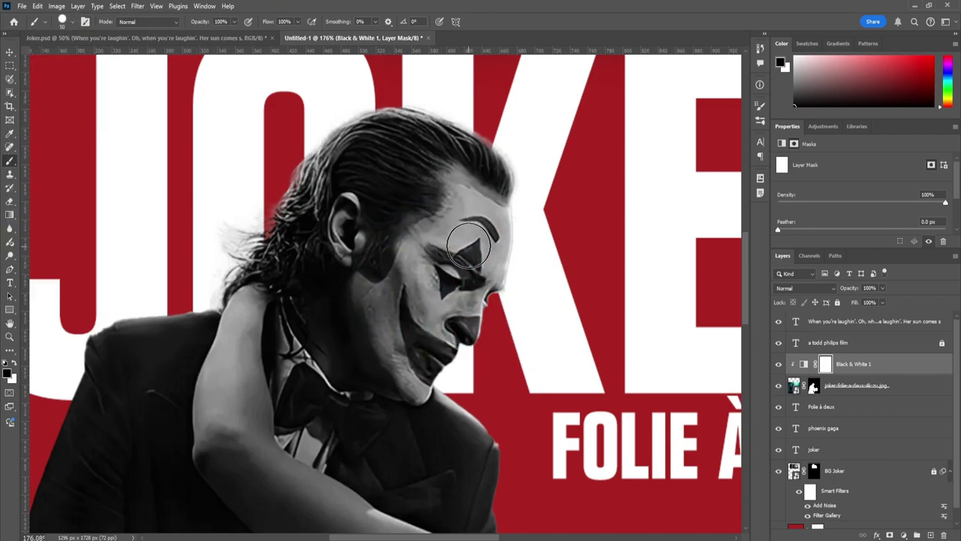
pyautogui.moveTo(468, 245)
pyautogui.mouseDown()
pyautogui.moveTo(459, 216)
pyautogui.moveTo(418, 248)
pyautogui.moveTo(393, 296)
pyautogui.moveTo(375, 305)
pyautogui.moveTo(418, 389)
pyautogui.moveTo(451, 331)
pyautogui.moveTo(469, 332)
pyautogui.moveTo(491, 217)
pyautogui.moveTo(469, 207)
pyautogui.moveTo(484, 221)
pyautogui.moveTo(480, 232)
pyautogui.moveTo(443, 276)
pyautogui.moveTo(474, 261)
pyautogui.moveTo(483, 243)
pyautogui.moveTo(458, 285)
pyautogui.moveTo(411, 276)
pyautogui.moveTo(424, 274)
pyautogui.moveTo(413, 321)
pyautogui.moveTo(430, 334)
pyautogui.moveTo(473, 299)
pyautogui.moveTo(425, 330)
pyautogui.mouseUp()
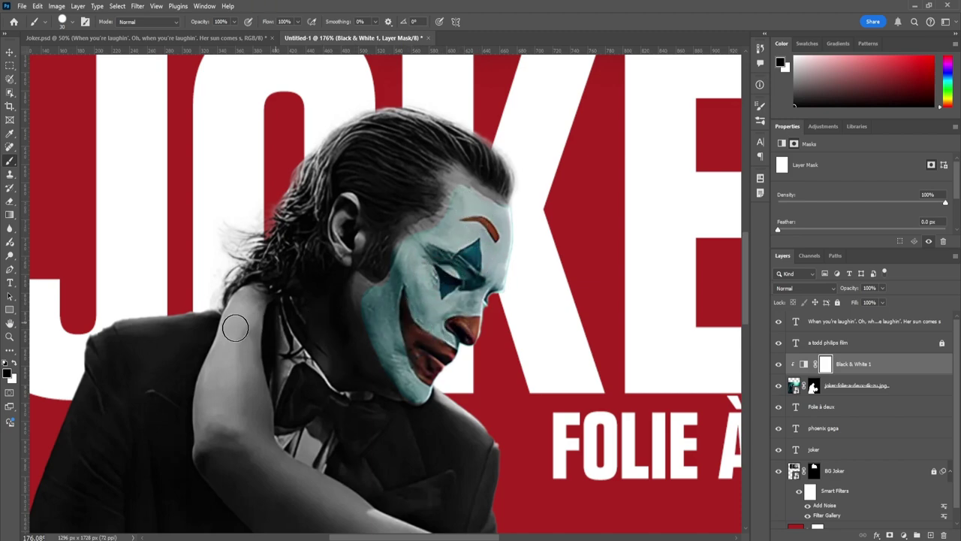
# Paint white on the mask over the Joker's forehead, outer cheek and jaw to turn that skin back to grey.
pyautogui.click(15, 362)
pyautogui.moveTo(414, 434)
pyautogui.mouseDown()
pyautogui.moveTo(417, 395)
pyautogui.moveTo(386, 323)
pyautogui.moveTo(384, 276)
pyautogui.moveTo(375, 344)
pyautogui.moveTo(423, 229)
pyautogui.moveTo(450, 207)
pyautogui.moveTo(511, 219)
pyautogui.mouseUp()
pyautogui.press('[')
pyautogui.press('[')
pyautogui.press('[')
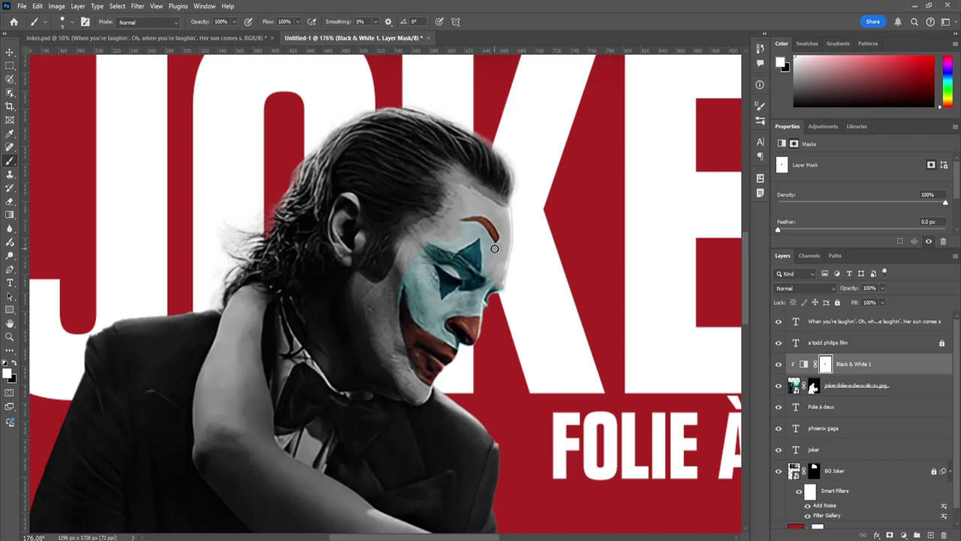
# Restore grey skin around the eyebrow, cheek and mouth with a fine white brush, keeping the coloured makeup.
pyautogui.press('x')
pyautogui.press('x')
pyautogui.moveTo(427, 255)
pyautogui.mouseDown()
pyautogui.moveTo(432, 292)
pyautogui.moveTo(413, 316)
pyautogui.moveTo(437, 298)
pyautogui.moveTo(464, 313)
pyautogui.moveTo(516, 314)
pyautogui.mouseUp()
pyautogui.press('p')
pyautogui.press('b')
pyautogui.scroll(4, 481, 329)
pyautogui.moveTo(404, 210)
pyautogui.mouseDown()
pyautogui.moveTo(391, 238)
pyautogui.moveTo(420, 232)
pyautogui.moveTo(417, 257)
pyautogui.mouseUp()
pyautogui.moveTo(466, 376); pyautogui.dragTo(412, 381)
pyautogui.press('x')
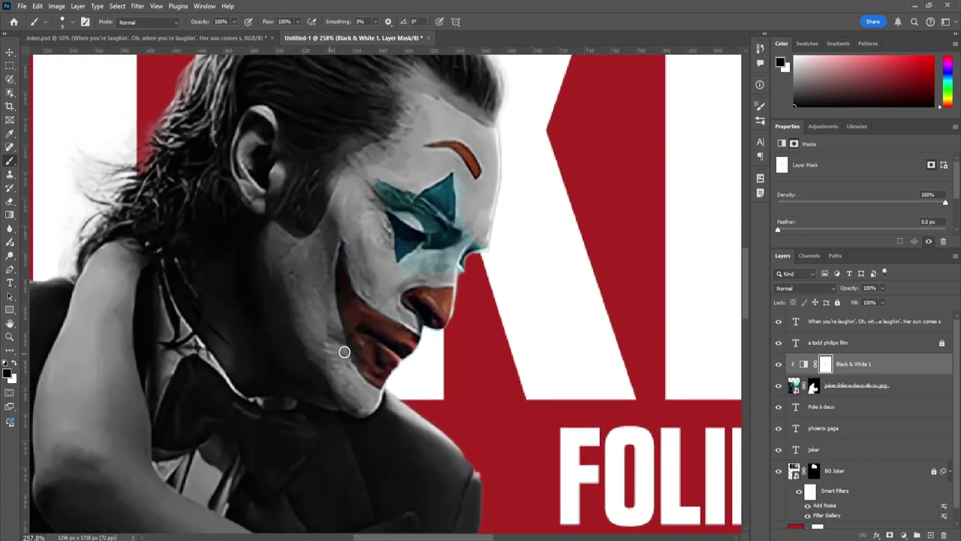
# Refine the mask edges around the Joker's coloured mouth, nose and eye makeup, alternating black and white paint.
pyautogui.moveTo(368, 346); pyautogui.dragTo(268, 362)
pyautogui.press('x')
pyautogui.moveTo(309, 289)
pyautogui.mouseDown()
pyautogui.moveTo(335, 285)
pyautogui.moveTo(321, 275)
pyautogui.moveTo(301, 282)
pyautogui.moveTo(303, 208)
pyautogui.mouseUp()
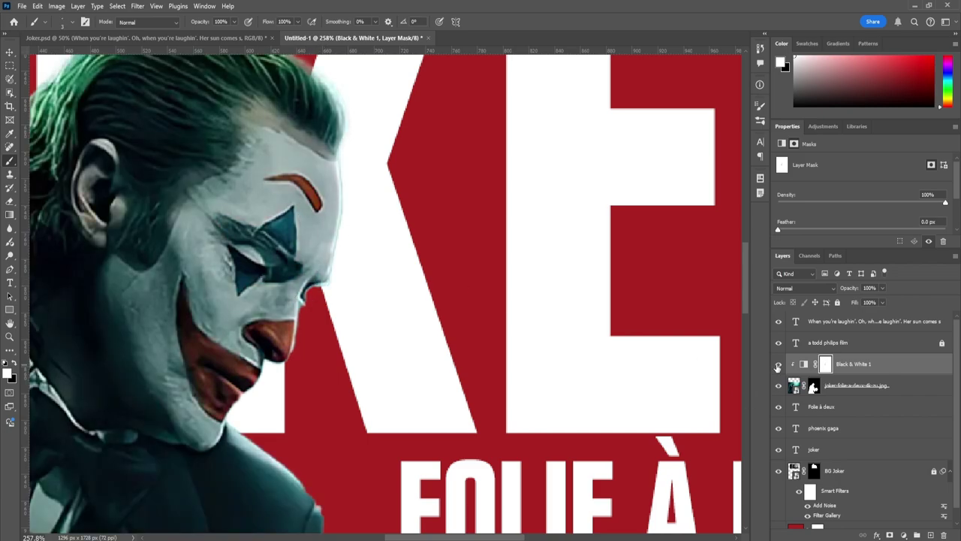
# Compare the poster and the woman's face with the Black & White adjustment hidden and shown.
pyautogui.hotkey('ctrl', '0')
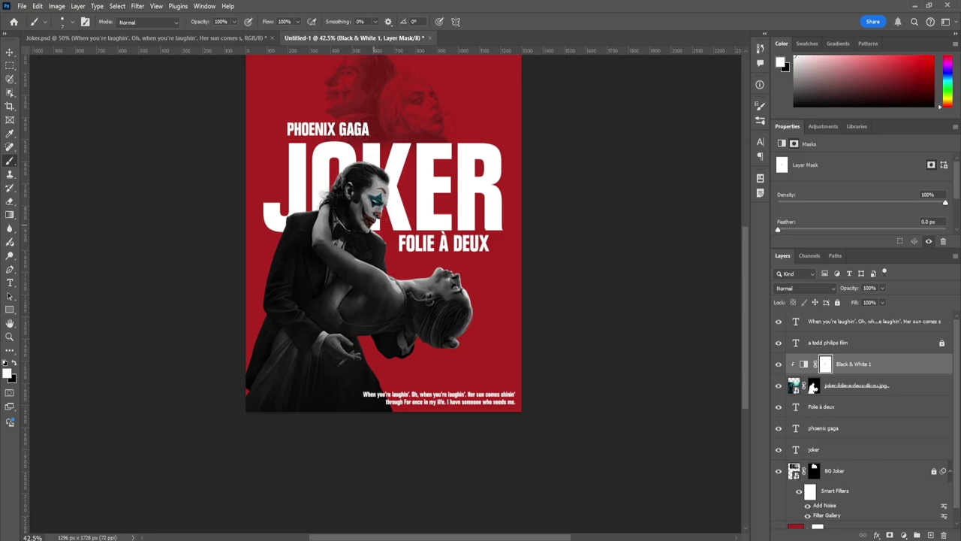
pyautogui.scroll(2, 374, 200)
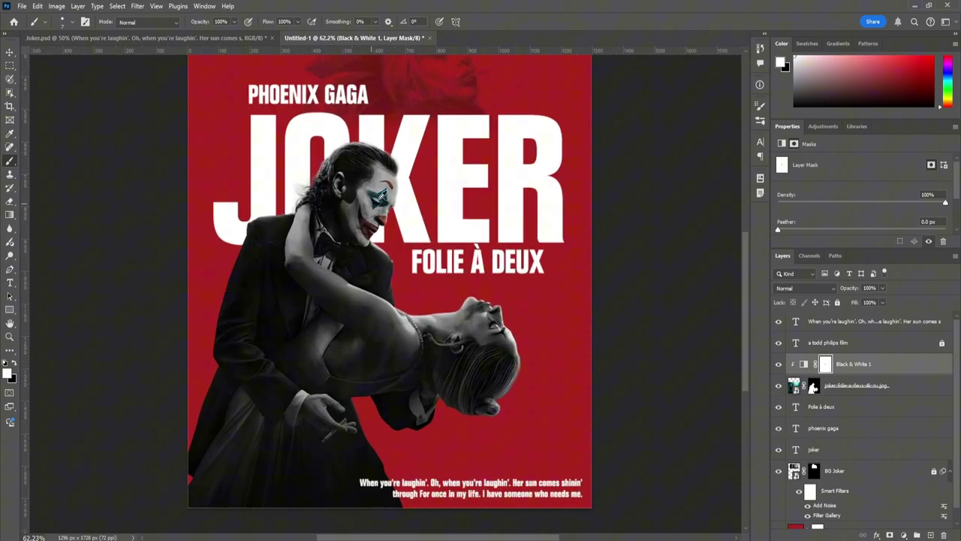
pyautogui.click(778, 364)
pyautogui.click(778, 365)
pyautogui.click(779, 365)
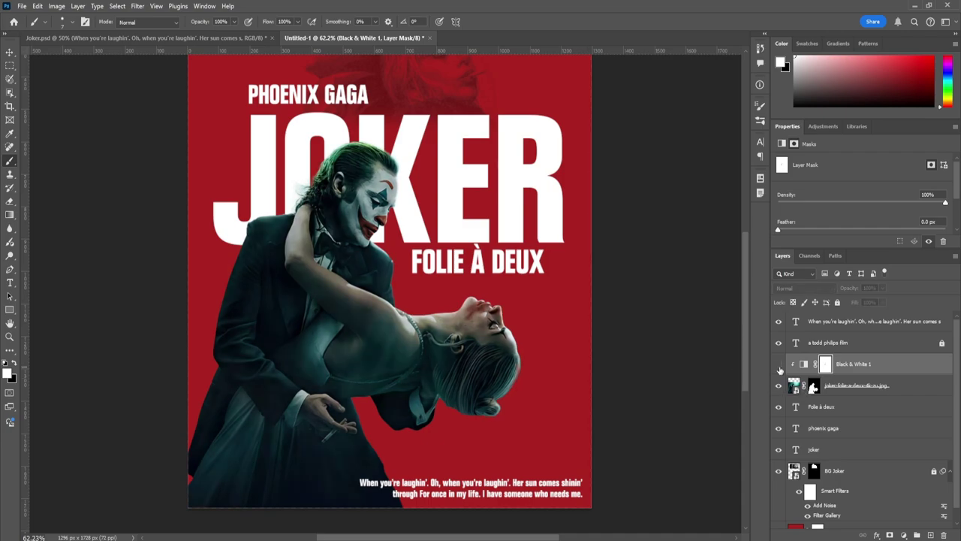
pyautogui.click(779, 365)
pyautogui.scroll(4, 481, 338)
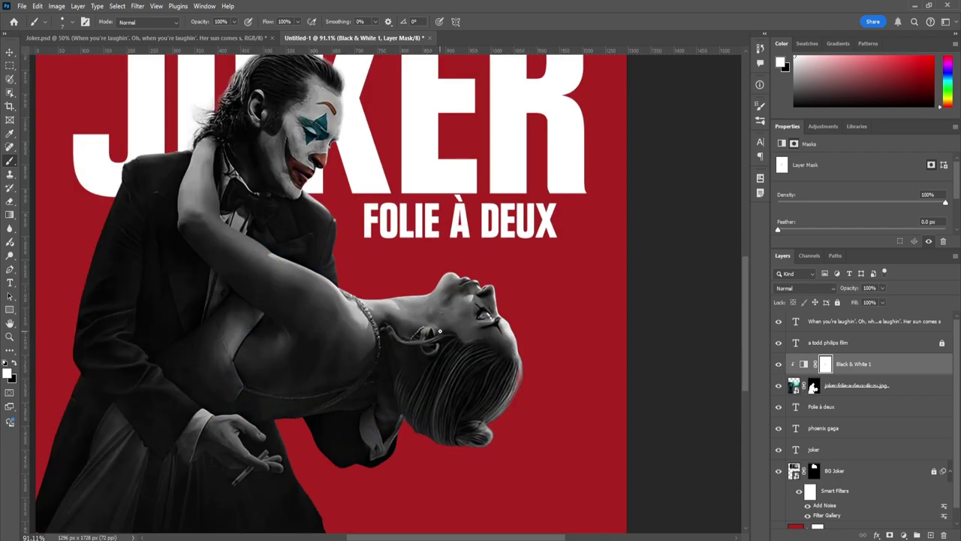
pyautogui.scroll(5, 451, 300)
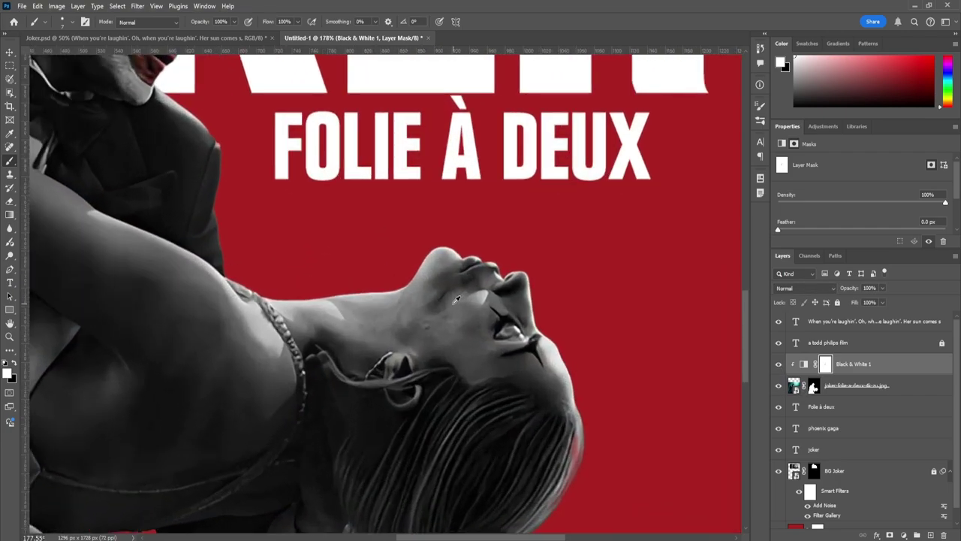
pyautogui.click(779, 365)
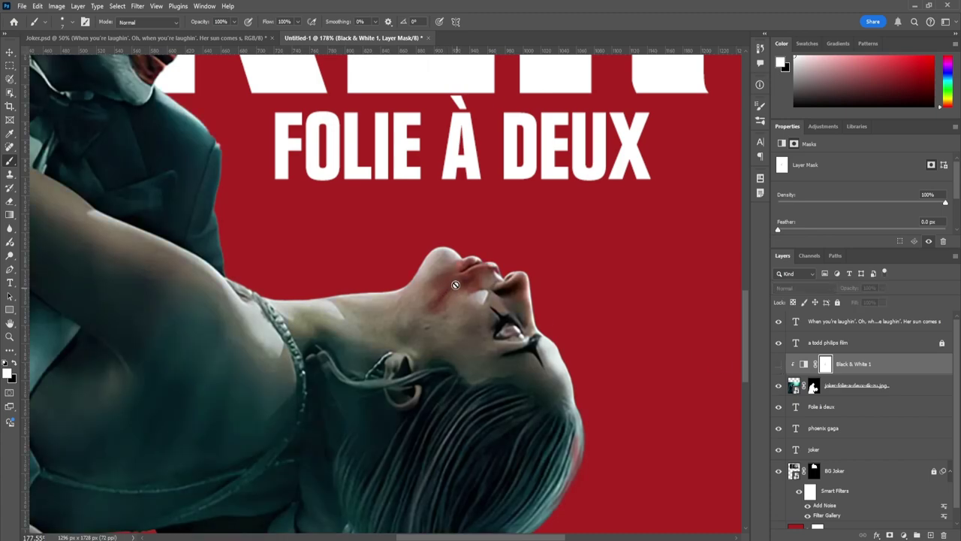
pyautogui.click(779, 364)
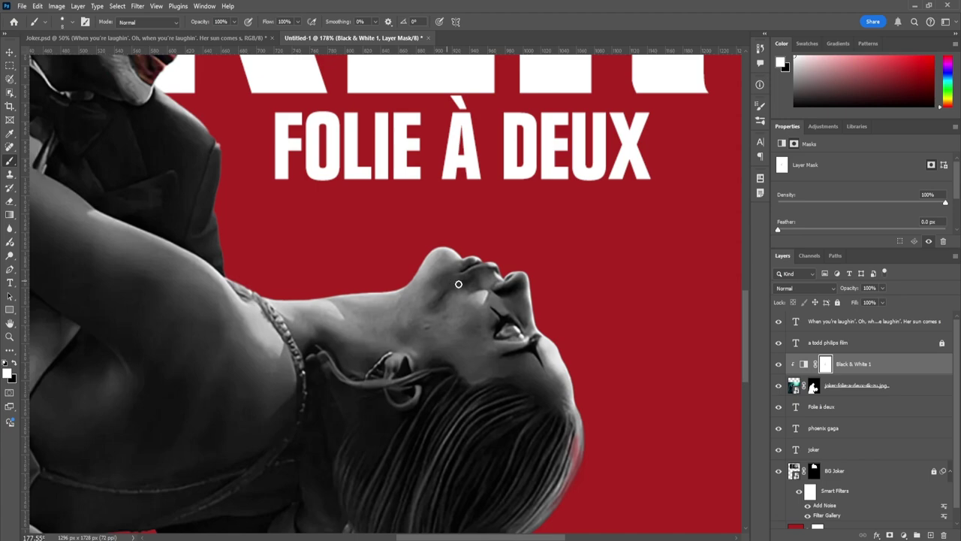
# Try to reveal the red smear on the woman's cheek with a black 15 px Hard Round brush.
pyautogui.press(']')
pyautogui.press(']')
pyautogui.press(']')
pyautogui.press('x')
pyautogui.moveTo(432, 305); pyautogui.dragTo(444, 299)
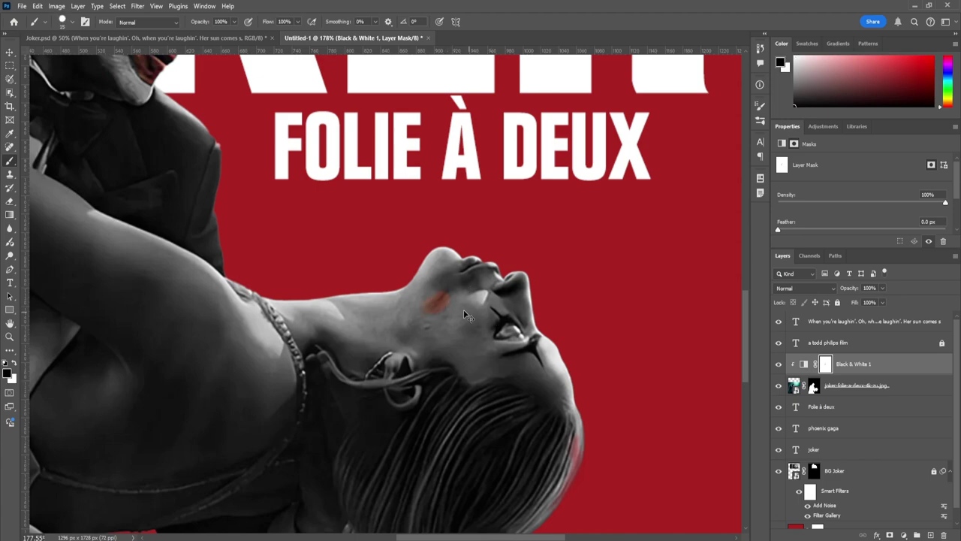
pyautogui.hotkey('ctrl', 'z')
# Reveal the red smear and lips on the woman's face by painting the mask black with a 15 px Soft Round brush.
pyautogui.click(63, 21)
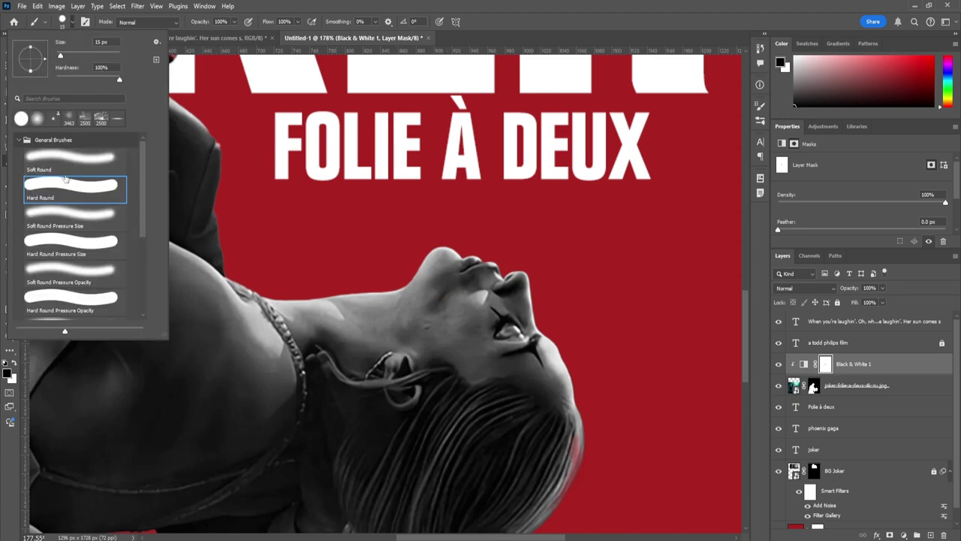
pyautogui.click(64, 158)
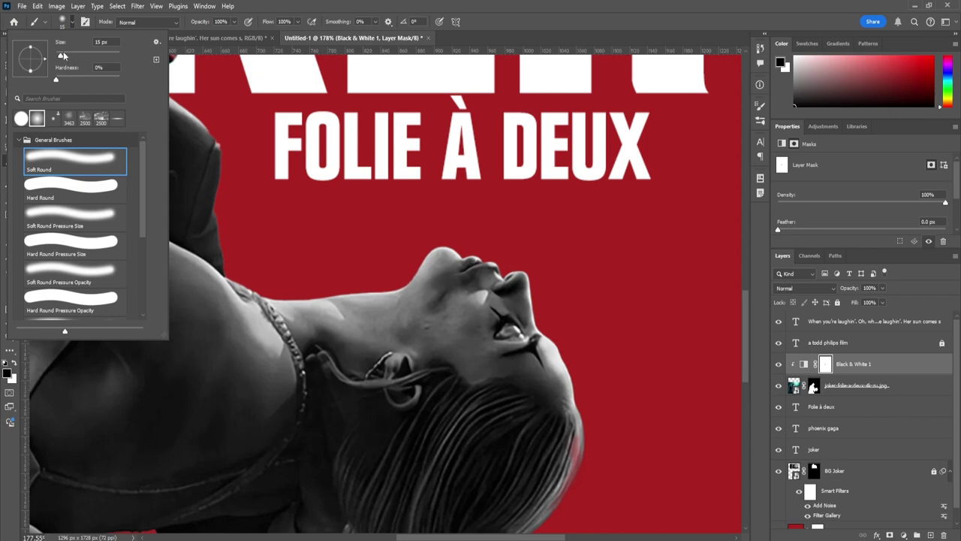
pyautogui.click(70, 24)
pyautogui.moveTo(434, 303)
pyautogui.mouseDown()
pyautogui.moveTo(442, 283)
pyautogui.moveTo(492, 265)
pyautogui.moveTo(454, 281)
pyautogui.moveTo(512, 328)
pyautogui.mouseUp()
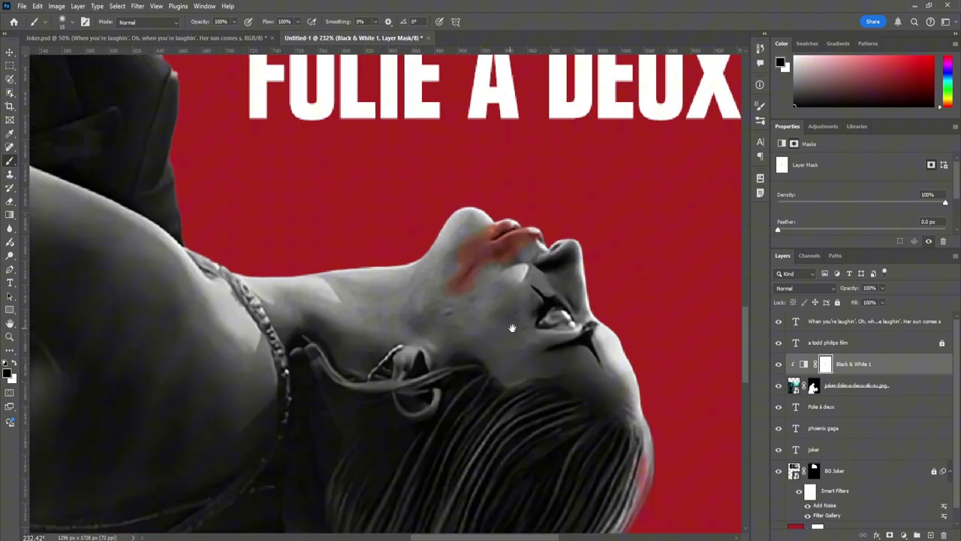
# Trim the edges of the woman's red smear by painting white around it on the mask with a larger soft brush.
pyautogui.click(20, 364)
pyautogui.press(']')
pyautogui.press(']')
pyautogui.press(']')
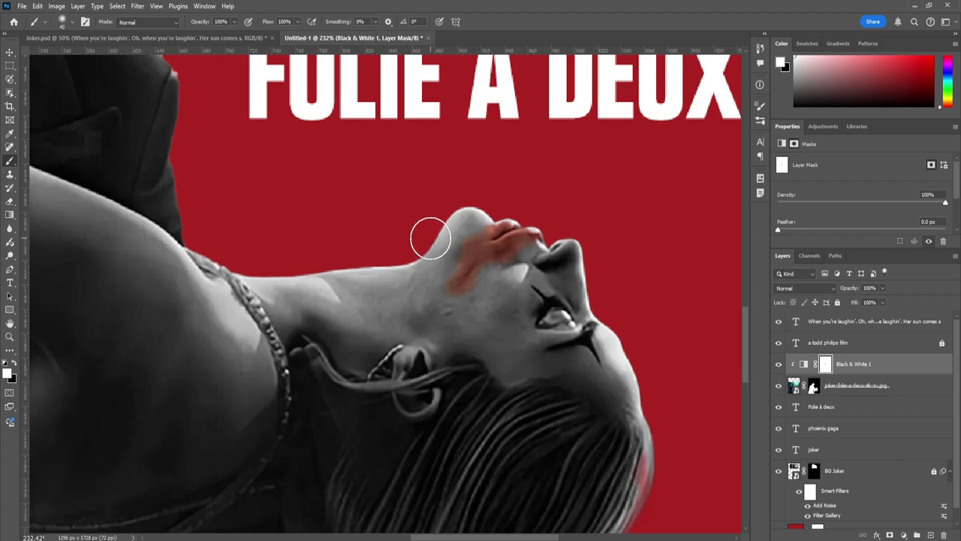
pyautogui.moveTo(431, 239)
pyautogui.mouseDown()
pyautogui.moveTo(442, 250)
pyautogui.moveTo(422, 262)
pyautogui.moveTo(421, 286)
pyautogui.moveTo(440, 310)
pyautogui.moveTo(523, 291)
pyautogui.moveTo(527, 271)
pyautogui.mouseUp()
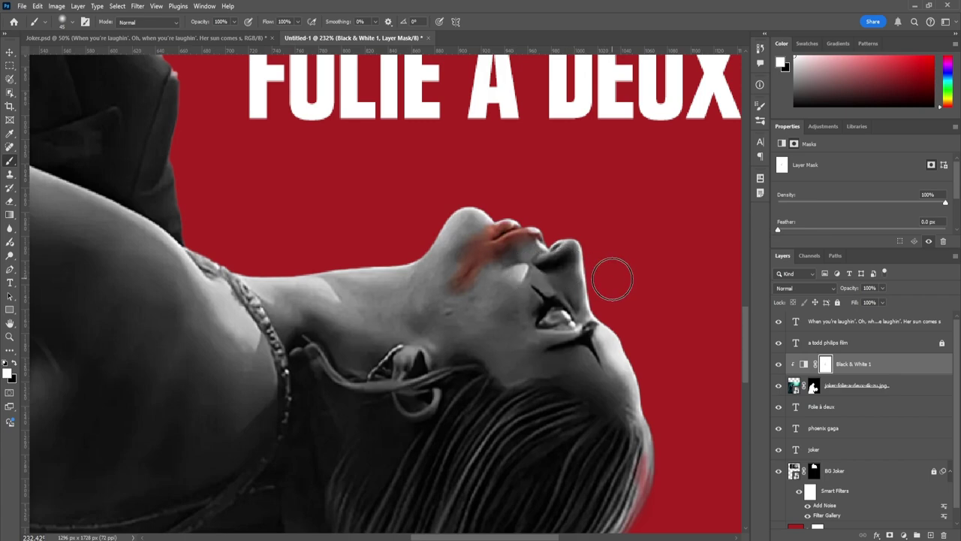
pyautogui.scroll(-5, 612, 280)
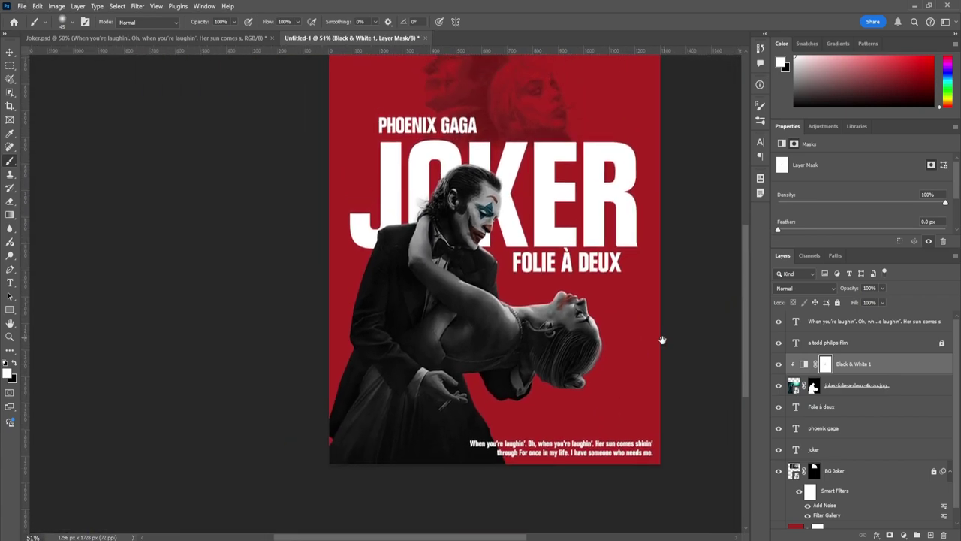
# Position the Spoon Graphics Washed & Worn 9 texture over the poster, then move it directly above the joker text layer and clip it to that layer.
pyautogui.scroll(-1, 663, 341)
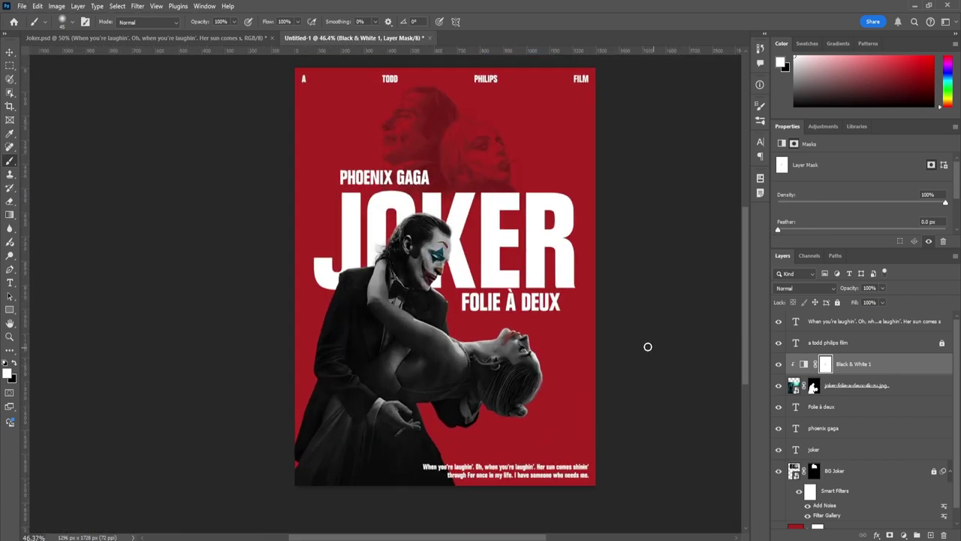
pyautogui.moveTo(648, 346); pyautogui.dragTo(632, 352)
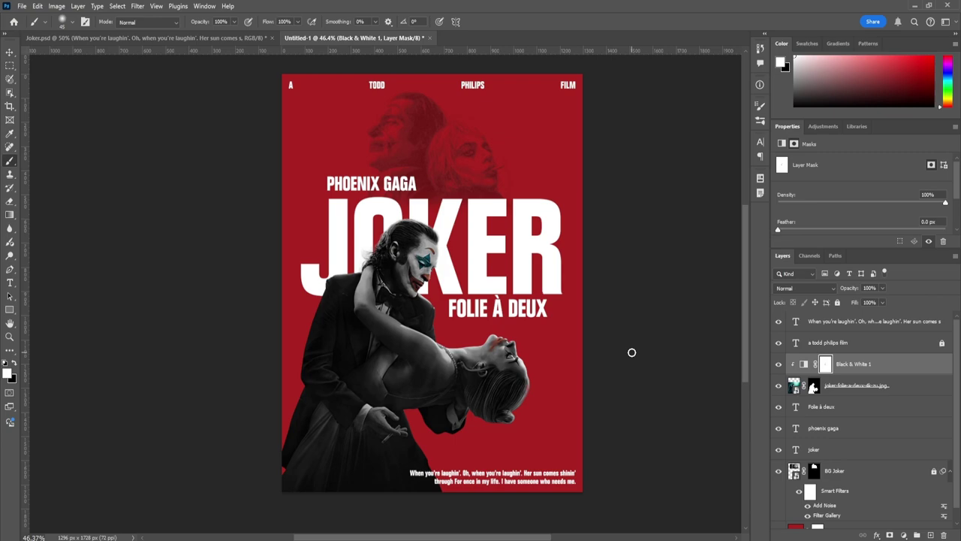
pyautogui.press('v')
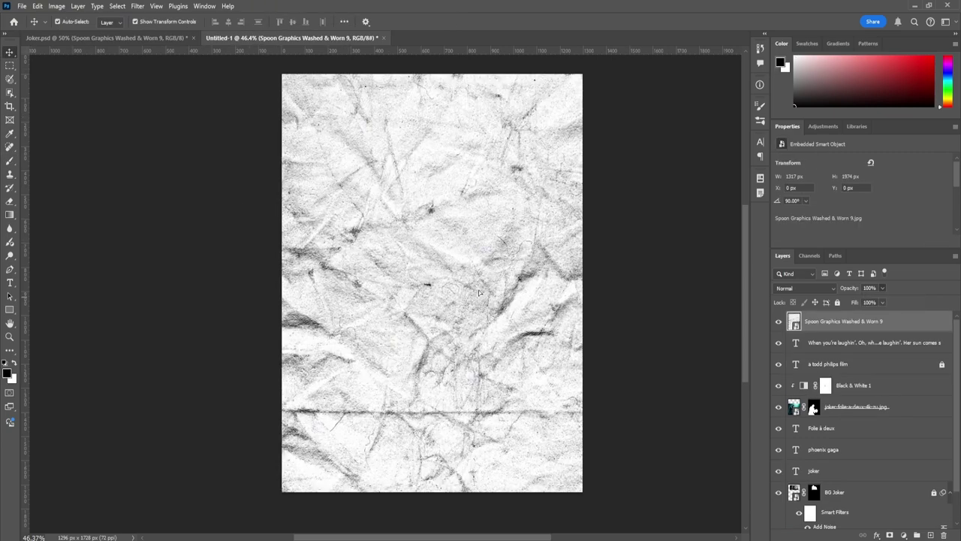
pyautogui.moveTo(462, 263)
pyautogui.mouseDown()
pyautogui.moveTo(483, 273)
pyautogui.moveTo(474, 276)
pyautogui.mouseUp()
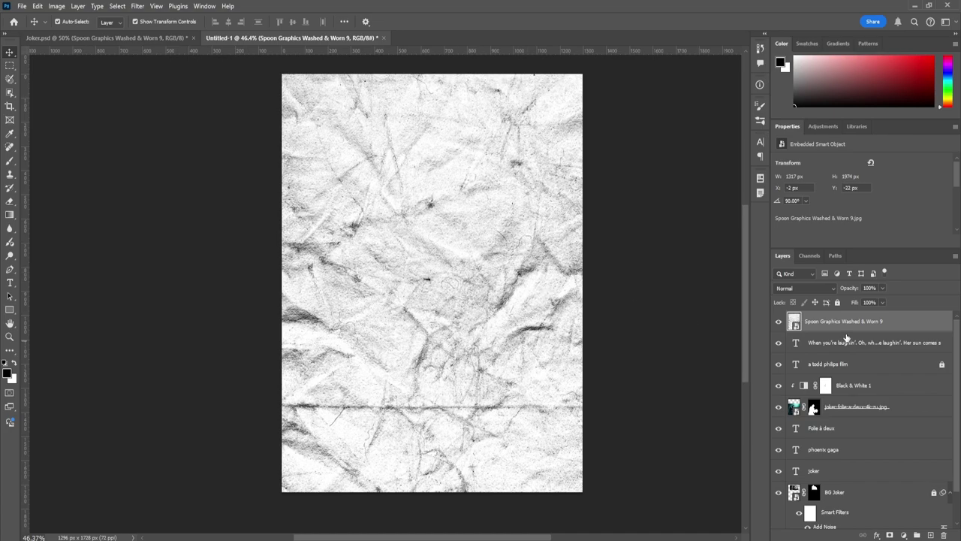
pyautogui.moveTo(855, 323); pyautogui.dragTo(857, 425)
pyautogui.moveTo(856, 428); pyautogui.dragTo(879, 455)
pyautogui.rightClick(908, 452)
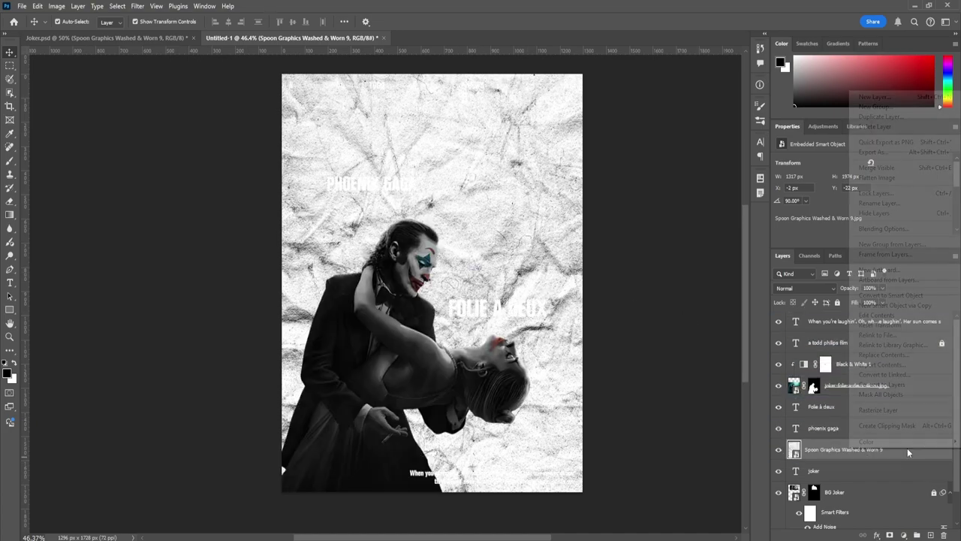
pyautogui.click(875, 426)
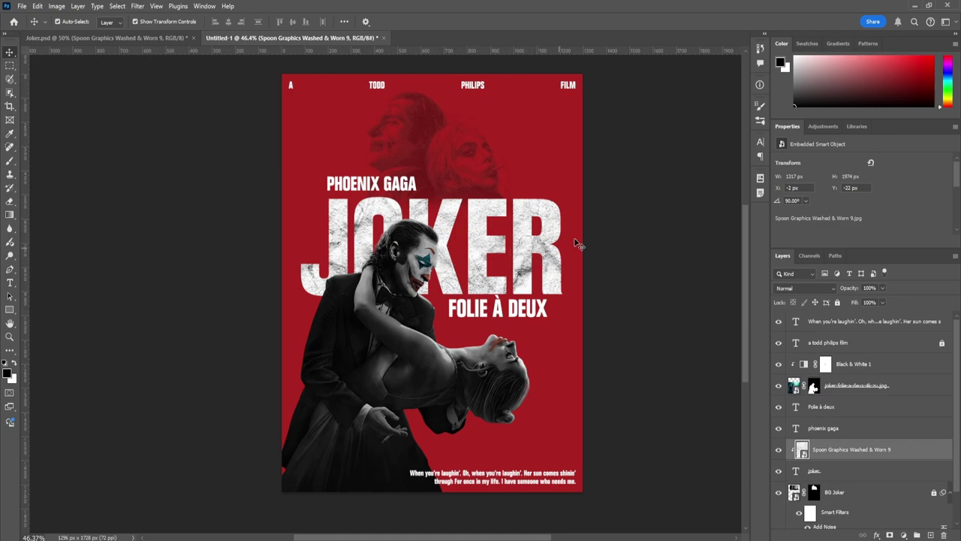
# Set the clipped paper texture's blend mode to Darken and its opacity to 29%.
pyautogui.click(821, 287)
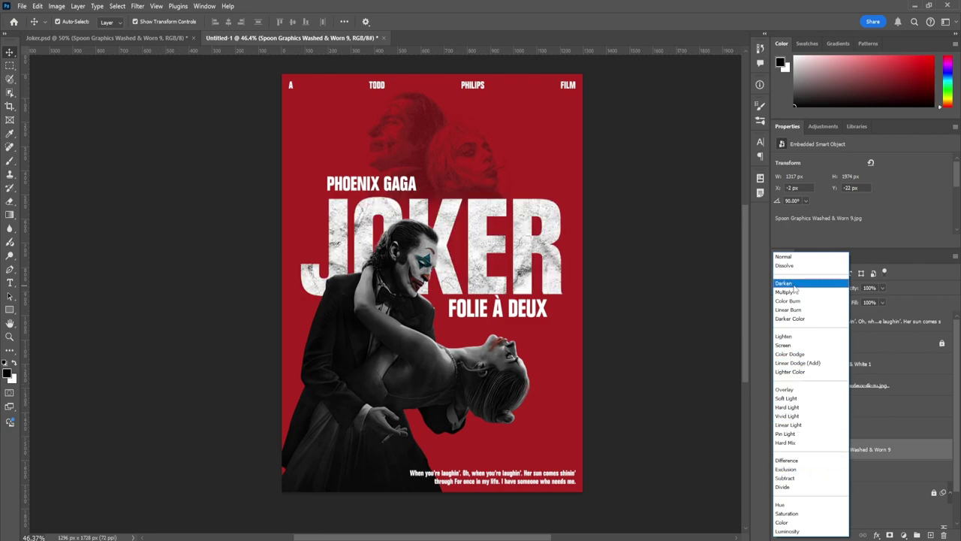
pyautogui.click(841, 282)
pyautogui.moveTo(857, 302); pyautogui.dragTo(851, 302)
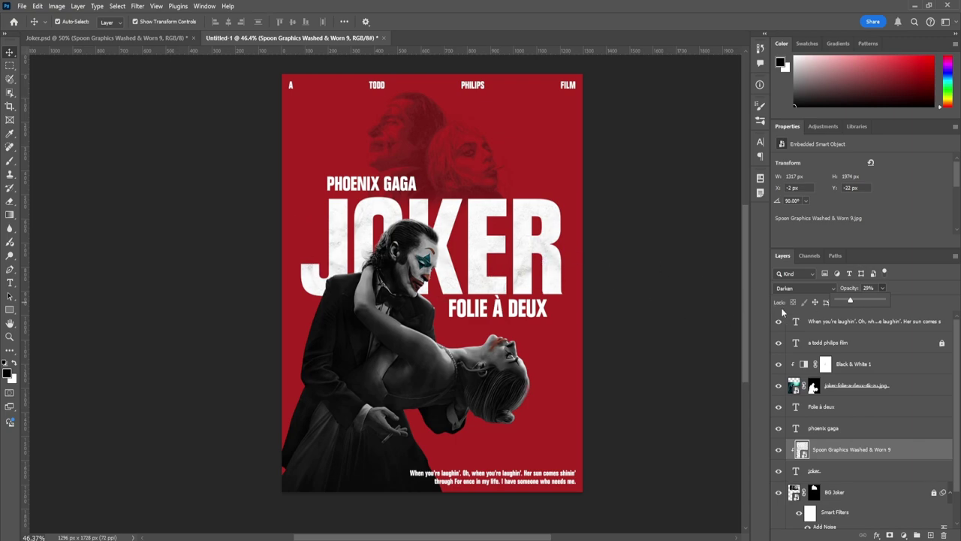
# Move the clipped paper texture up so its centre sits at about X 689 px, Y 681 px, bringing stronger creases over JOKER.
pyautogui.hotkey('ctrl', 't')
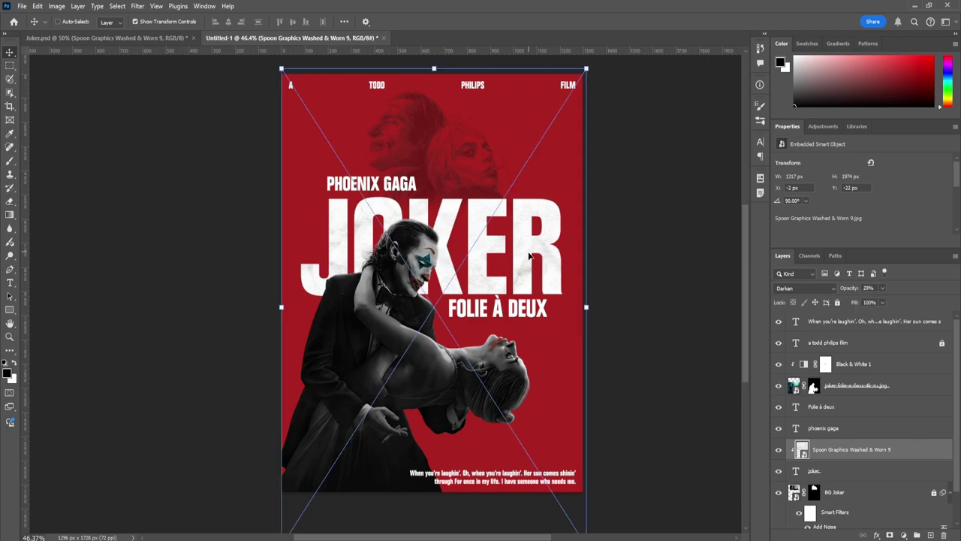
pyautogui.moveTo(528, 252); pyautogui.dragTo(535, 182)
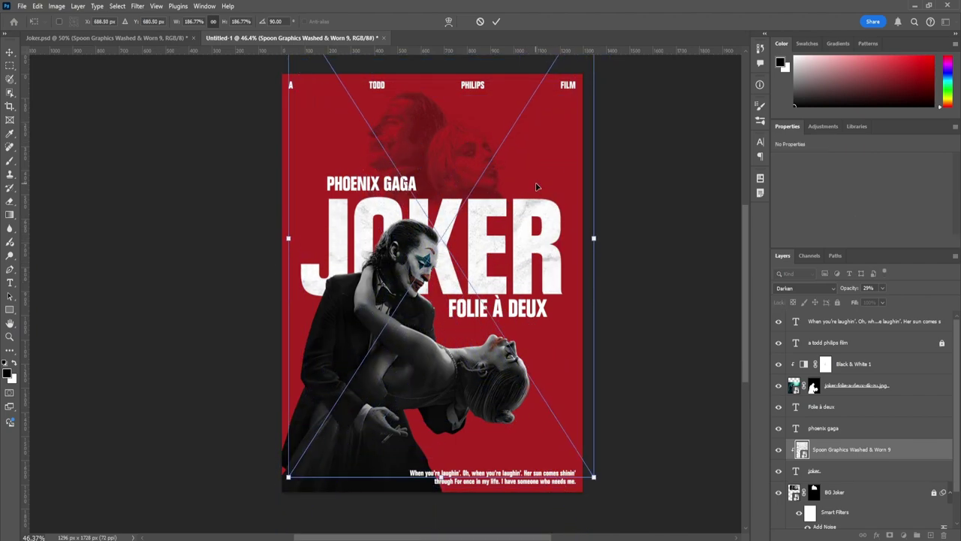
pyautogui.click(498, 22)
# Shift the FOLIE À DEUX text about 30 px right and narrow its text box from both sides.
pyautogui.moveTo(512, 311)
pyautogui.mouseDown()
pyautogui.moveTo(520, 320)
pyautogui.moveTo(520, 311)
pyautogui.mouseUp()
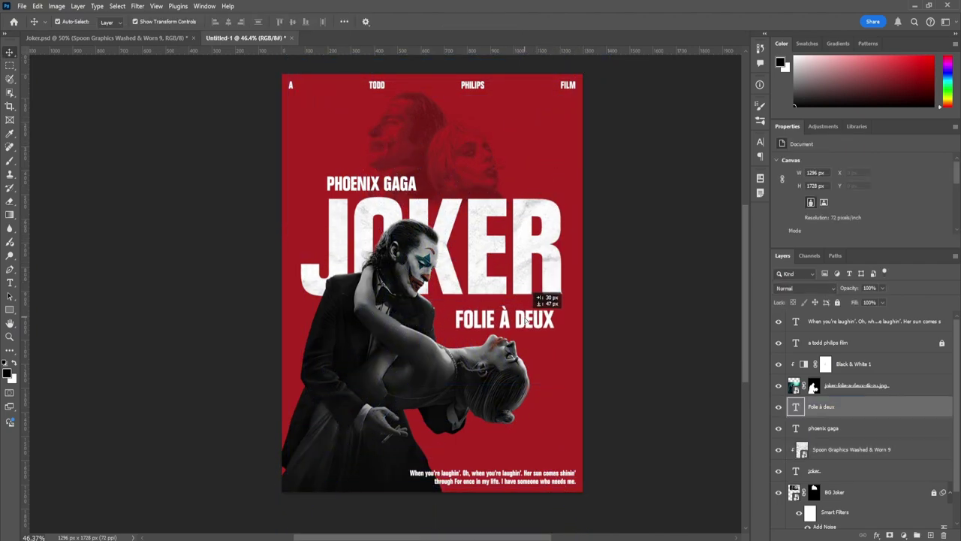
pyautogui.press('t')
pyautogui.click(517, 310)
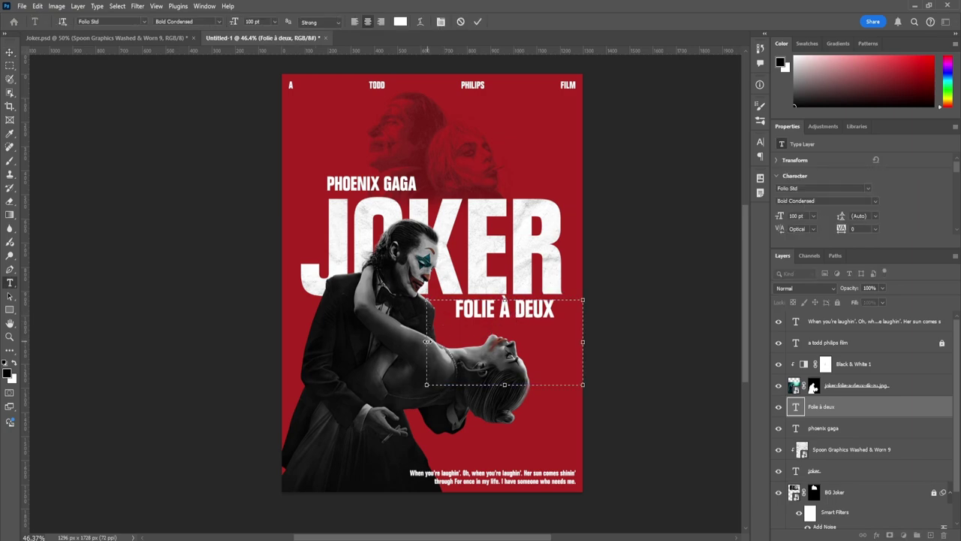
pyautogui.moveTo(426, 342); pyautogui.dragTo(434, 341)
pyautogui.moveTo(589, 340); pyautogui.dragTo(564, 342)
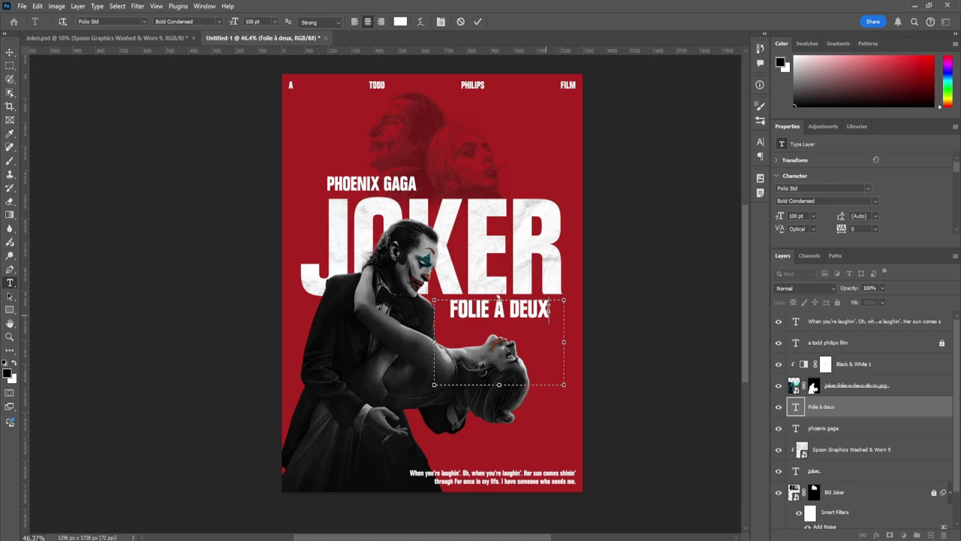
pyautogui.hotkey('ctrl', 'Return')
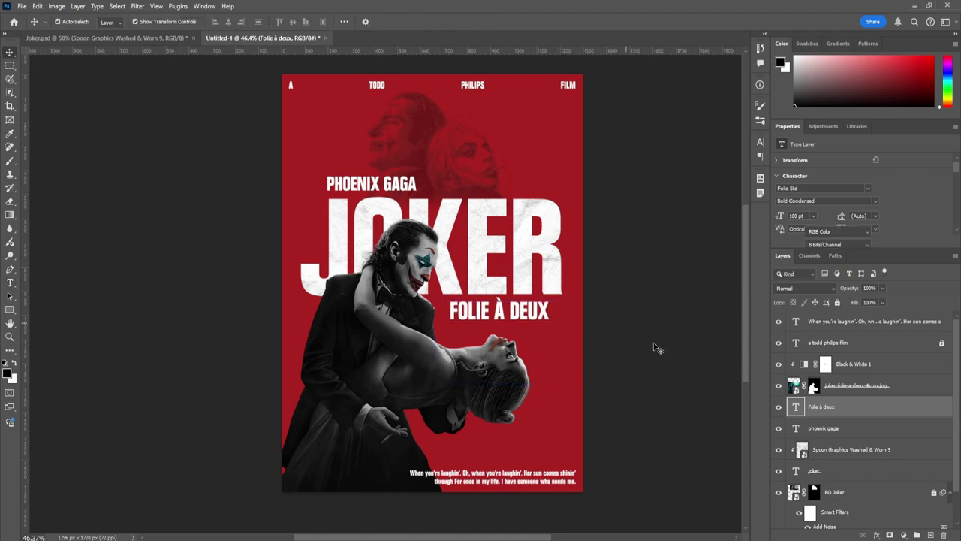
# Nudge FOLIE À DEUX slightly down and PHOENIX GAGA slightly up to widen their gaps from the JOKER title.
pyautogui.click(675, 361)
pyautogui.click(522, 316)
pyautogui.press('Down')
pyautogui.press('Down')
pyautogui.press('Down')
pyautogui.press('Down')
pyautogui.press('Down')
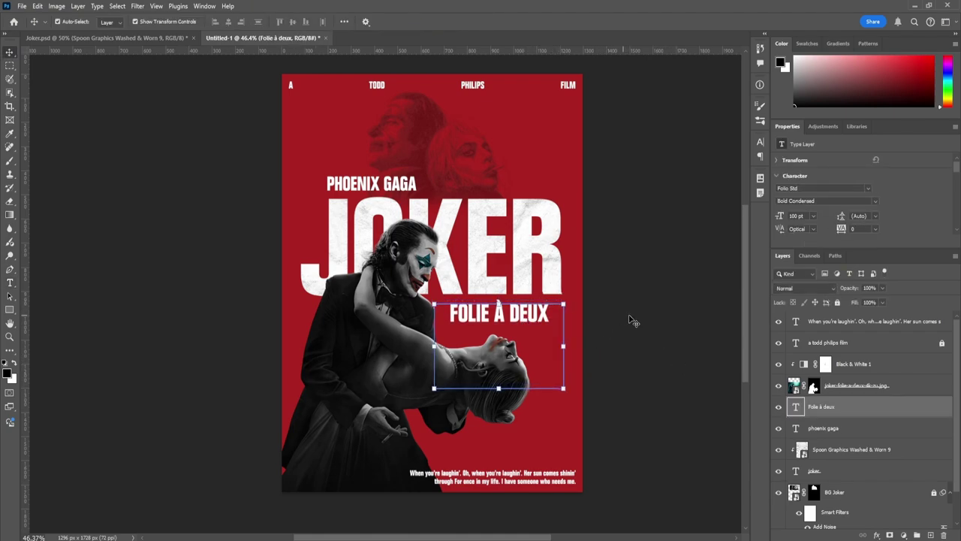
pyautogui.click(634, 321)
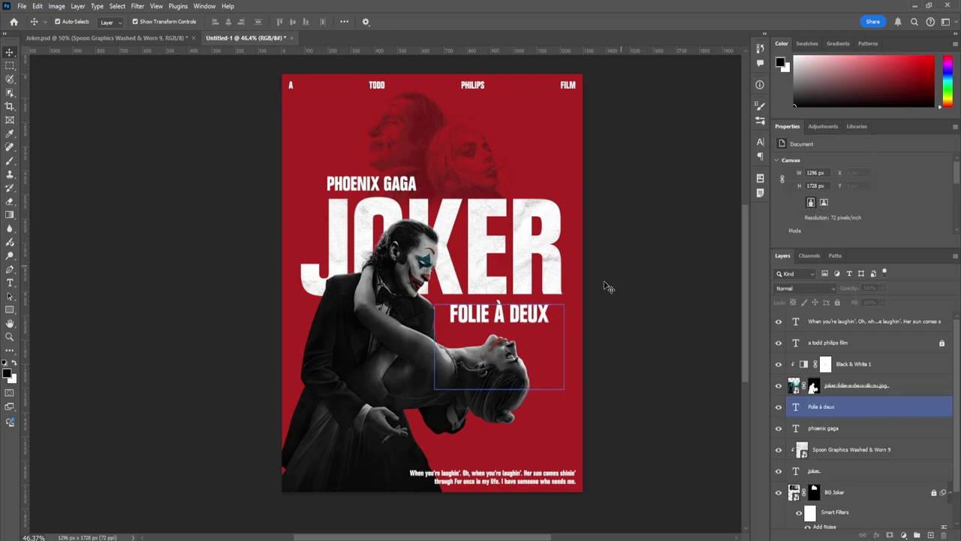
pyautogui.click(383, 186)
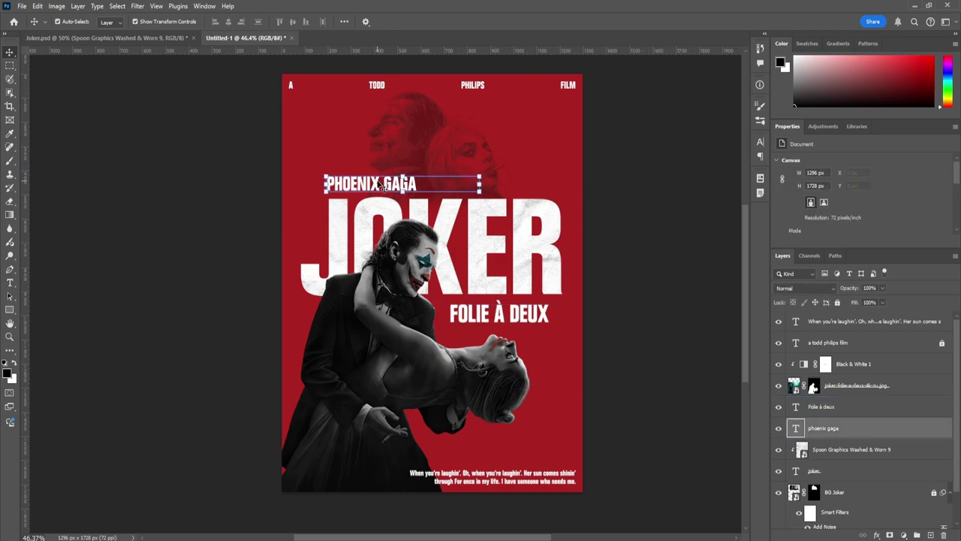
pyautogui.click(625, 240)
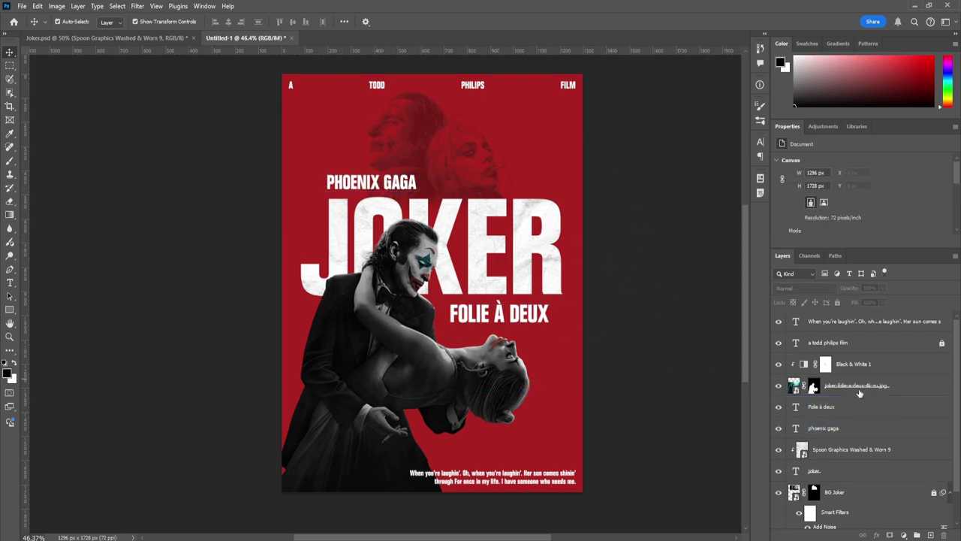
# Create a layer named Noise above the lyrics layer in Overlay mode, filled with the overlay-neutral 50% gray.
pyautogui.click(858, 321)
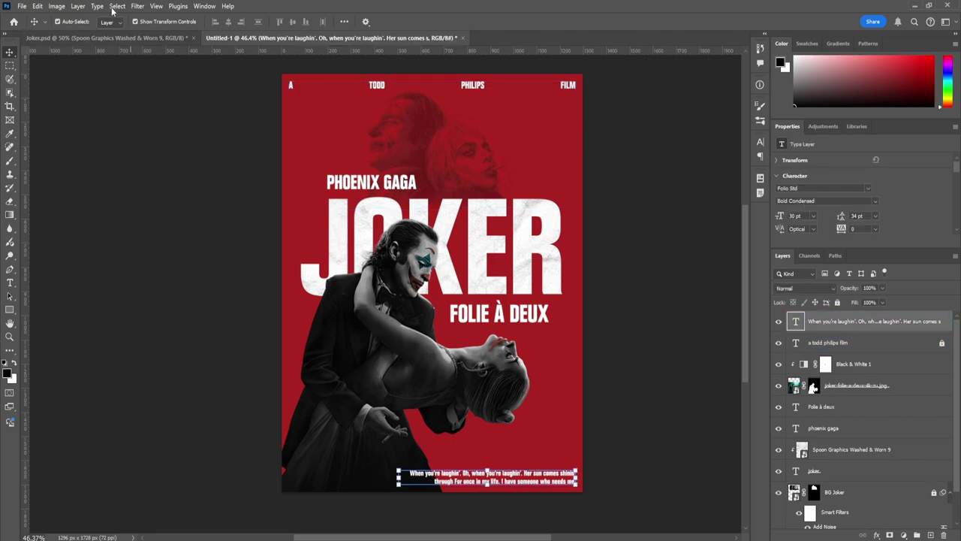
pyautogui.click(78, 6)
pyautogui.moveTo(94, 18)
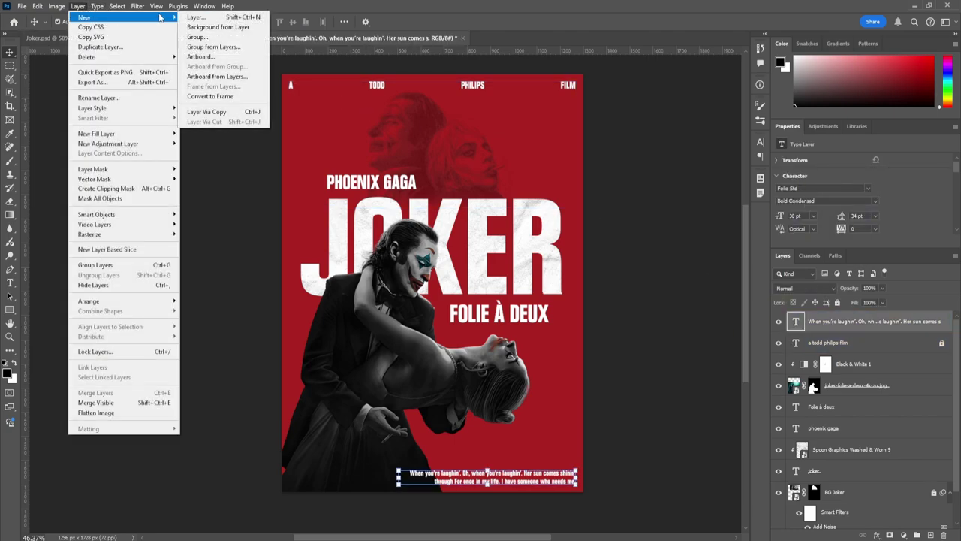
pyautogui.click(207, 17)
pyautogui.click(441, 205)
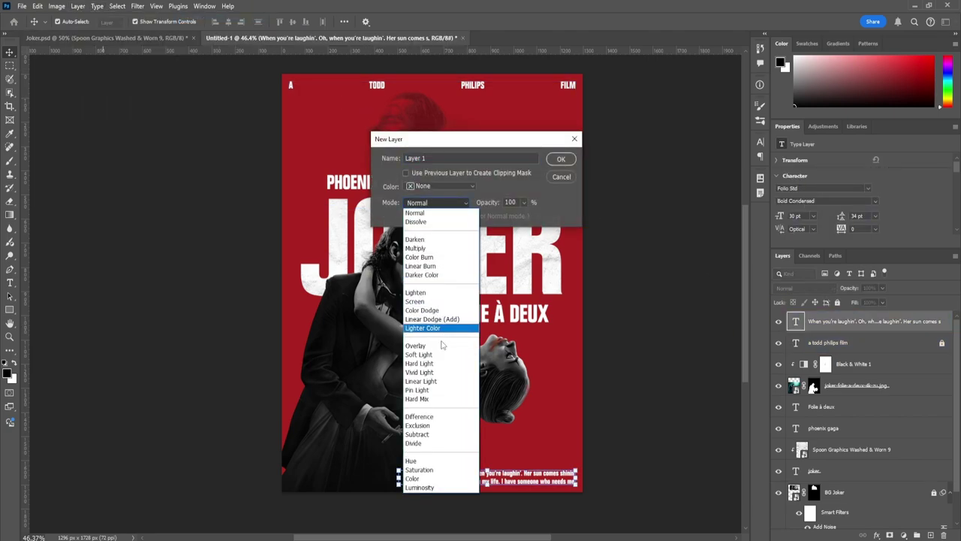
pyautogui.click(450, 321)
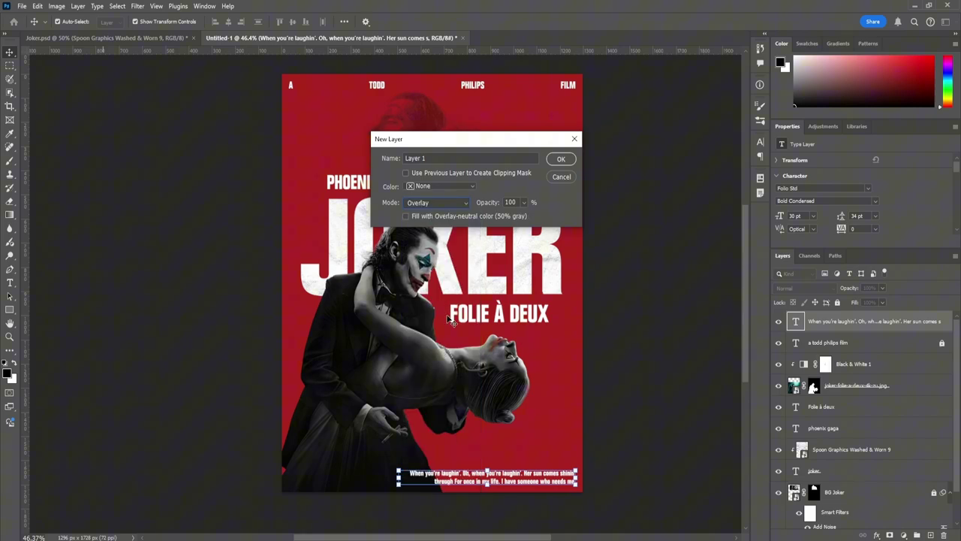
pyautogui.click(407, 216)
pyautogui.click(448, 159)
pyautogui.press('Return')
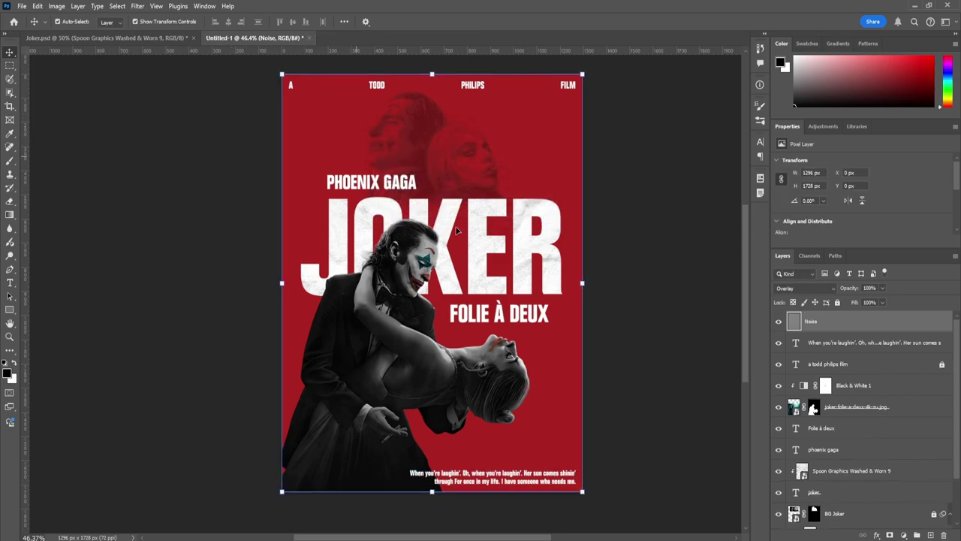
# Apply the Add Noise filter to the Noise layer, trying a very high amount before settling on a low one.
pyautogui.click(138, 6)
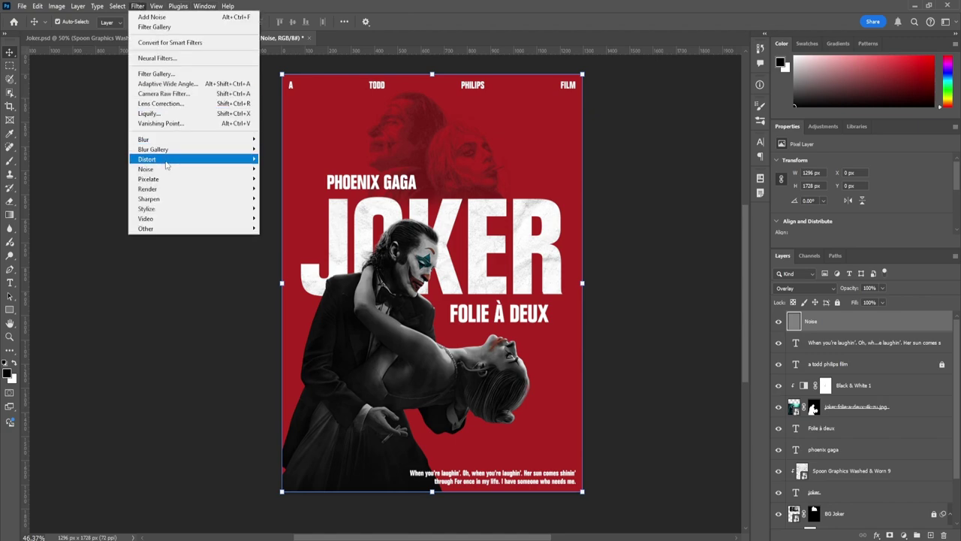
pyautogui.click(282, 169)
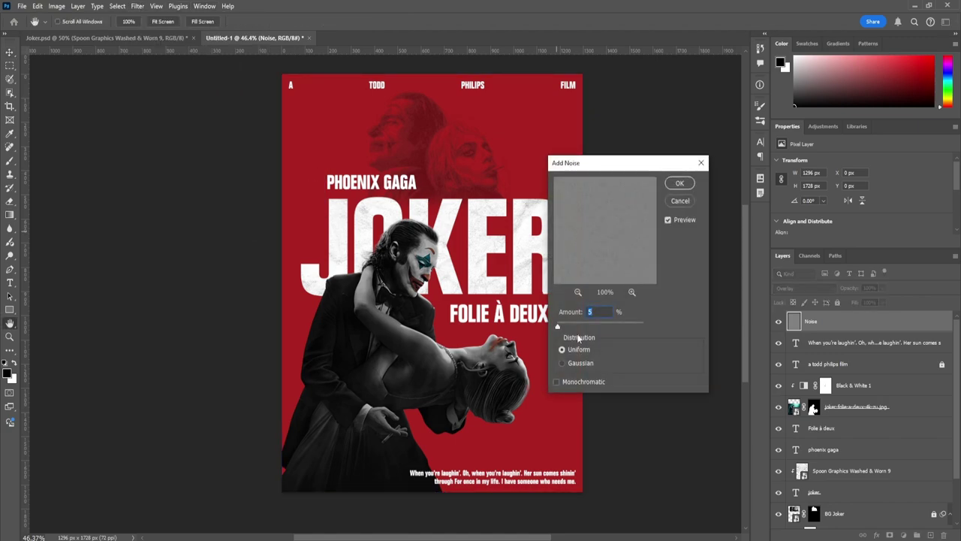
pyautogui.click(566, 326)
pyautogui.click(621, 325)
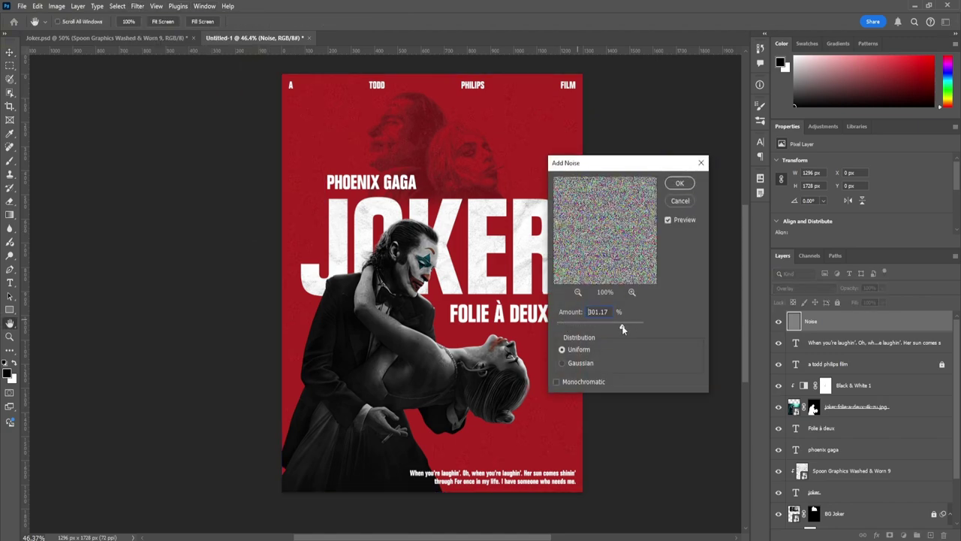
pyautogui.click(564, 326)
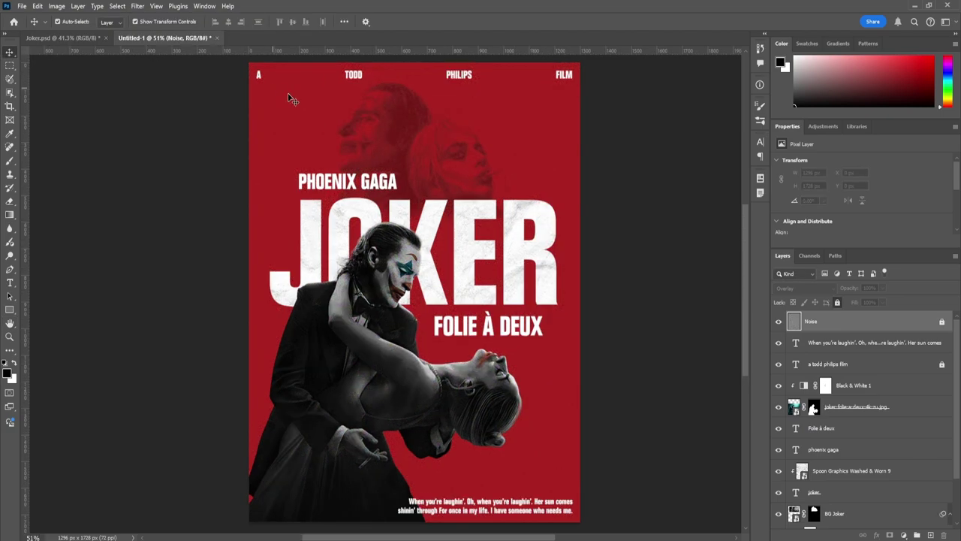
# Switch to File Explorer and place image 5 from the 01 - Grunge Textures folder into the poster.
pyautogui.click(339, 209)
pyautogui.click(139, 86)
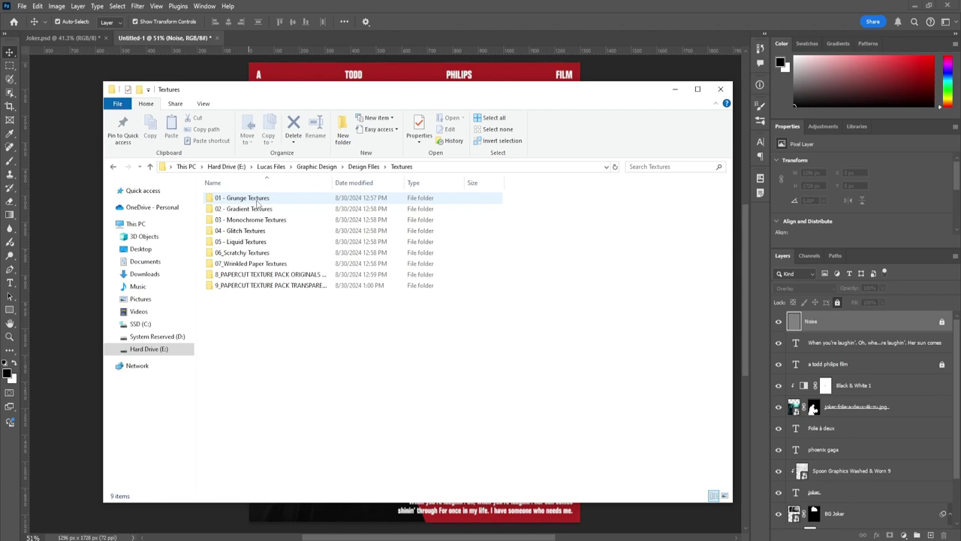
pyautogui.hotkey('alt', 'Tab')
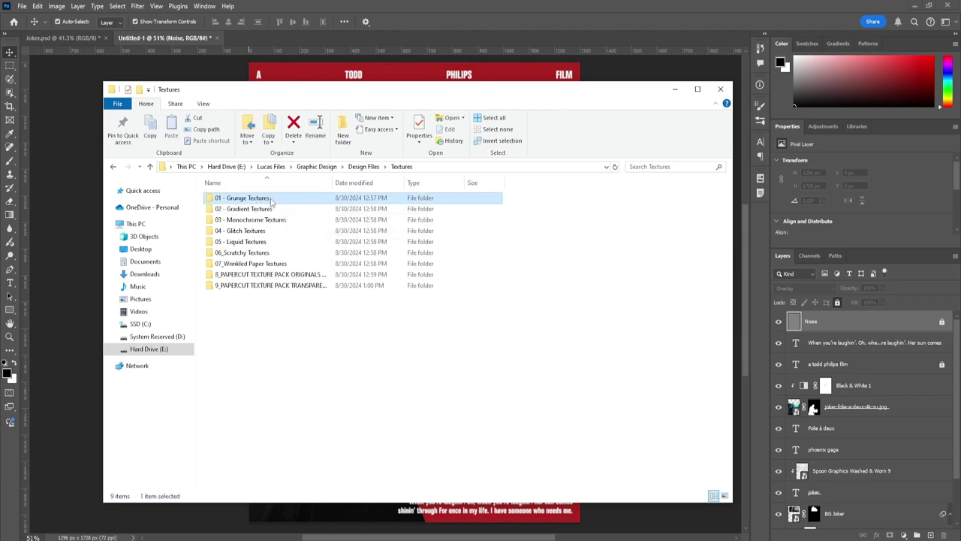
pyautogui.doubleClick(262, 198)
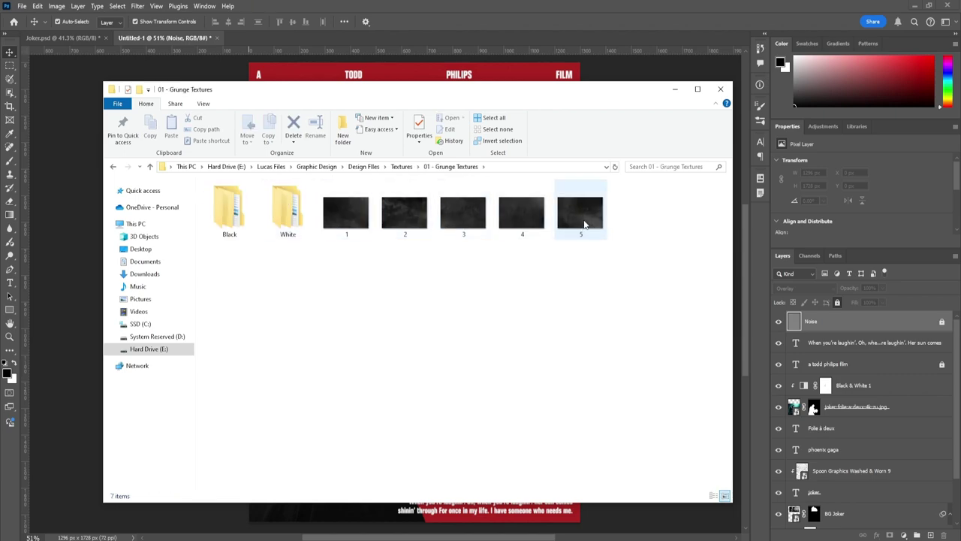
pyautogui.moveTo(580, 214); pyautogui.dragTo(583, 109)
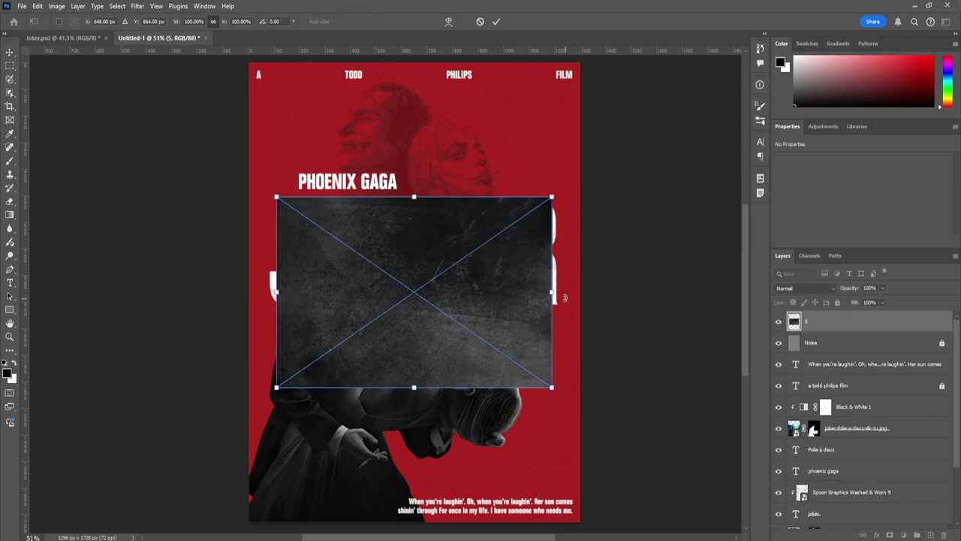
# Rotate the grunge texture to -90° and scale it to 180% to cover the poster, and set its blend mode to Color Dodge.
pyautogui.moveTo(565, 298); pyautogui.dragTo(428, 134)
pyautogui.moveTo(509, 292); pyautogui.dragTo(584, 289)
pyautogui.moveTo(322, 292); pyautogui.dragTo(250, 291)
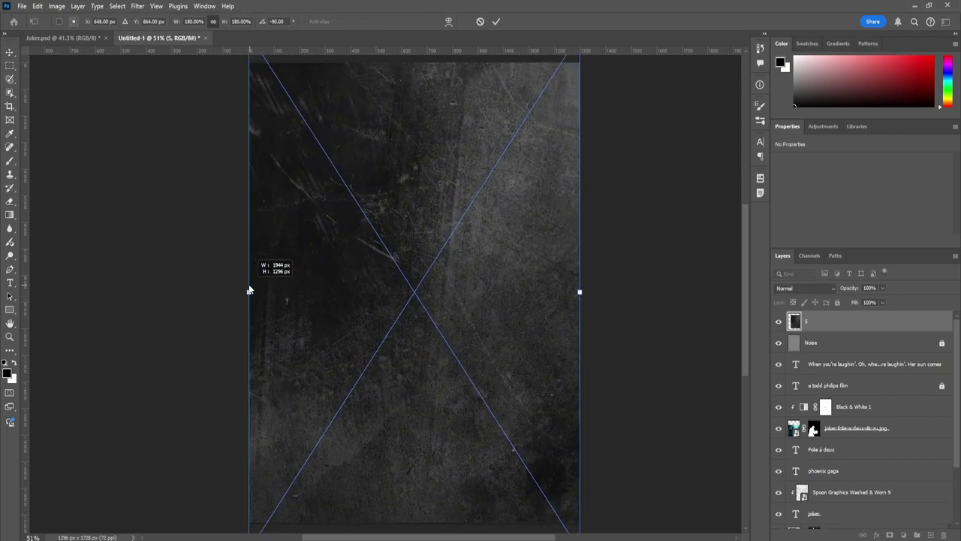
pyautogui.click(495, 21)
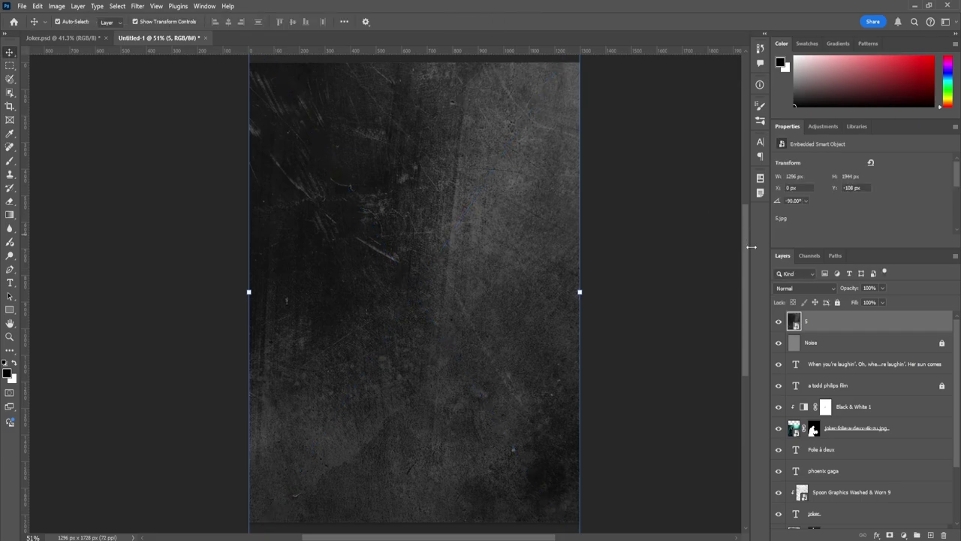
pyautogui.click(785, 290)
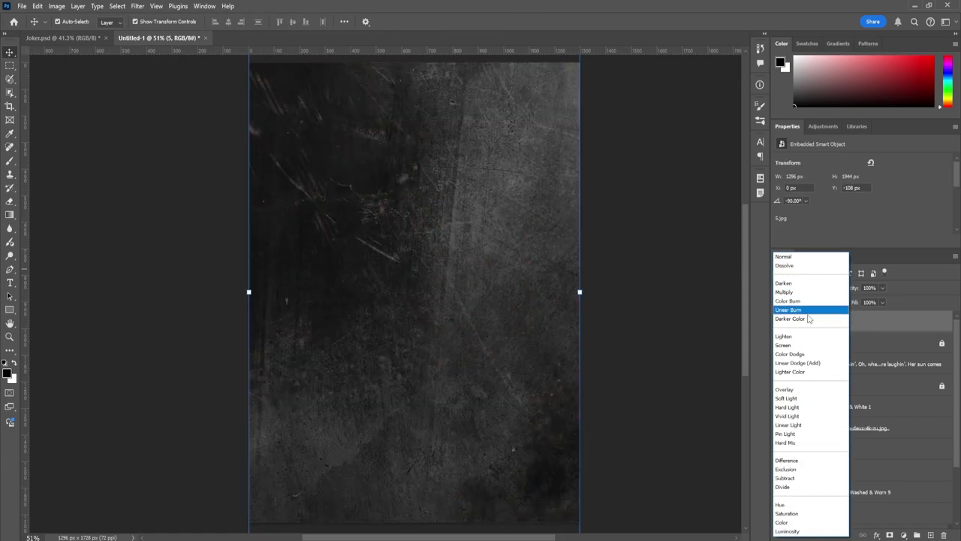
pyautogui.click(815, 354)
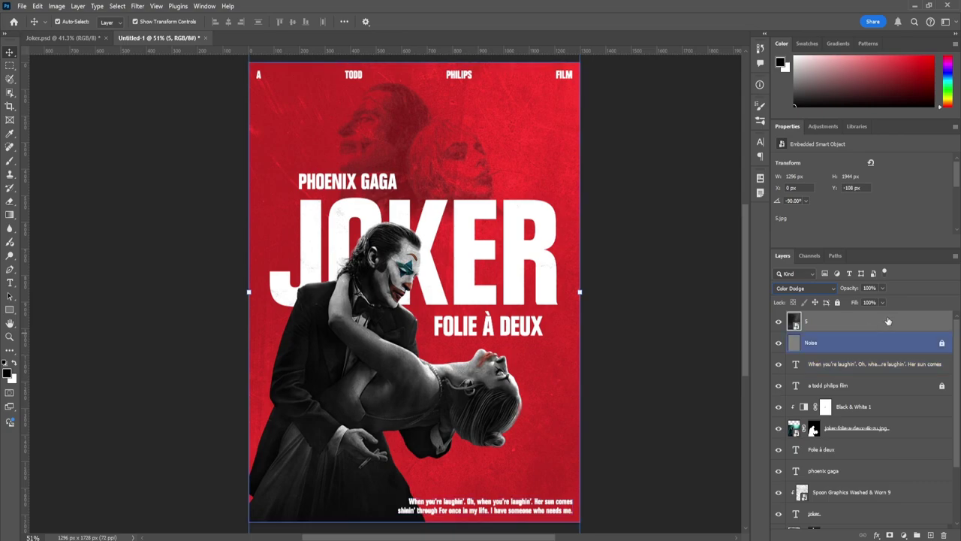
# Lower the grunge texture layer's opacity to 36% and lock the layer.
pyautogui.click(883, 289)
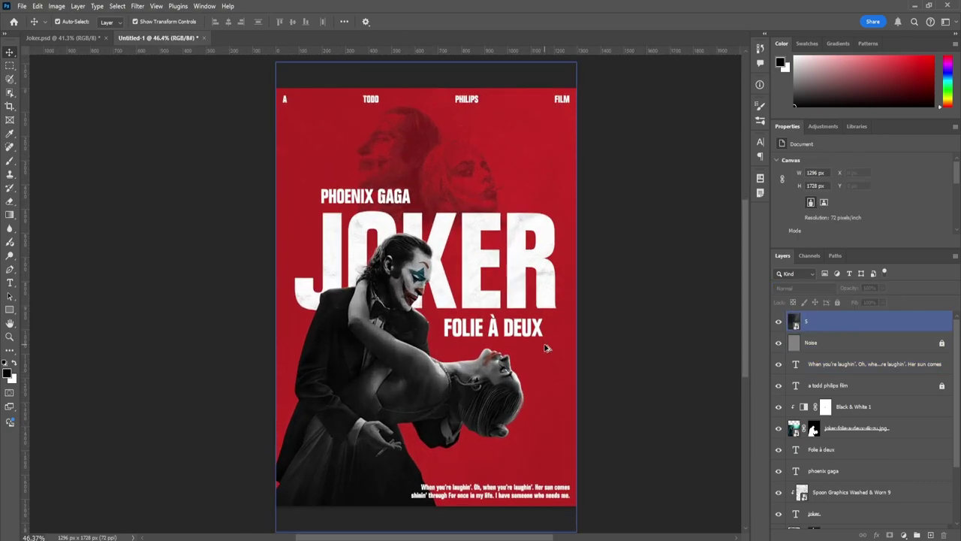
pyautogui.scroll(-4, 495, 300)
pyautogui.click(490, 265)
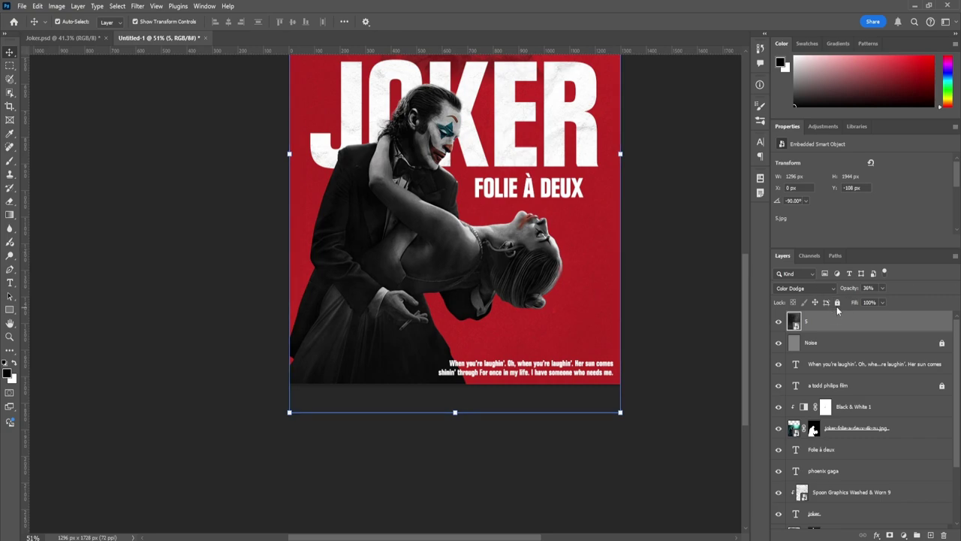
pyautogui.click(837, 304)
# Marquee a thin strip about 747 × 15 px across the couple photo at the woman's hair and copy it to a new layer.
pyautogui.scroll(-2, 839, 323)
pyautogui.click(881, 390)
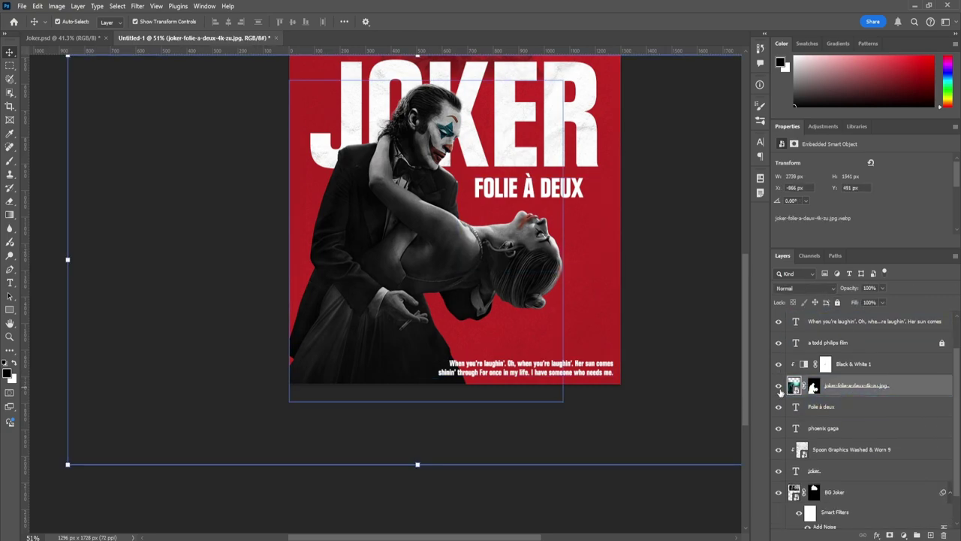
pyautogui.click(778, 385)
pyautogui.click(779, 385)
pyautogui.click(430, 245)
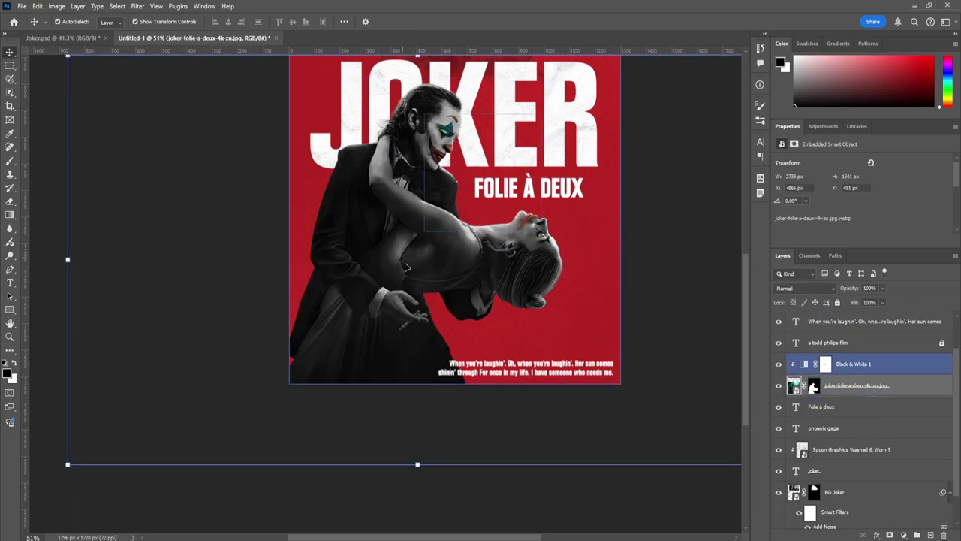
pyautogui.click(779, 386)
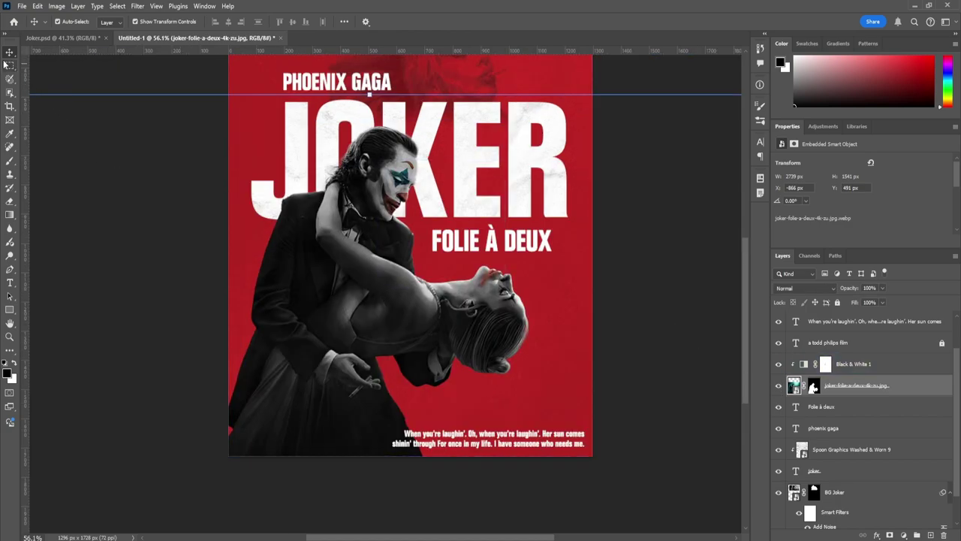
pyautogui.click(10, 66)
pyautogui.moveTo(323, 324); pyautogui.dragTo(533, 328)
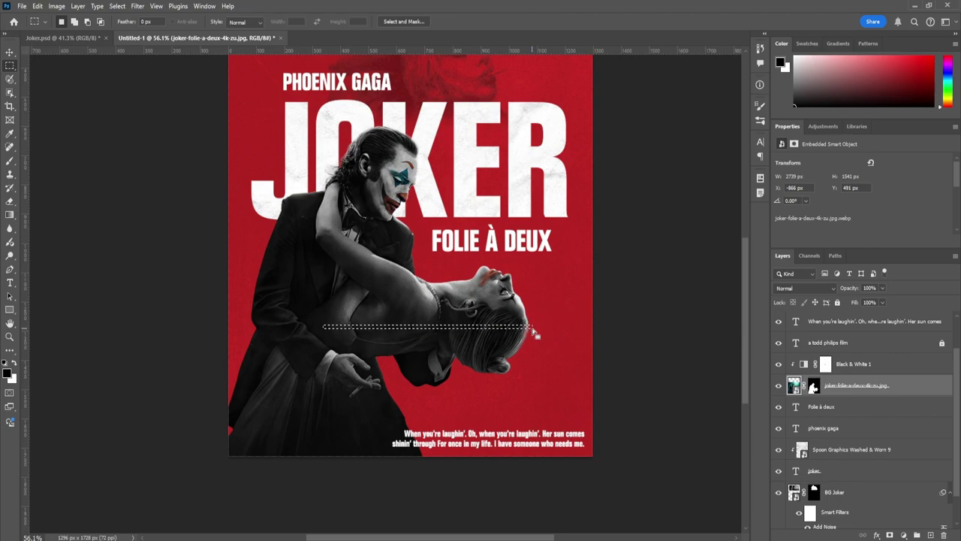
pyautogui.hotkey('ctrl', 'j')
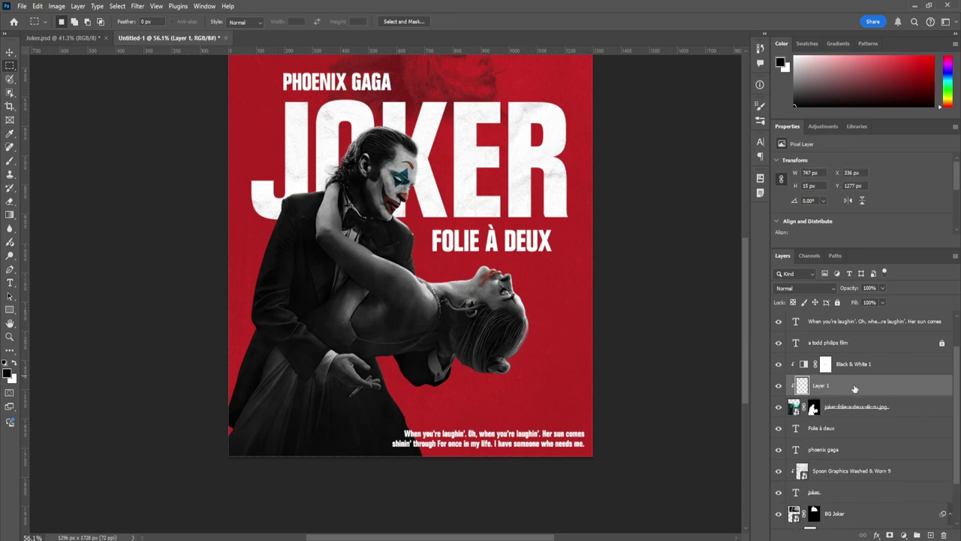
# Stretch the copied strip straight down to the poster's lower edge, about 451 px high.
pyautogui.hotkey('ctrl', 't')
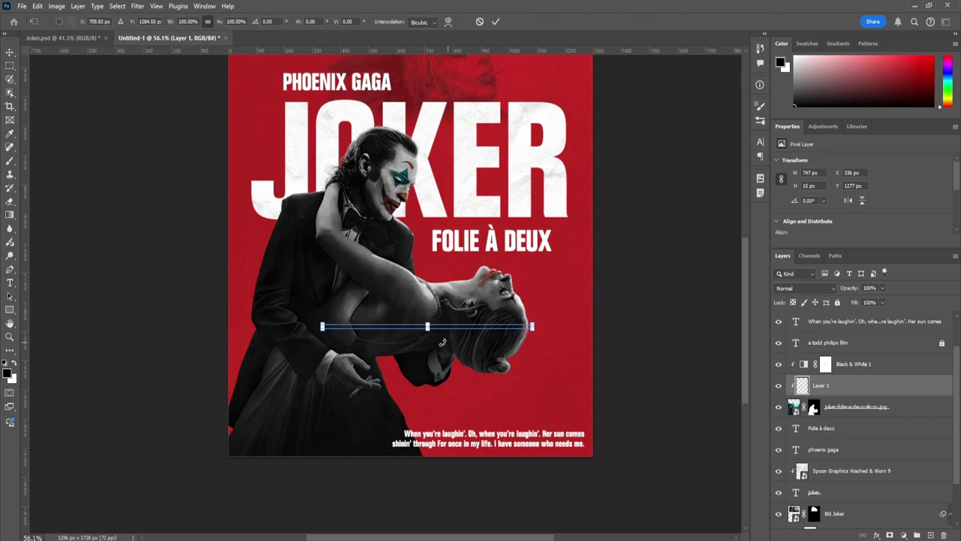
pyautogui.moveTo(427, 330); pyautogui.dragTo(430, 455)
pyautogui.press('Return')
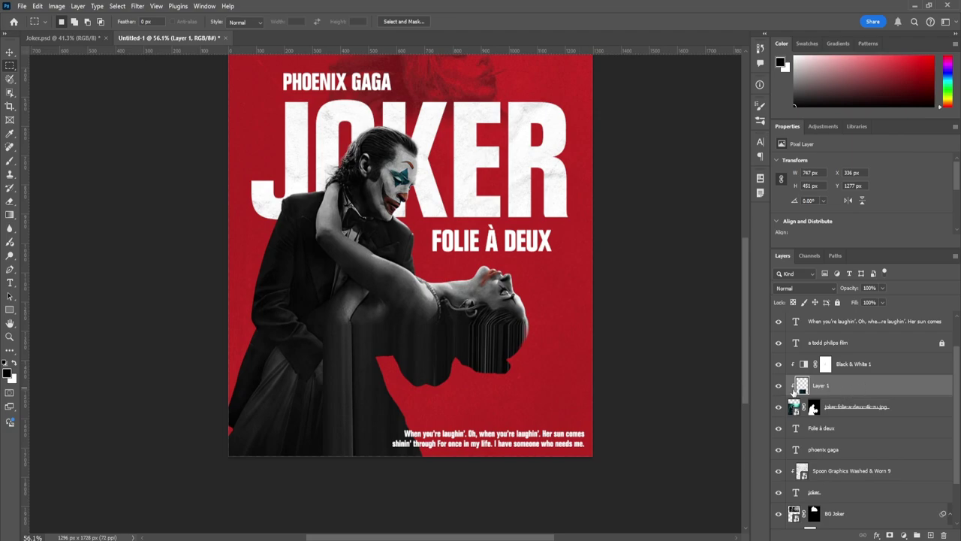
# Release the stretched strip from its clipping mask, clip the Black & White adjustment to it, and clip a copy of the adjustment to the couple photo.
pyautogui.rightClick(857, 388)
pyautogui.click(890, 345)
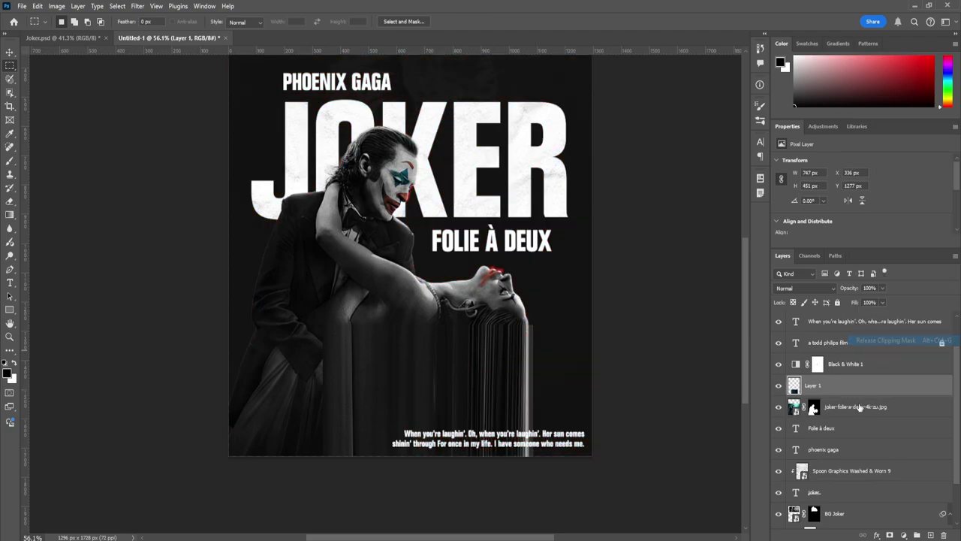
pyautogui.rightClick(890, 365)
pyautogui.click(890, 345)
pyautogui.moveTo(889, 365); pyautogui.dragTo(869, 407)
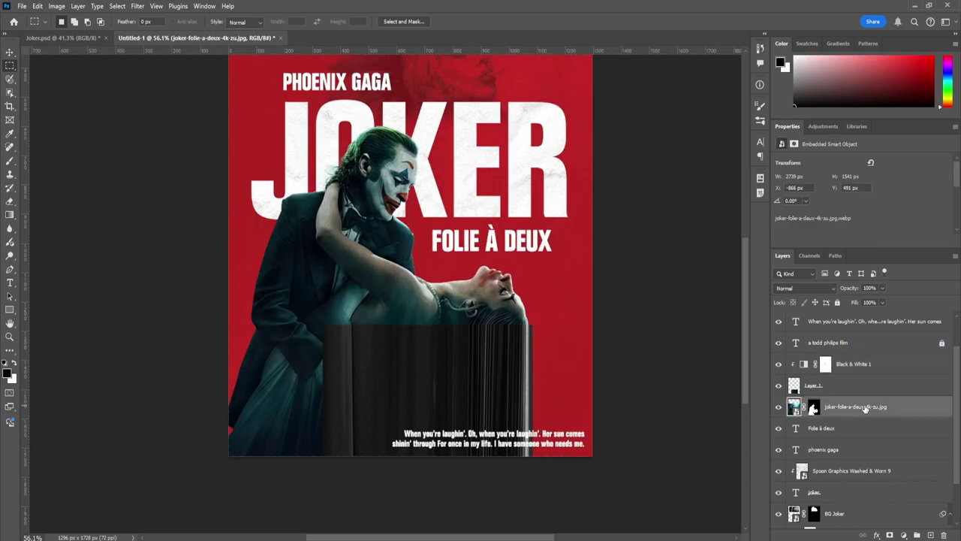
pyautogui.rightClick(871, 405)
pyautogui.click(881, 384)
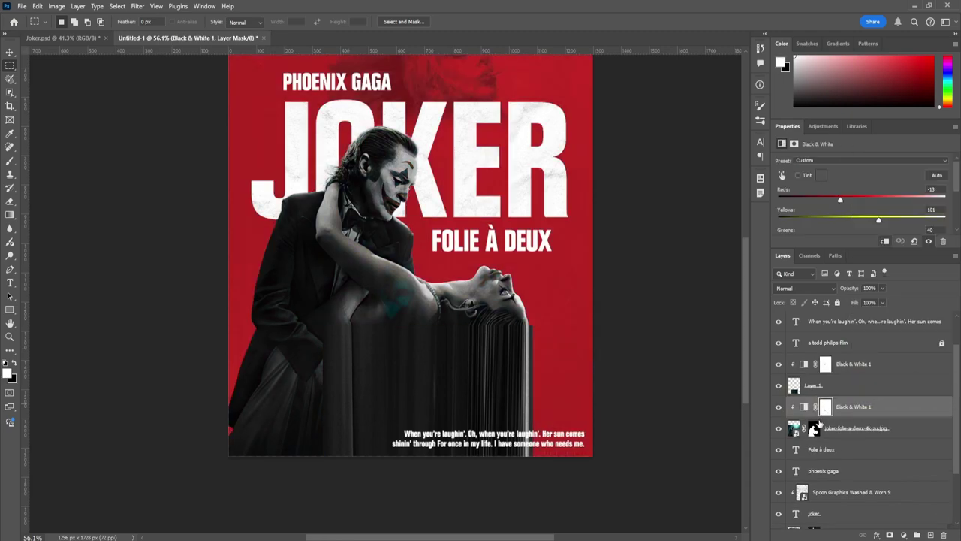
# Add a layer mask to the stretched strip and fade it out toward the poster's lower edge with a vertical linear gradient.
pyautogui.hotkey('alt', ']')
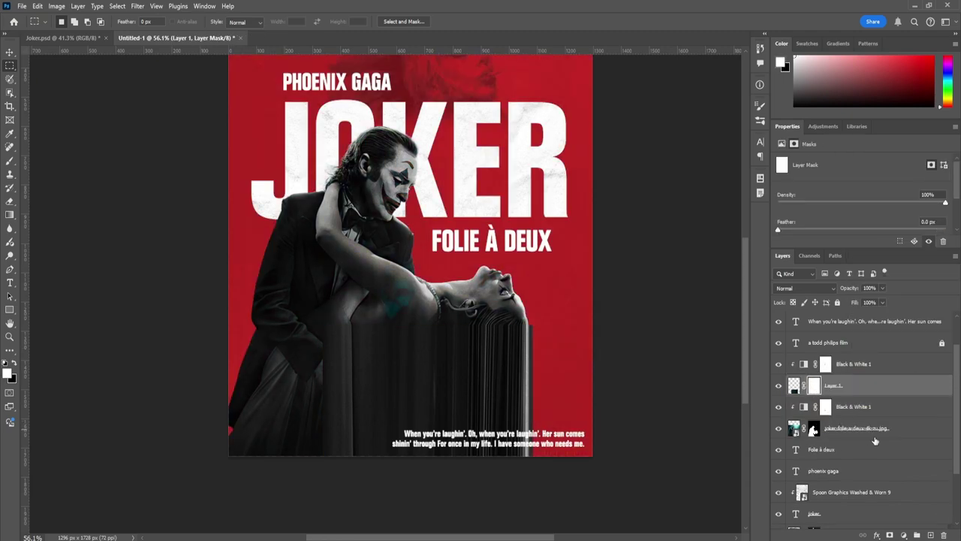
pyautogui.click(889, 534)
pyautogui.click(10, 217)
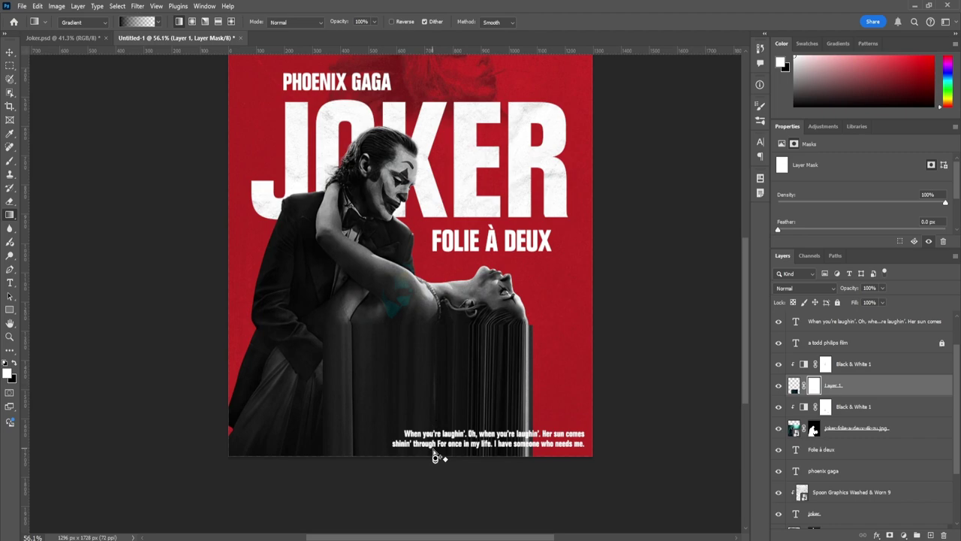
pyautogui.moveTo(436, 456); pyautogui.dragTo(410, 361)
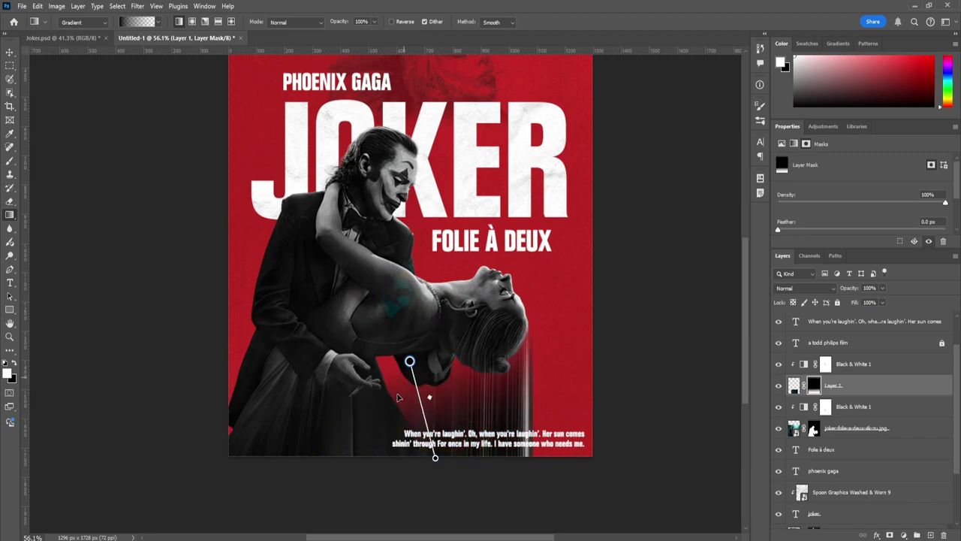
pyautogui.moveTo(395, 326); pyautogui.dragTo(395, 466)
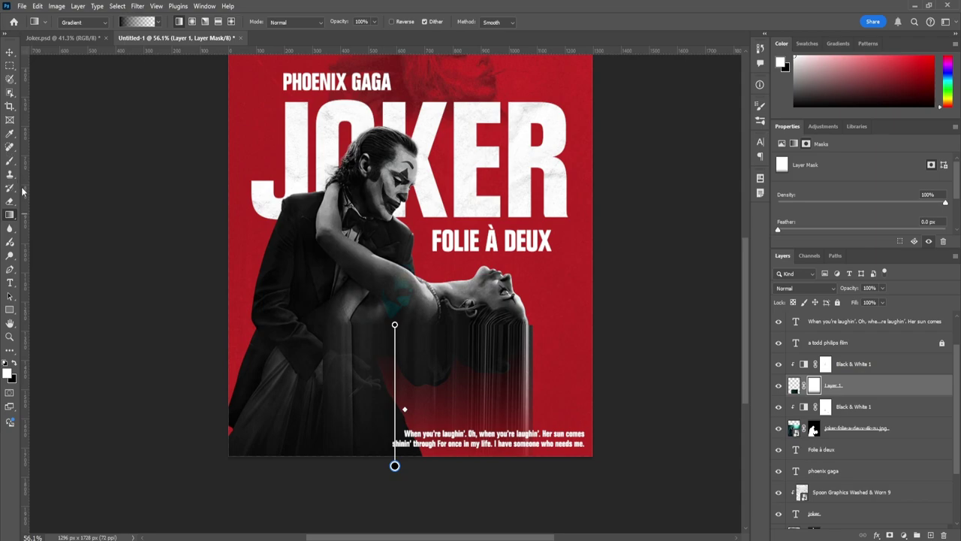
# Paint black on the strip's mask with a Soft Round brush to hide its excess beside the woman's hair and over the couple's clothing and hand.
pyautogui.click(10, 161)
pyautogui.click(74, 22)
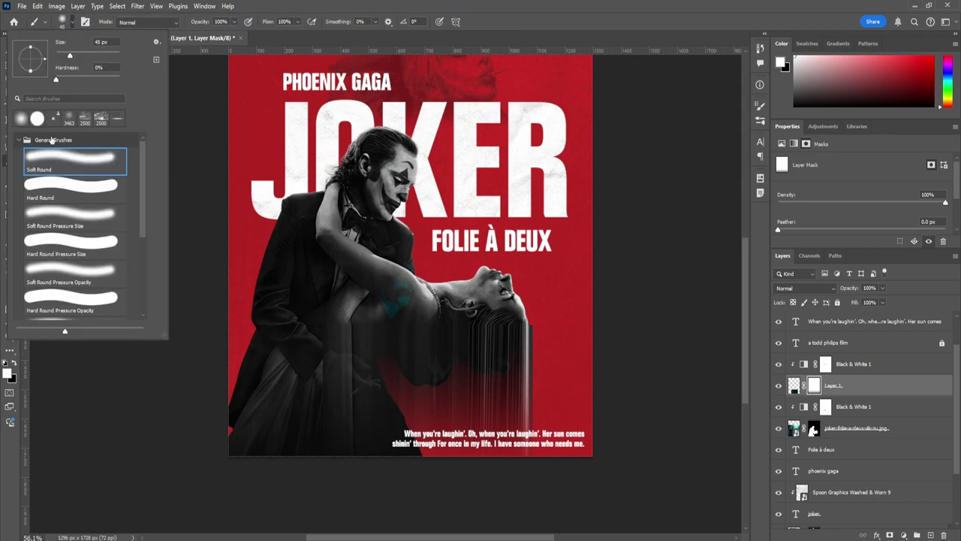
pyautogui.click(75, 24)
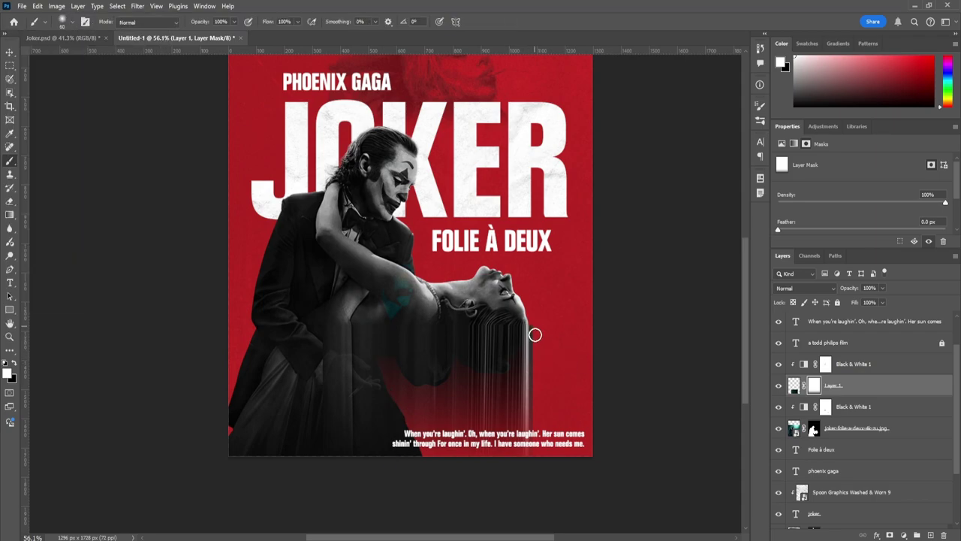
pyautogui.press('x')
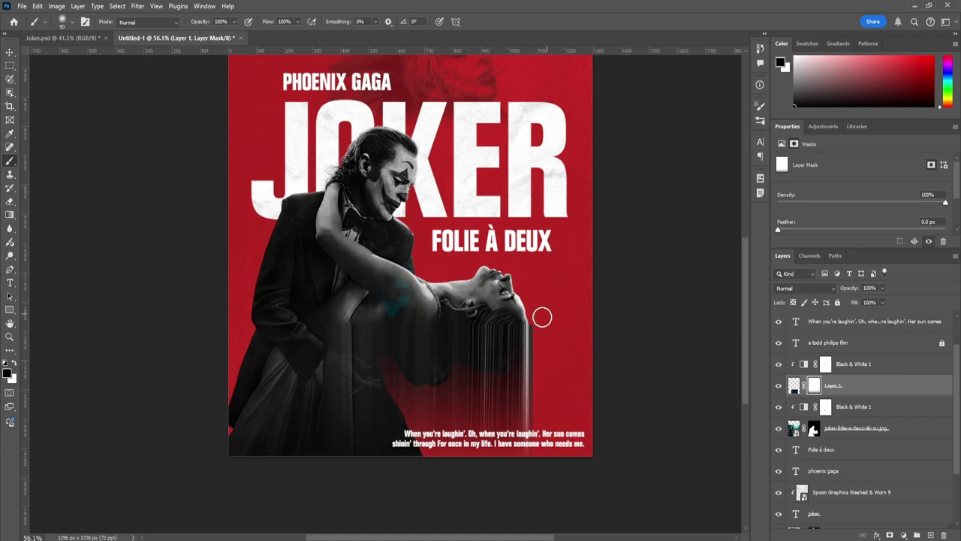
pyautogui.moveTo(540, 348)
pyautogui.mouseDown()
pyautogui.moveTo(536, 460)
pyautogui.moveTo(533, 337)
pyautogui.mouseUp()
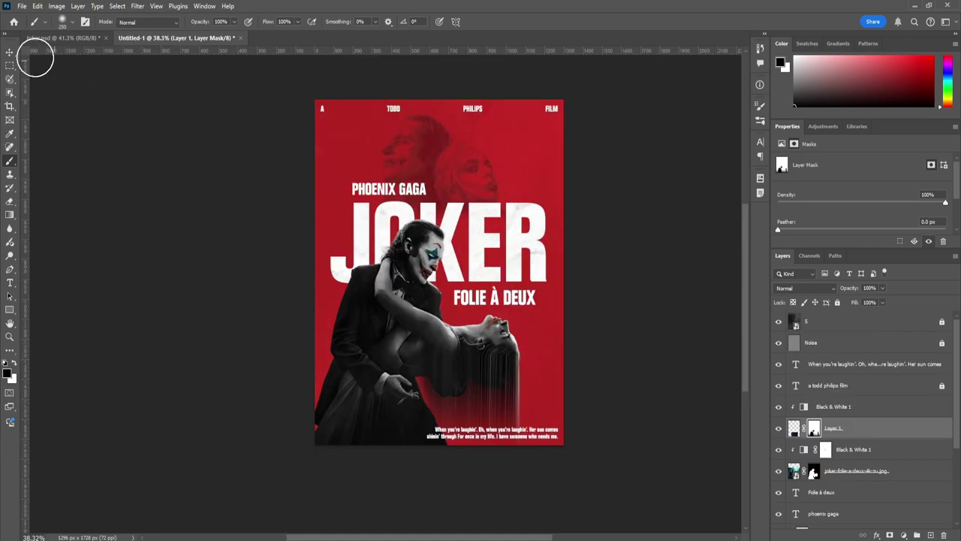
pyautogui.moveTo(629, 275); pyautogui.dragTo(618, 285)
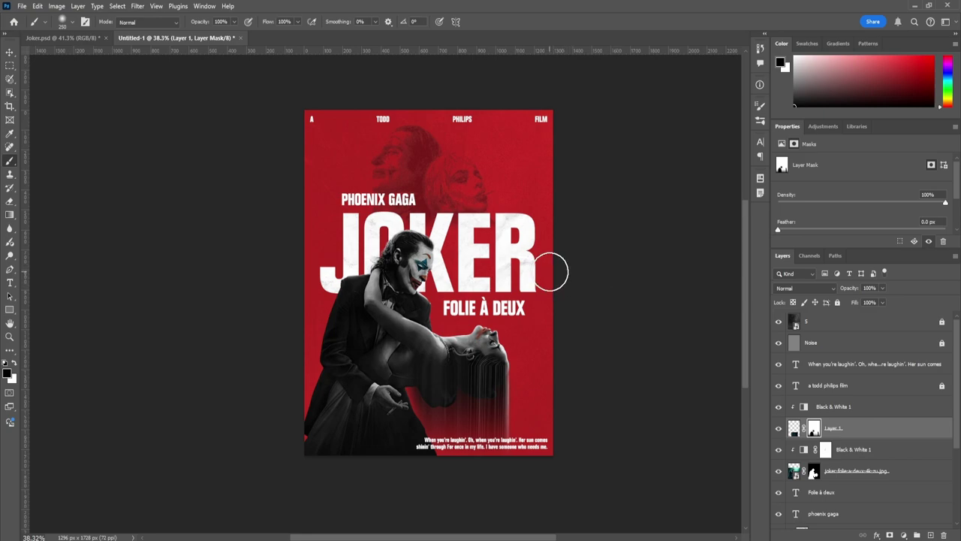
pyautogui.moveTo(483, 286); pyautogui.dragTo(469, 287)
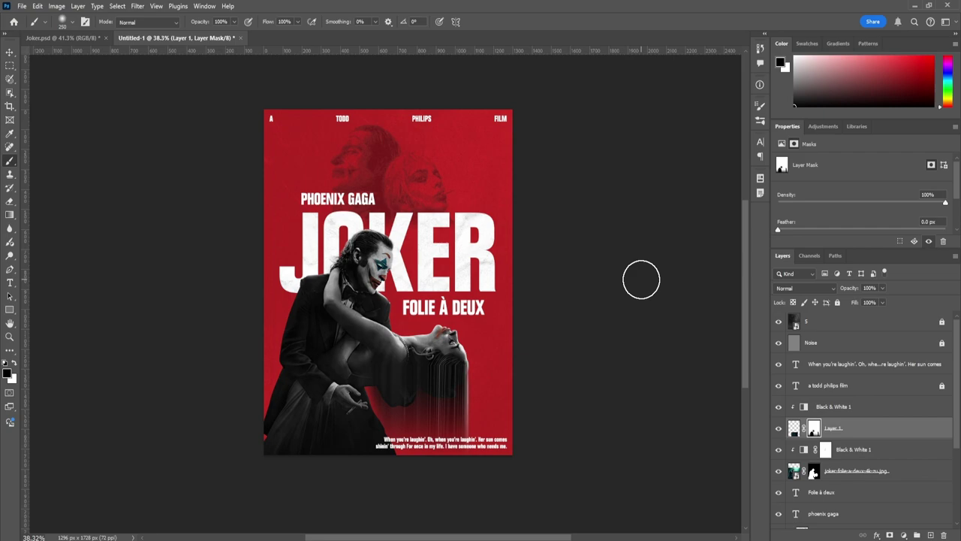